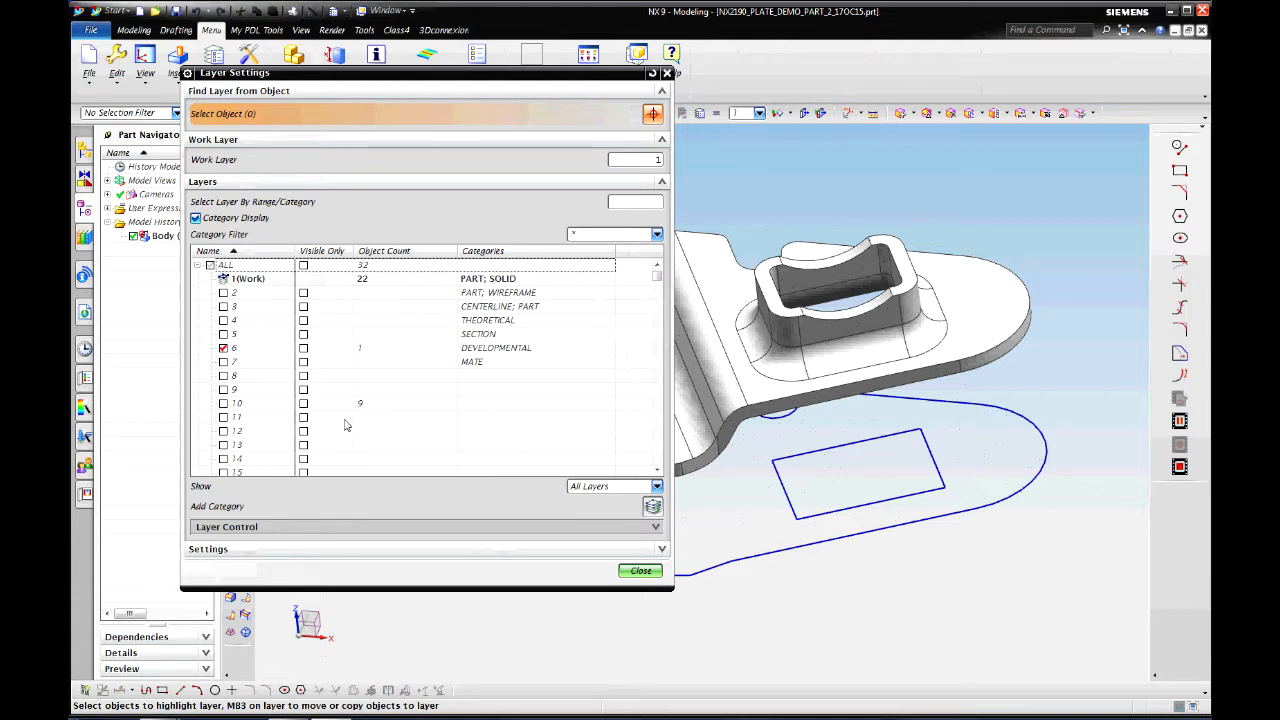
Step: Close the Layer Settings dialog, which lists layer 1 with 22 objects and layer 10 with 9
{"action": "left_click", "coordinate": [640, 570]}
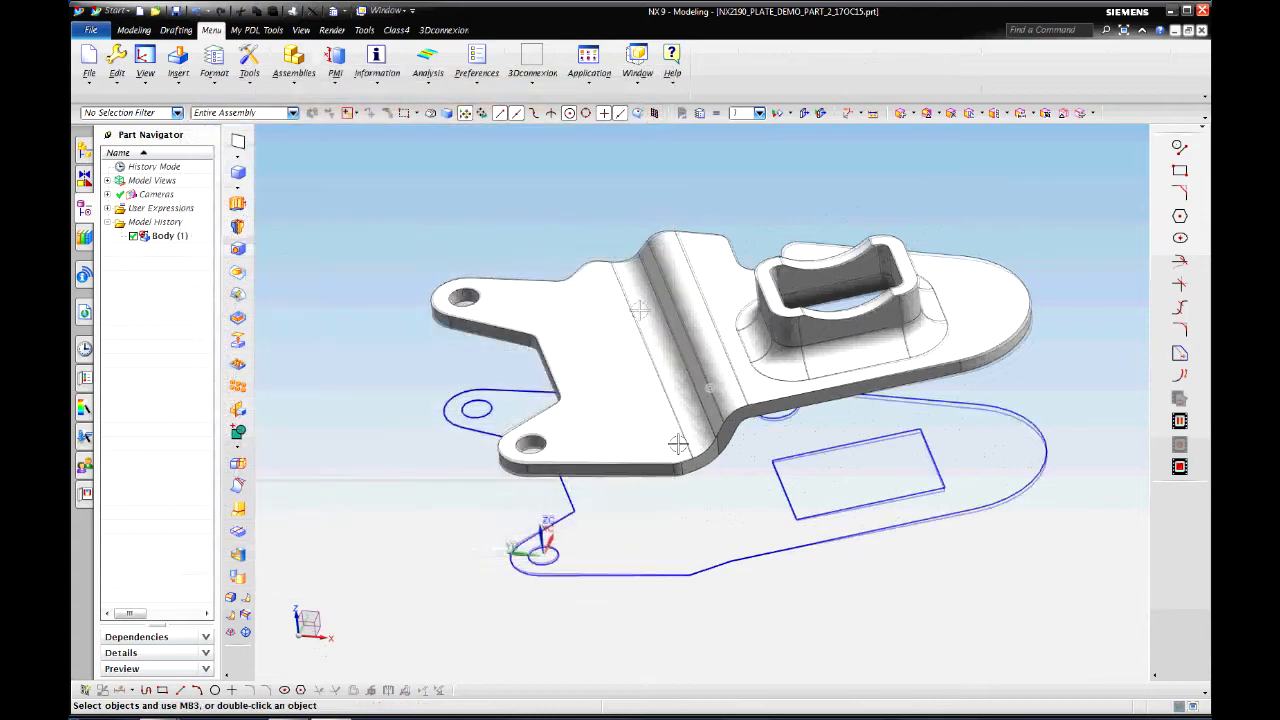
Step: Move the 22 box-selected profile sketch curves to layer 11
{"action": "left_click", "coordinate": [214, 65]}
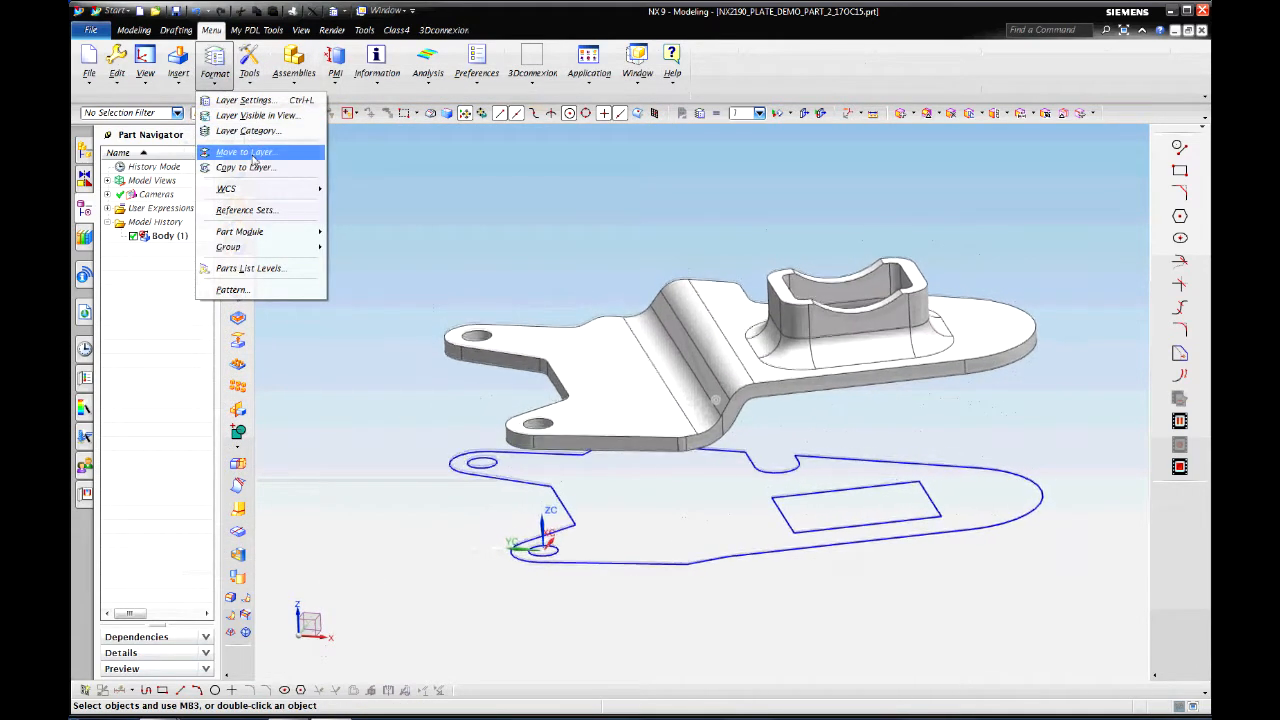
{"action": "left_click", "coordinate": [245, 151]}
{"action": "mouse_move", "coordinate": [436, 428]}
{"action": "left_mouse_down"}
{"action": "mouse_move", "coordinate": [671, 537]}
{"action": "mouse_move", "coordinate": [1050, 567]}
{"action": "mouse_move", "coordinate": [1080, 528]}
{"action": "left_mouse_up"}
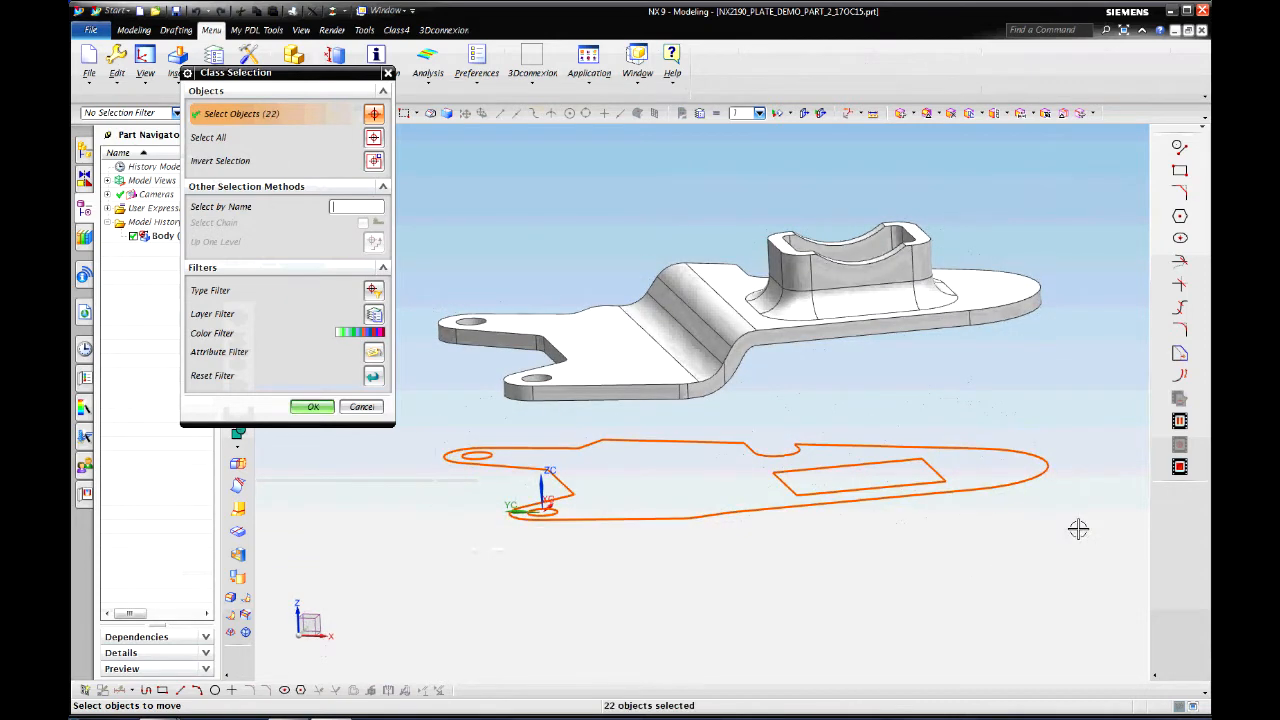
{"action": "left_click", "coordinate": [316, 405]}
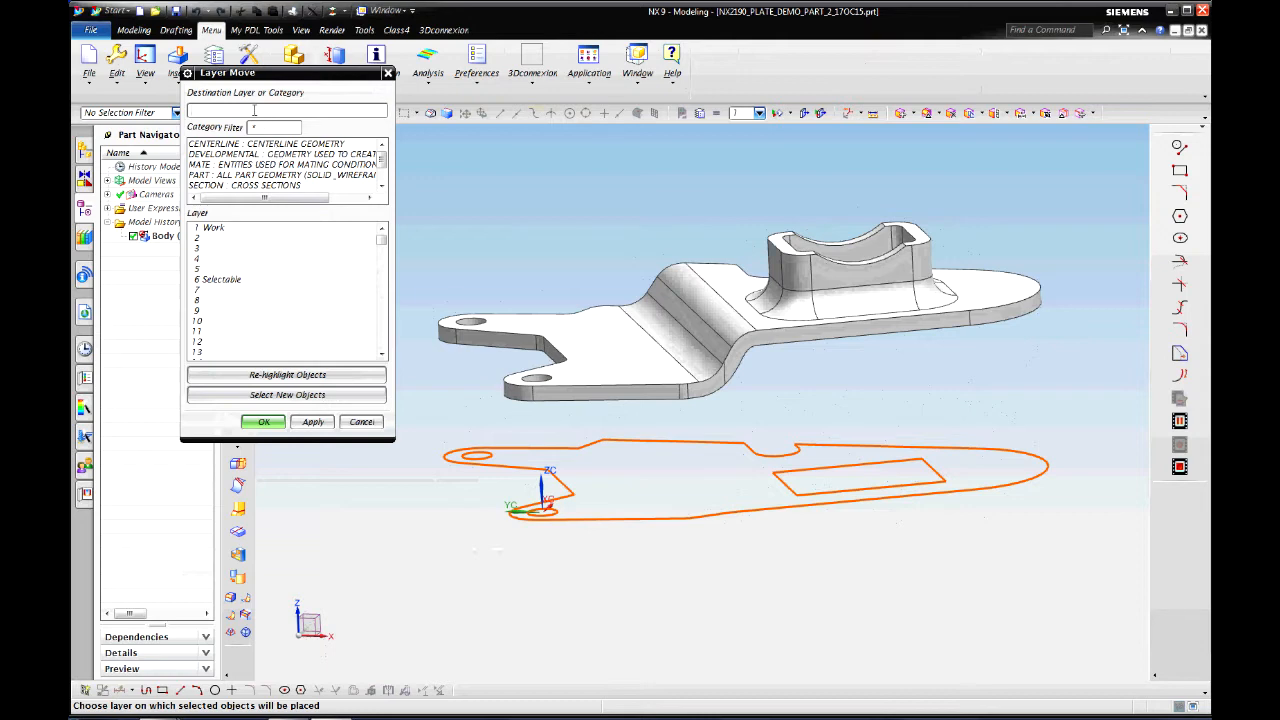
{"action": "key", "text": "Return"}
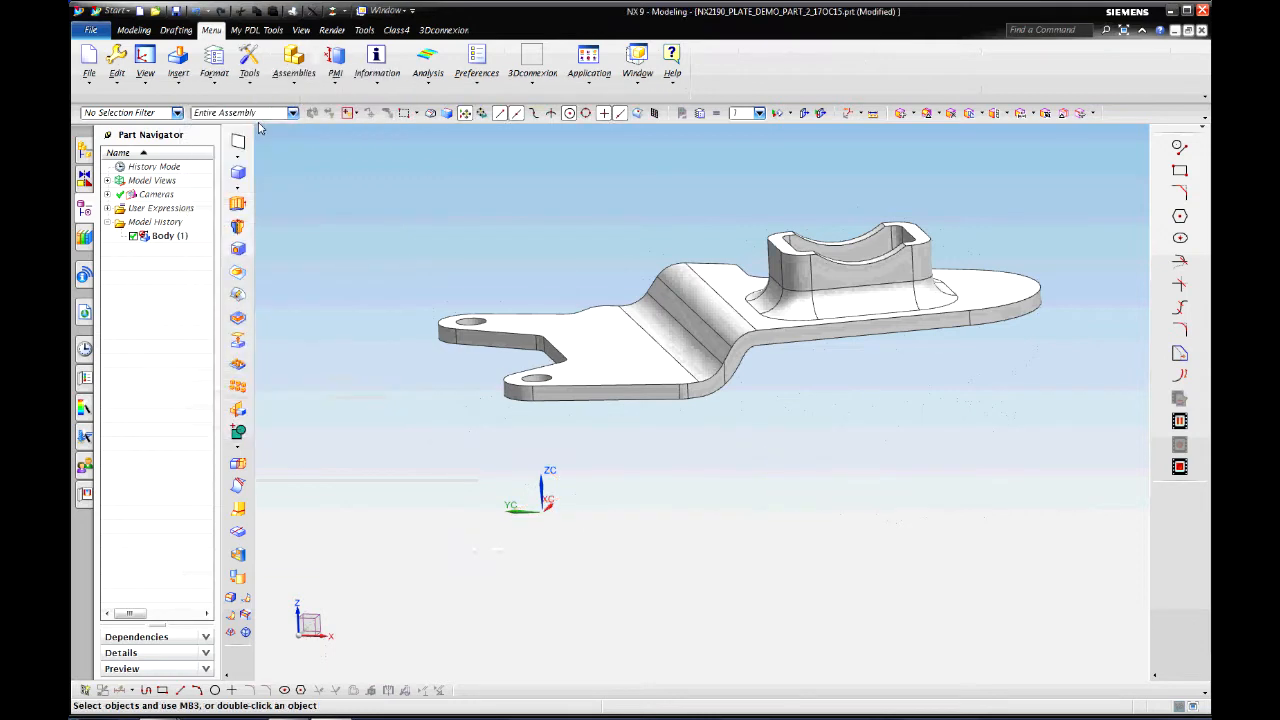
Step: Check in Layer Settings that the curves now sit on layer 11, leaving only the bracket shown
{"action": "left_click", "coordinate": [214, 87]}
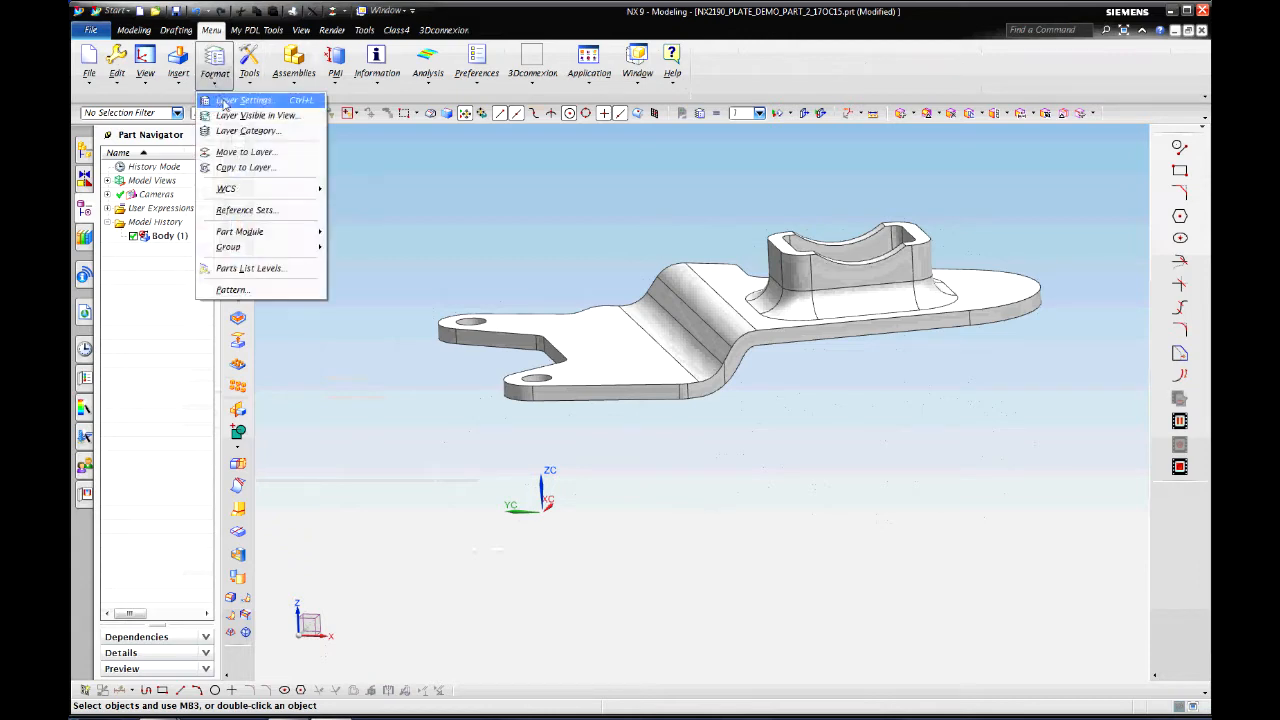
{"action": "left_click", "coordinate": [230, 103]}
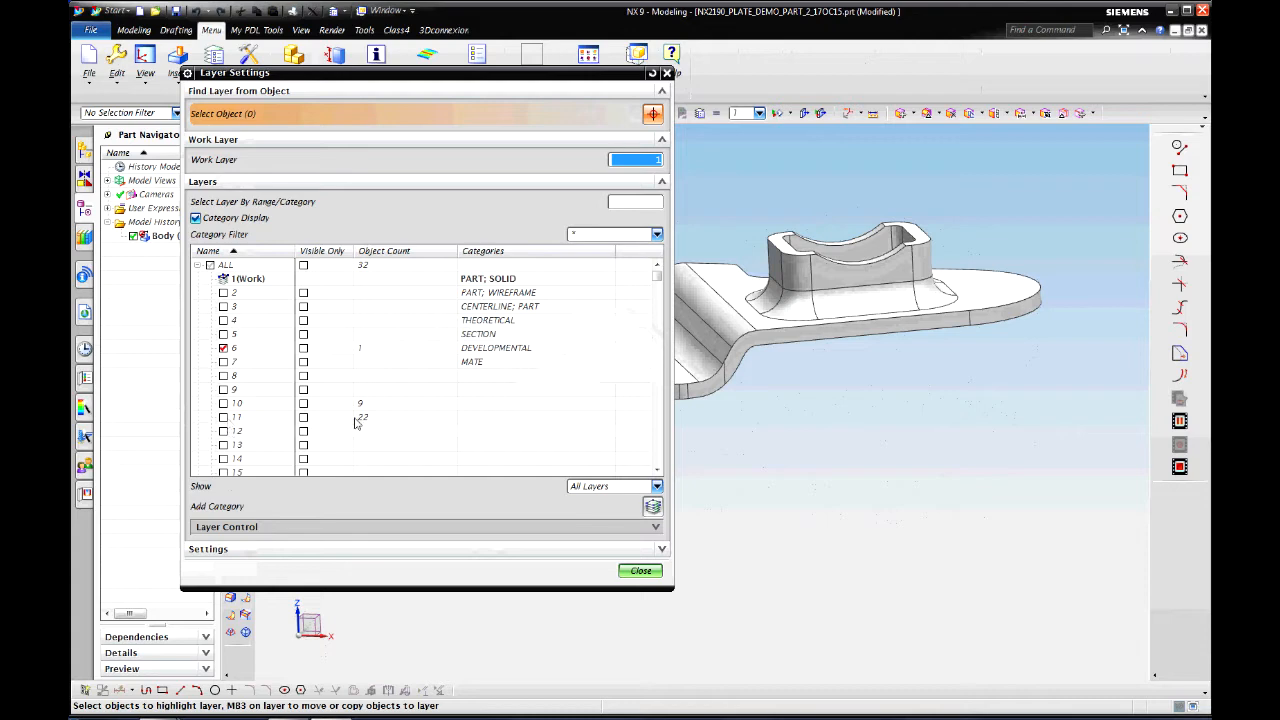
{"action": "left_click", "coordinate": [641, 571]}
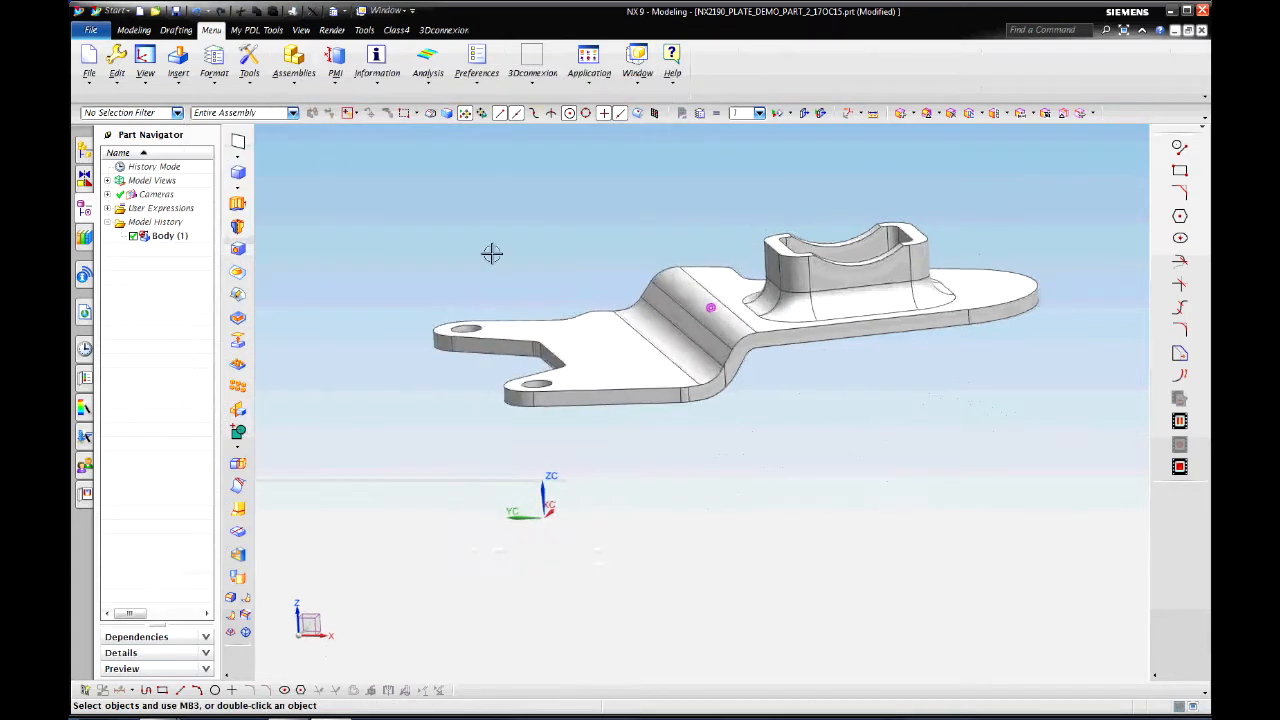
Step: Create layer category _PROFILE GEOMETRY containing layer 11
{"action": "left_click", "coordinate": [215, 72]}
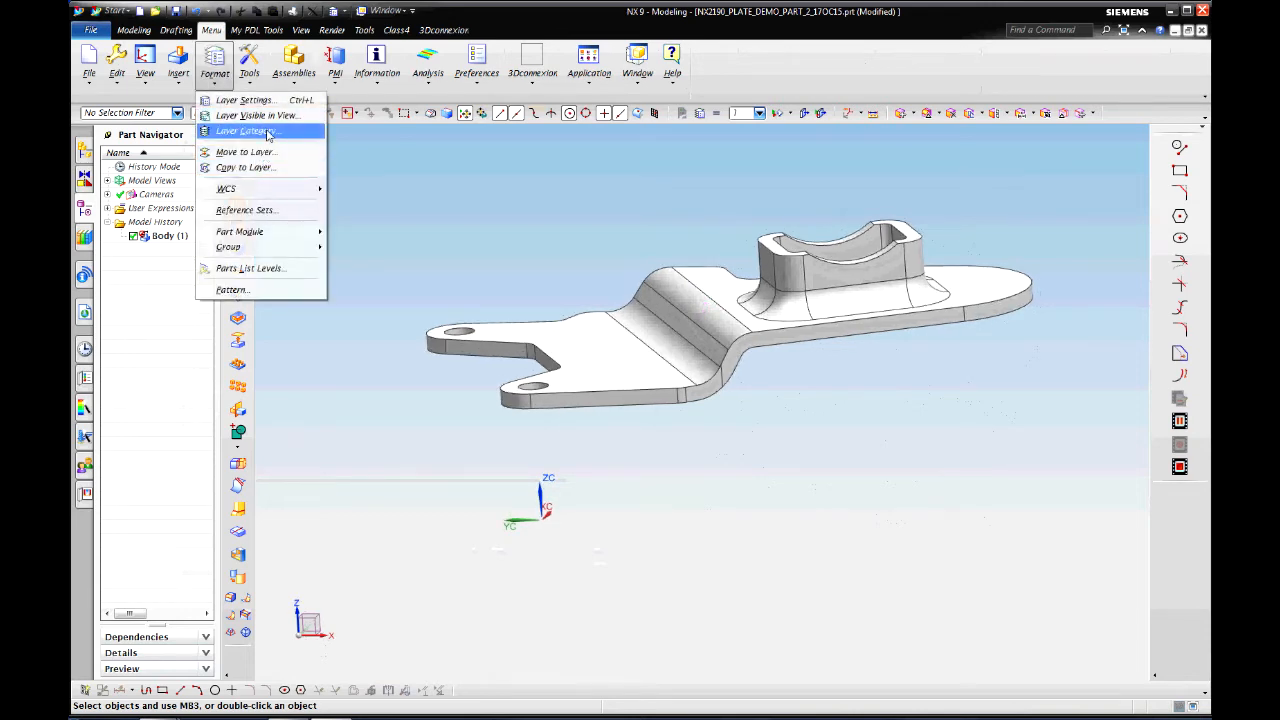
{"action": "left_click", "coordinate": [264, 131]}
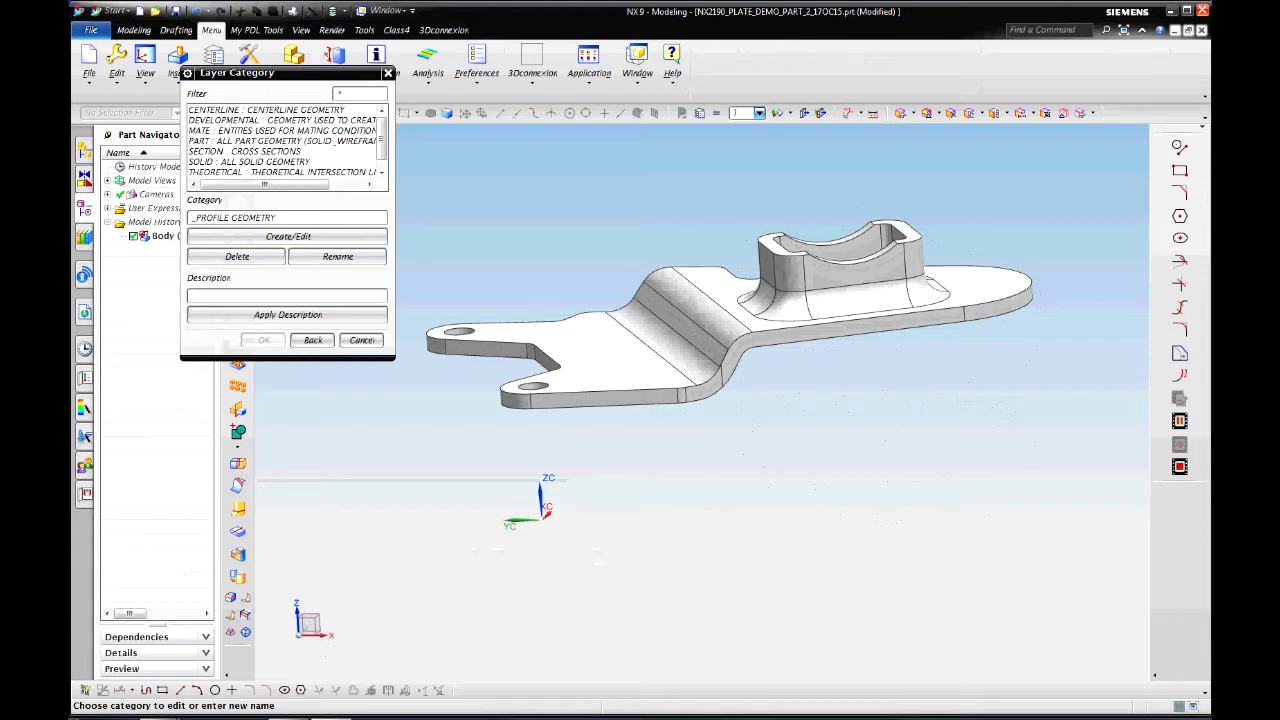
{"action": "left_click", "coordinate": [288, 236]}
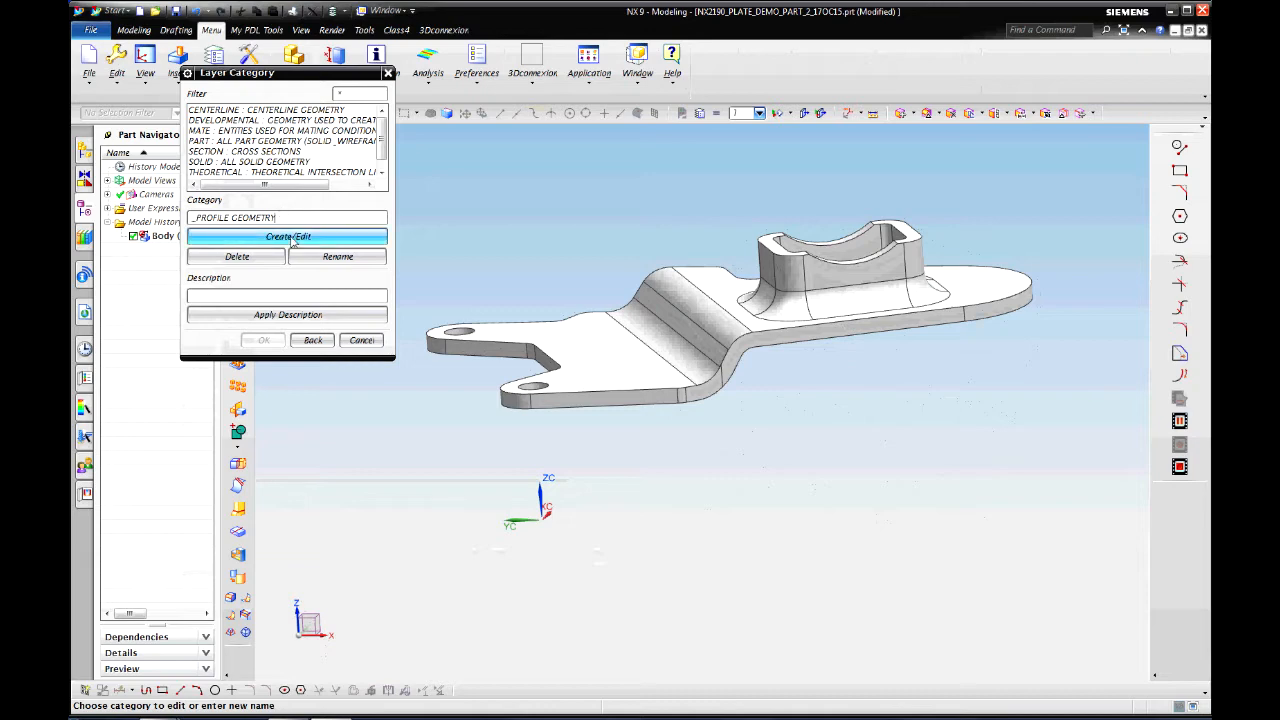
{"action": "scroll", "coordinate": [259, 318], "scroll_direction": "down", "scroll_amount": 2}
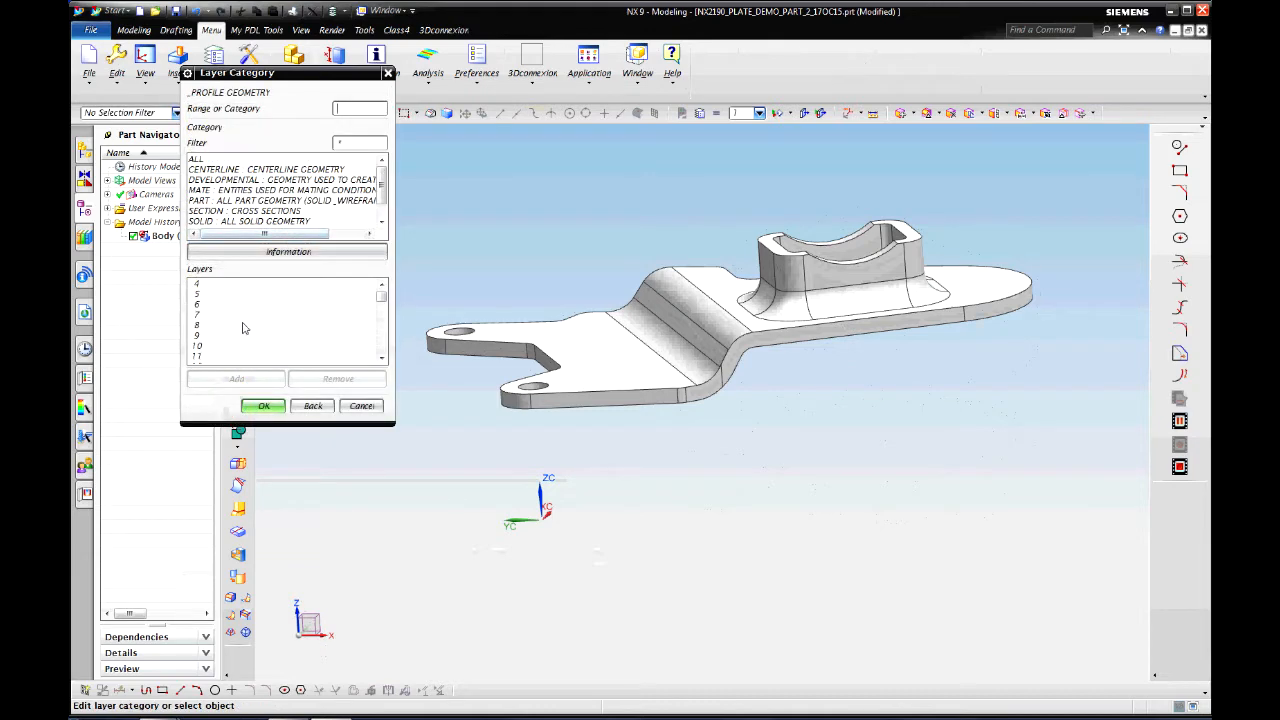
{"action": "double_click", "coordinate": [208, 357]}
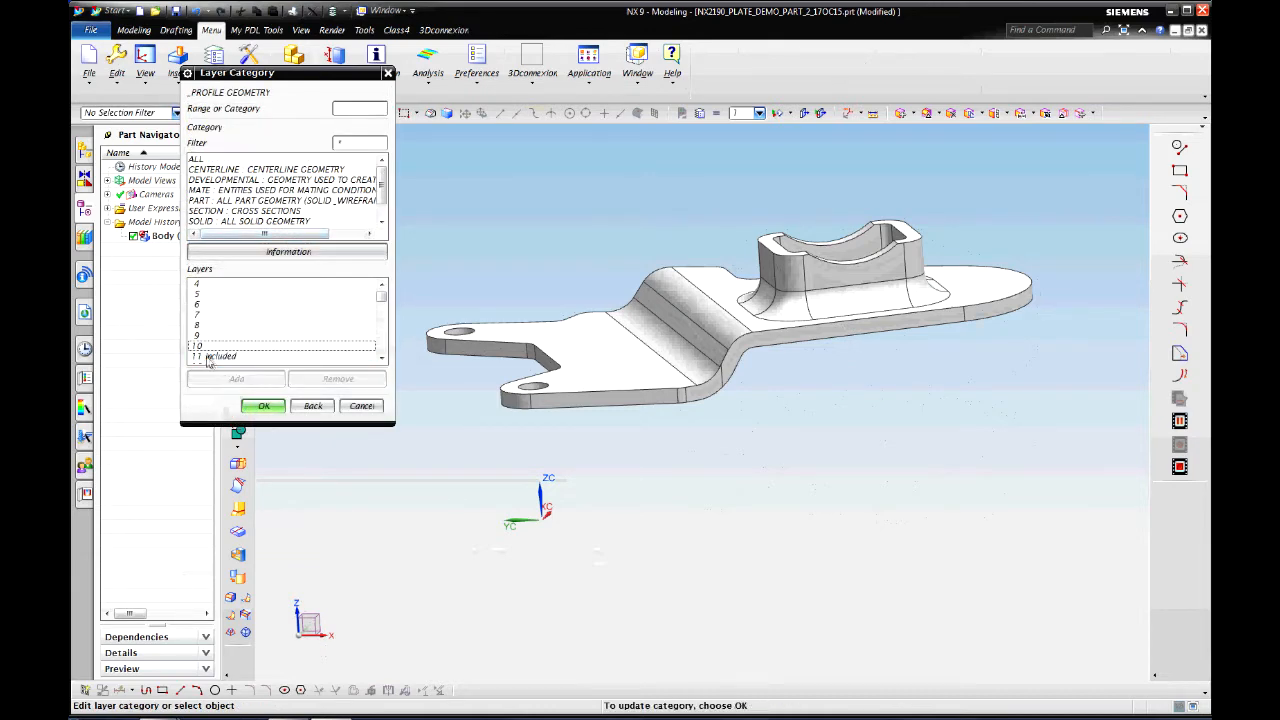
{"action": "left_click", "coordinate": [264, 406]}
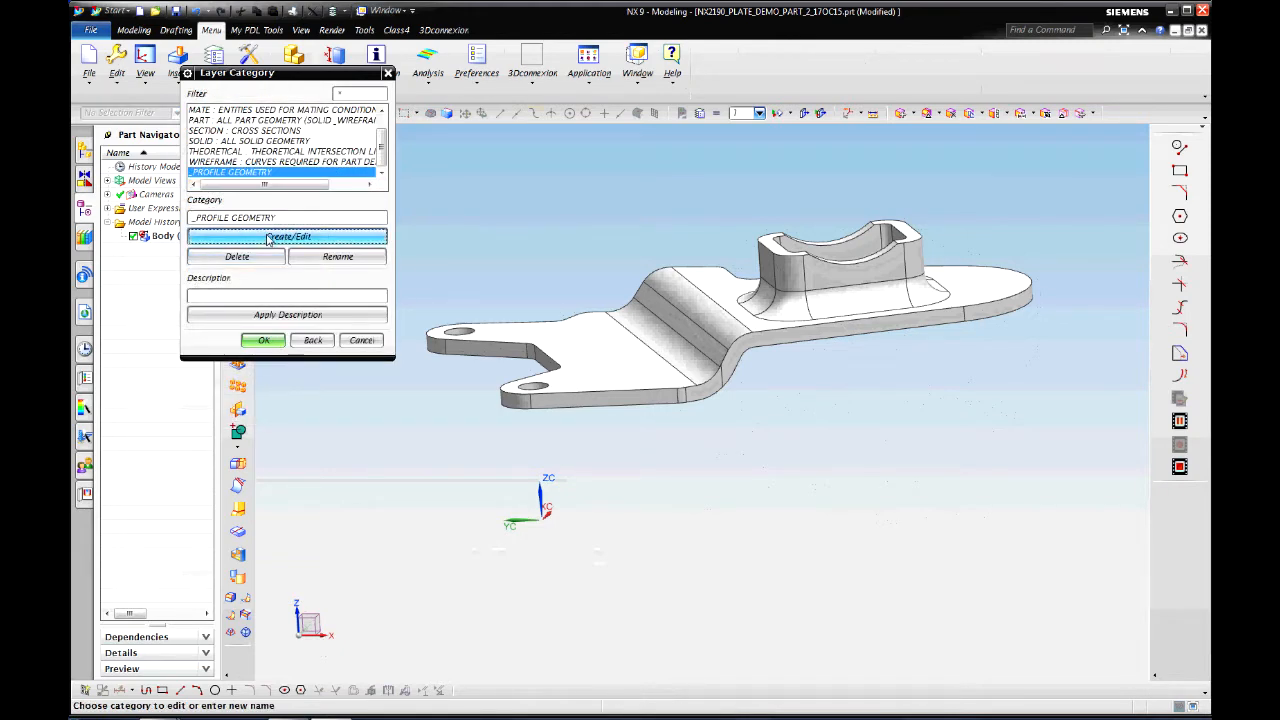
Step: Create layer category _LECTURE_DESCRIPTION containing layer 10
{"action": "left_click_drag", "start_coordinate": [279, 217], "coordinate": [197, 217]}
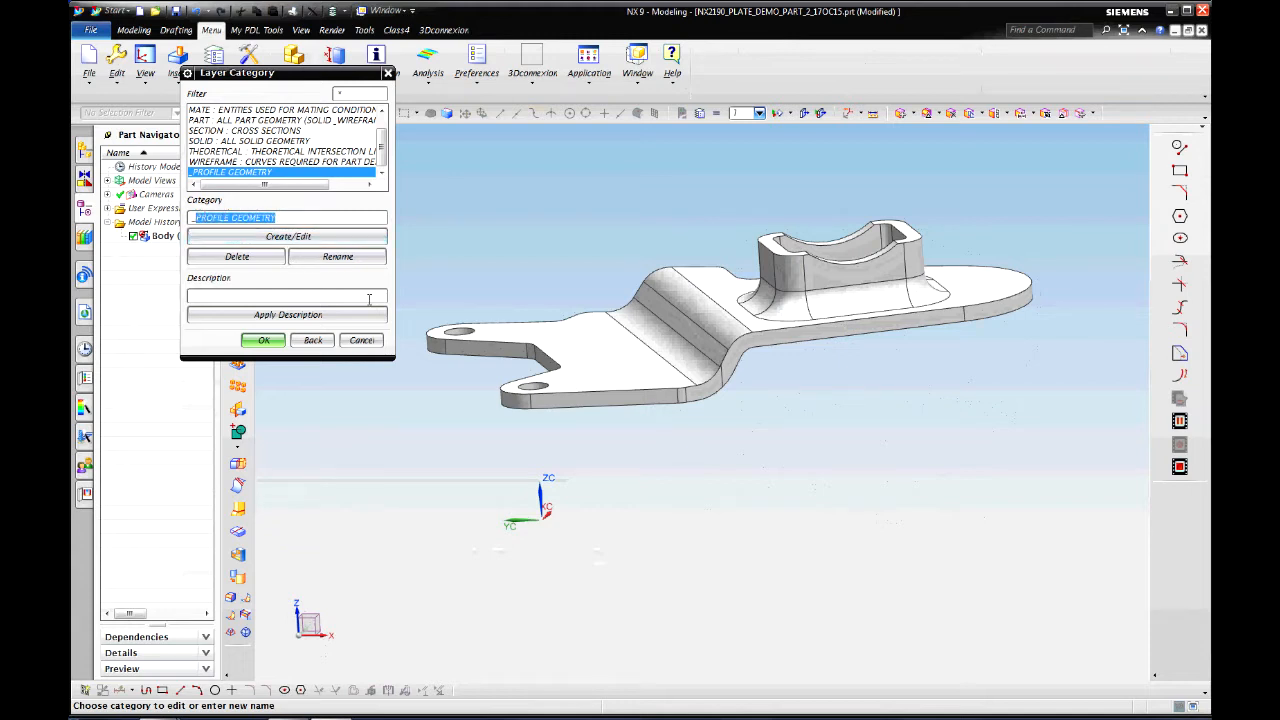
{"action": "type", "text": "_LECTURE_DESCRIPTION"}
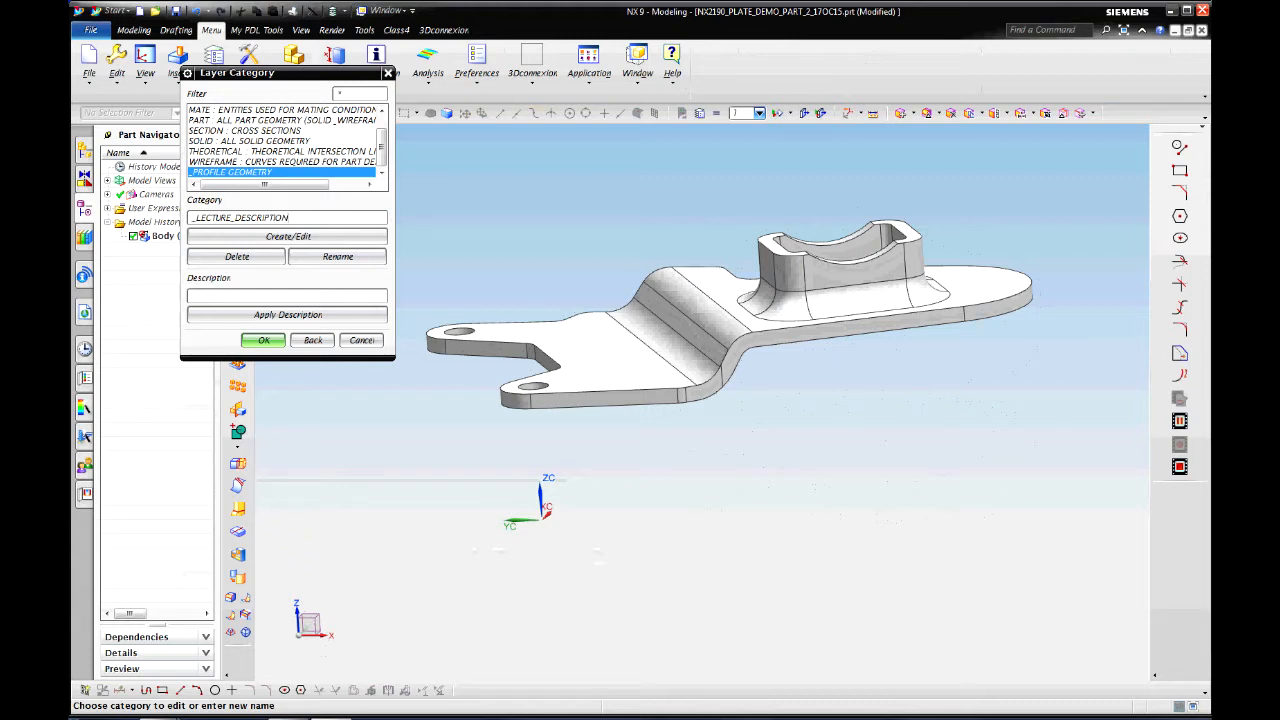
{"action": "left_click", "coordinate": [287, 237]}
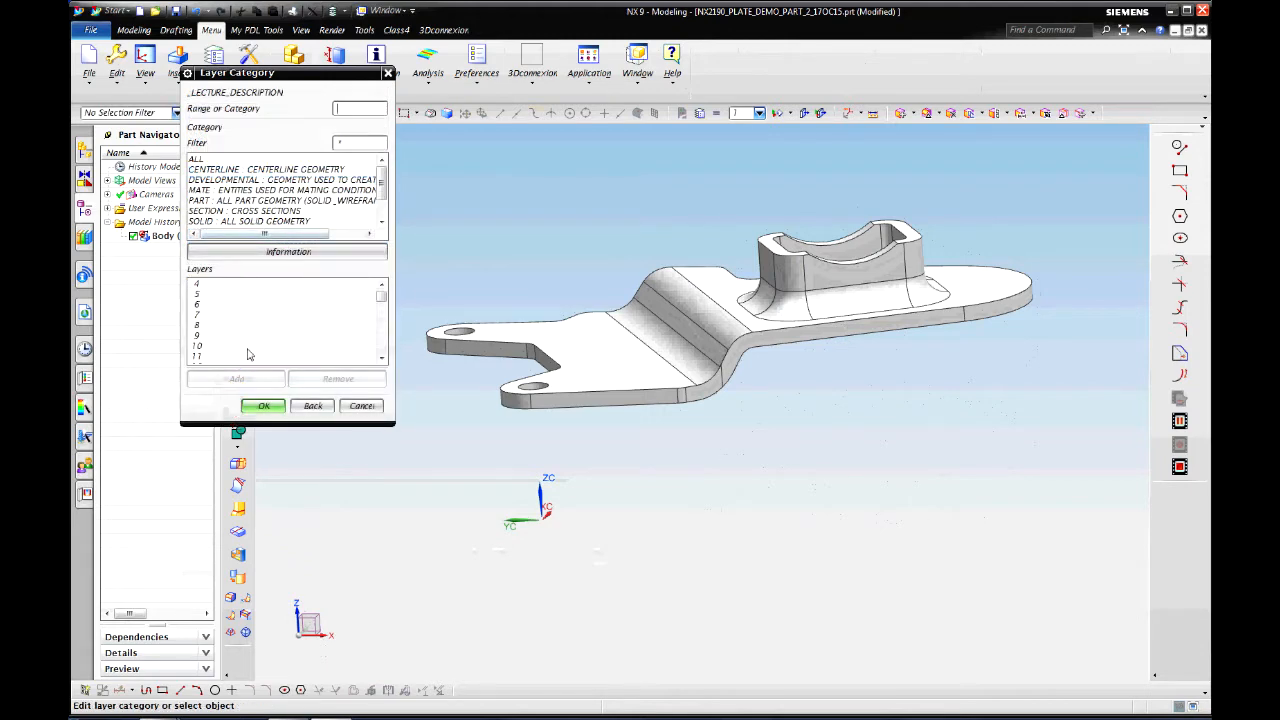
{"action": "left_click", "coordinate": [222, 346]}
{"action": "left_click", "coordinate": [232, 378]}
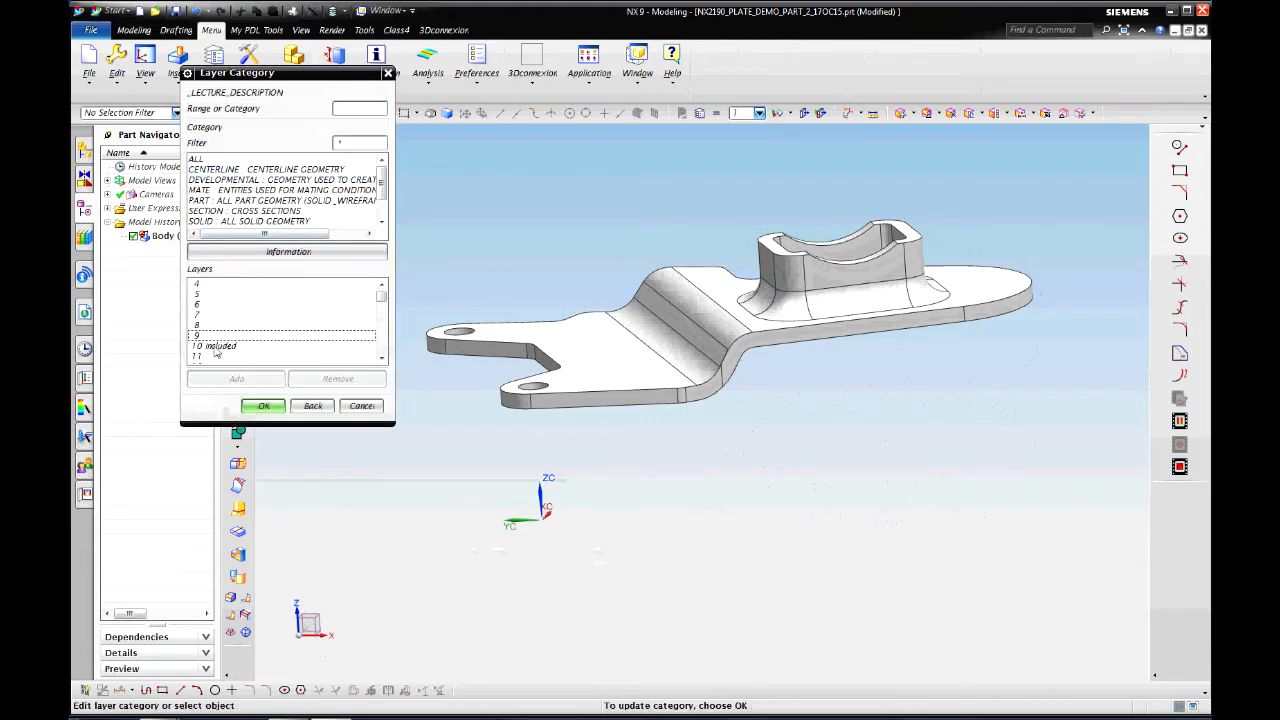
{"action": "left_click", "coordinate": [263, 407]}
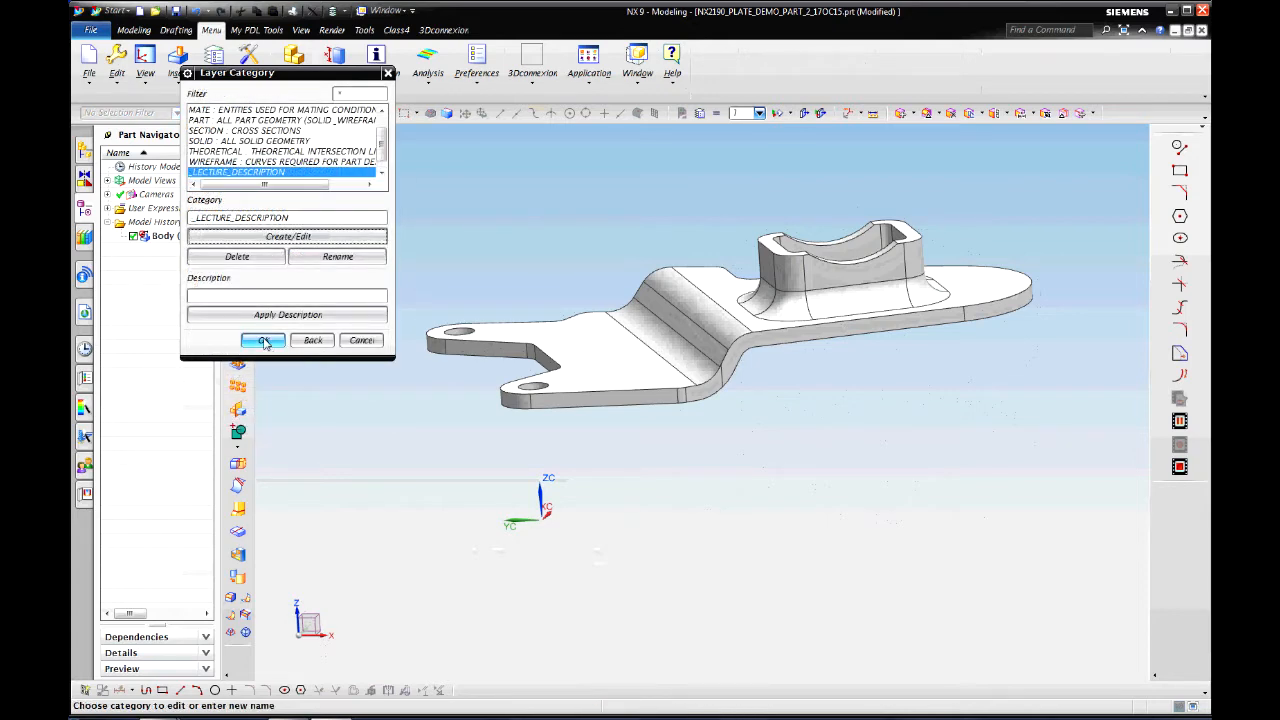
{"action": "left_click", "coordinate": [262, 341]}
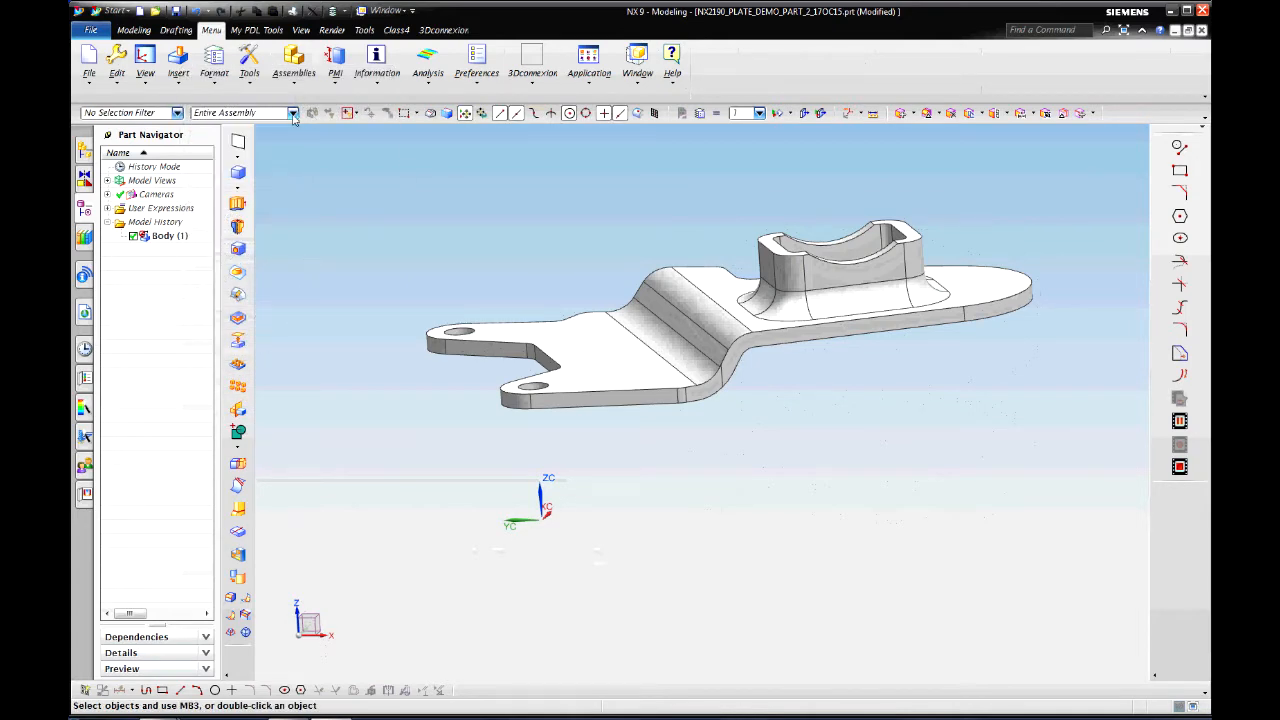
Step: Make layer 11 visible and the work layer, then tilt the view toward side-on
{"action": "left_click", "coordinate": [215, 70]}
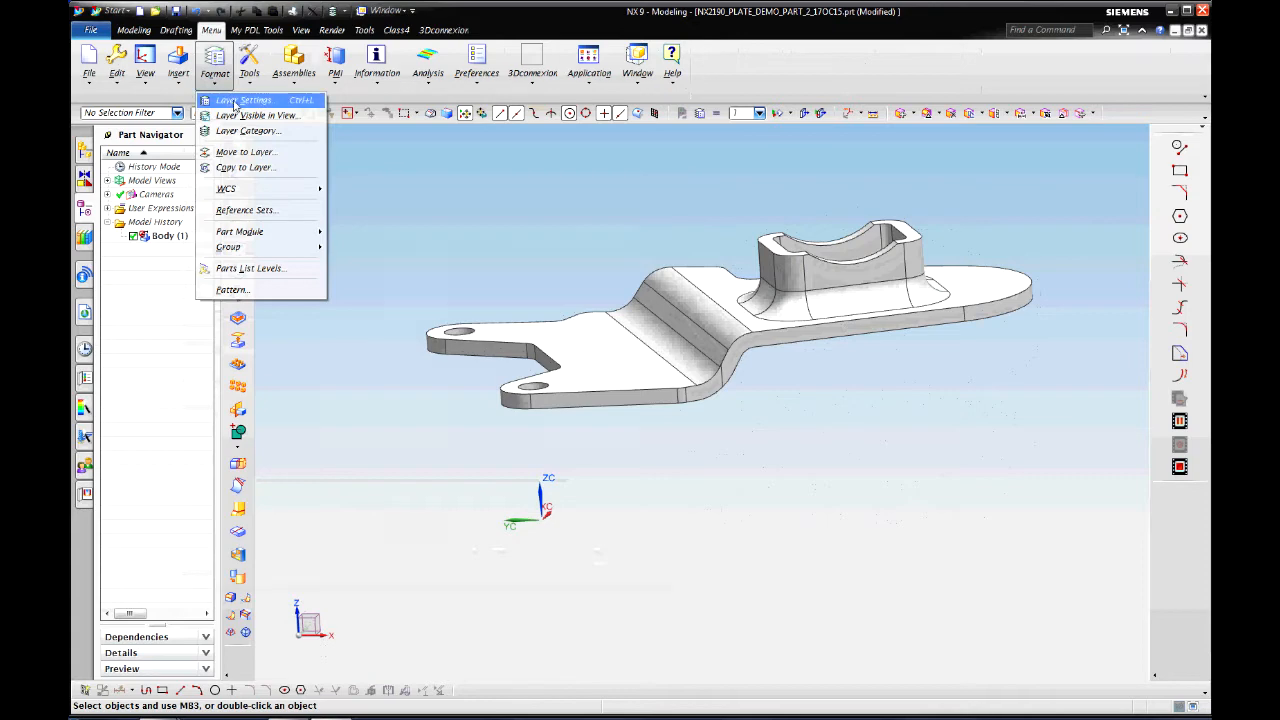
{"action": "left_click", "coordinate": [240, 101]}
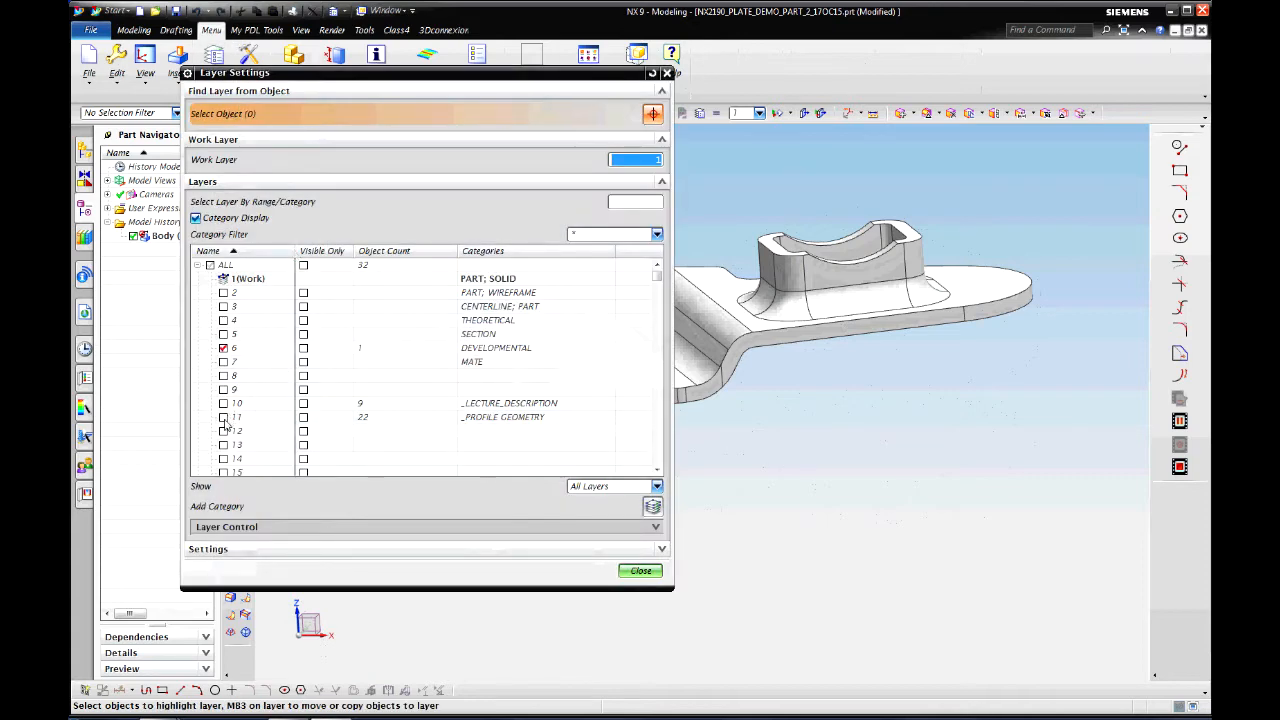
{"action": "left_click", "coordinate": [223, 417]}
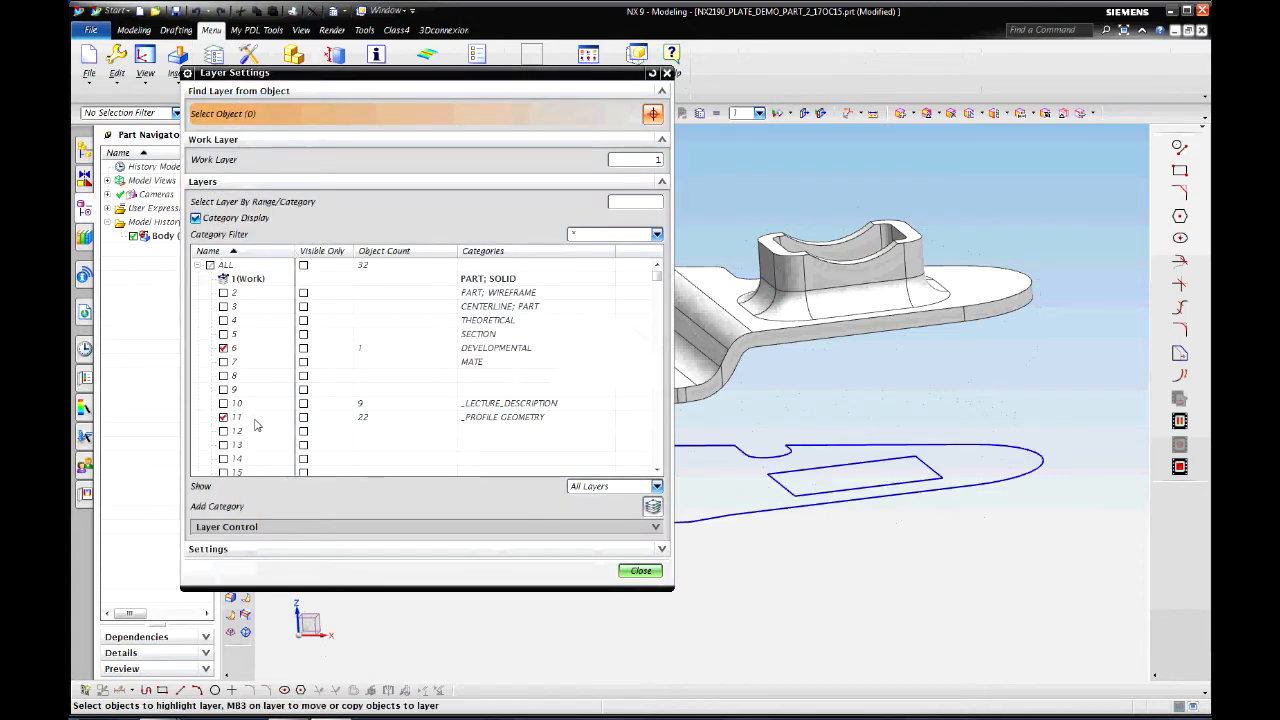
{"action": "left_click", "coordinate": [254, 418]}
{"action": "double_click", "coordinate": [266, 420]}
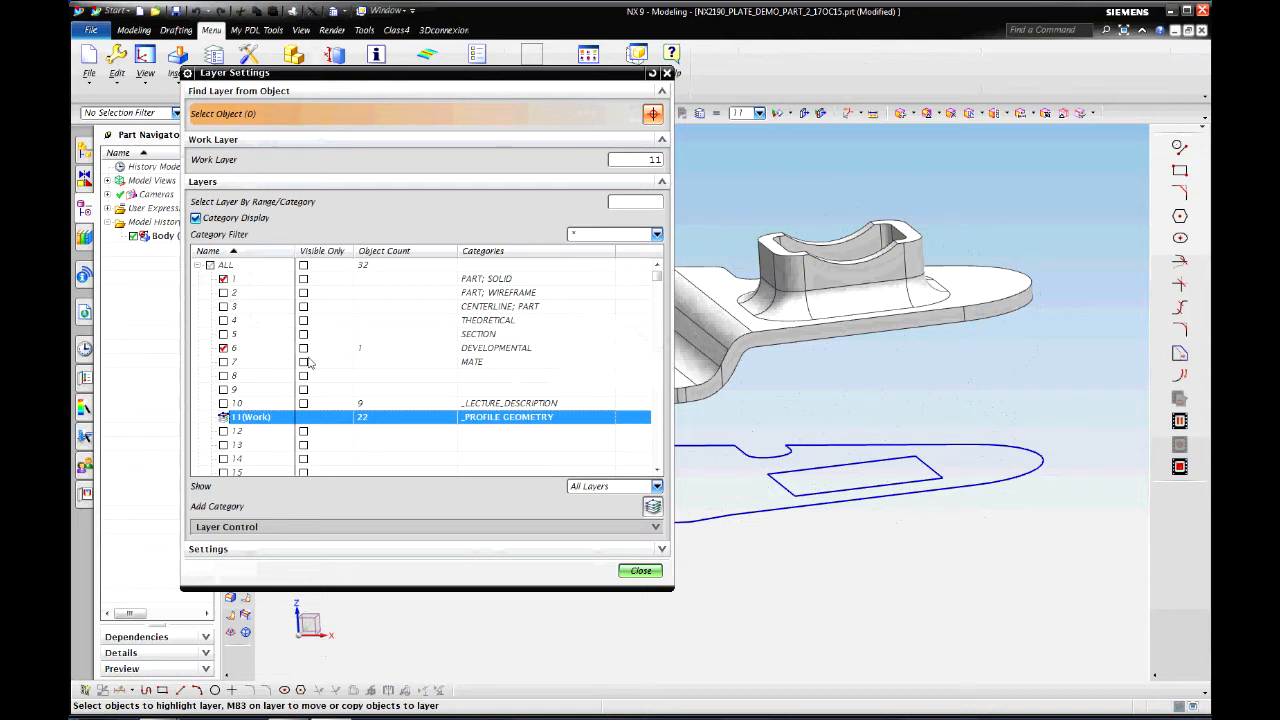
{"action": "left_click", "coordinate": [640, 570]}
{"action": "middle_click_drag", "start_coordinate": [651, 543], "coordinate": [651, 354]}
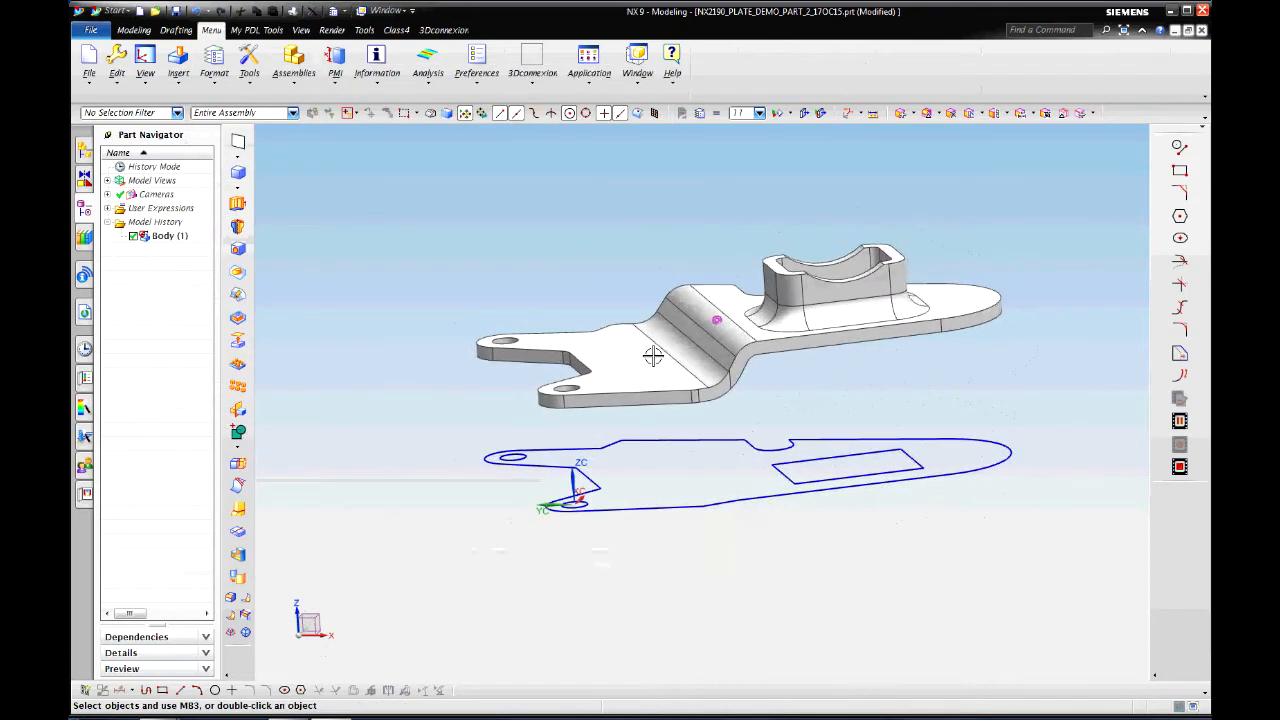
Step: Reset the working coordinate system to absolute
{"action": "left_click", "coordinate": [218, 76]}
{"action": "mouse_move", "coordinate": [242, 192]}
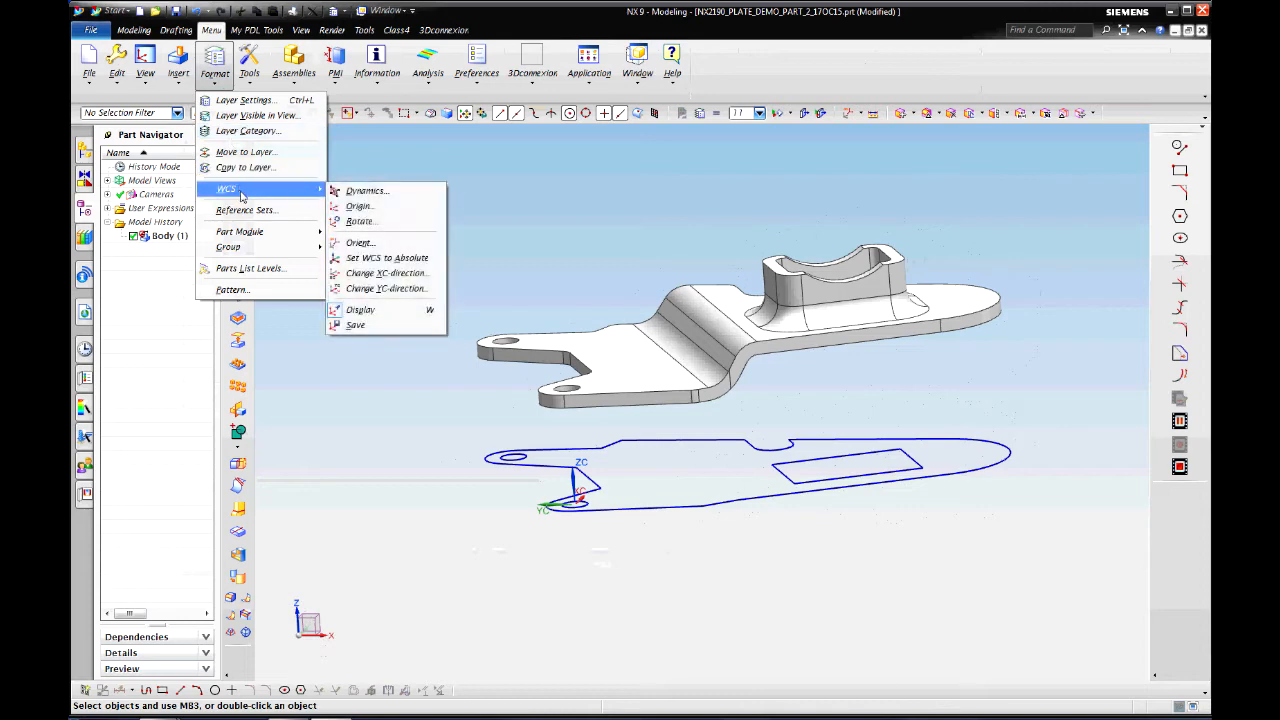
{"action": "left_click", "coordinate": [418, 259]}
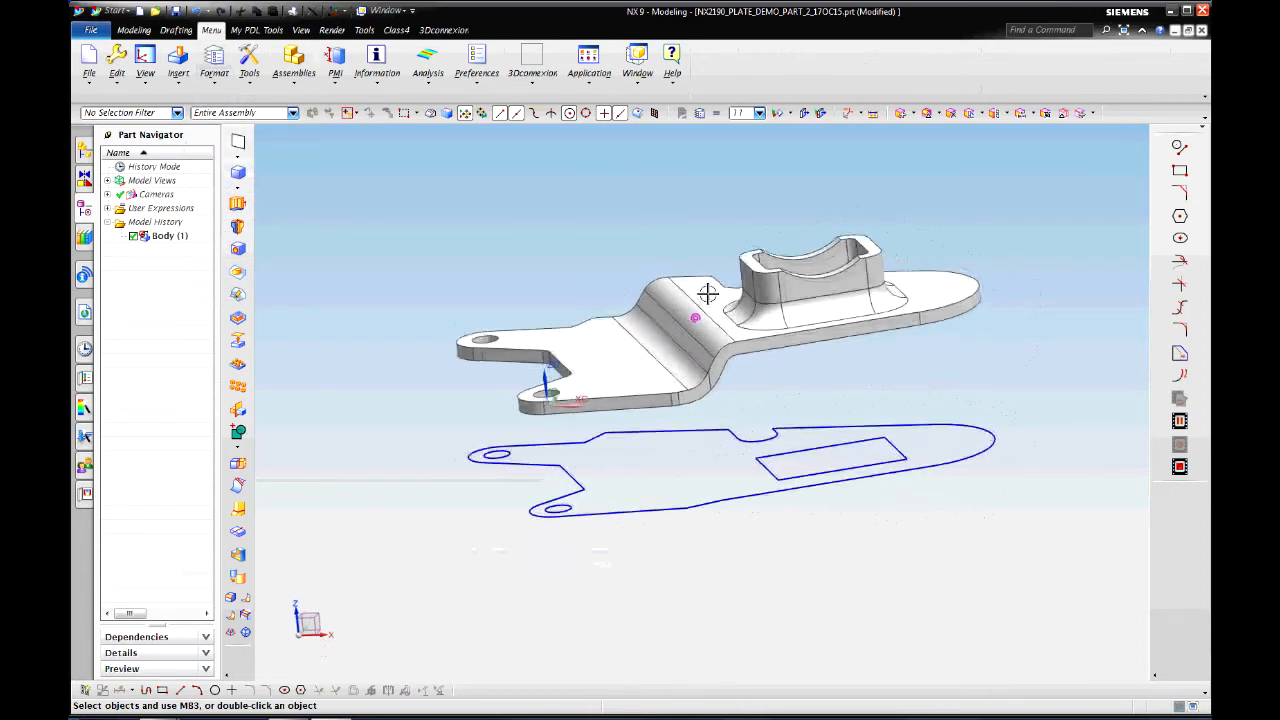
Step: Orient the WCS by X-axis, Y-axis: X along the bend edge, Y along the plate's side edge
{"action": "left_click", "coordinate": [214, 84]}
{"action": "mouse_move", "coordinate": [250, 189]}
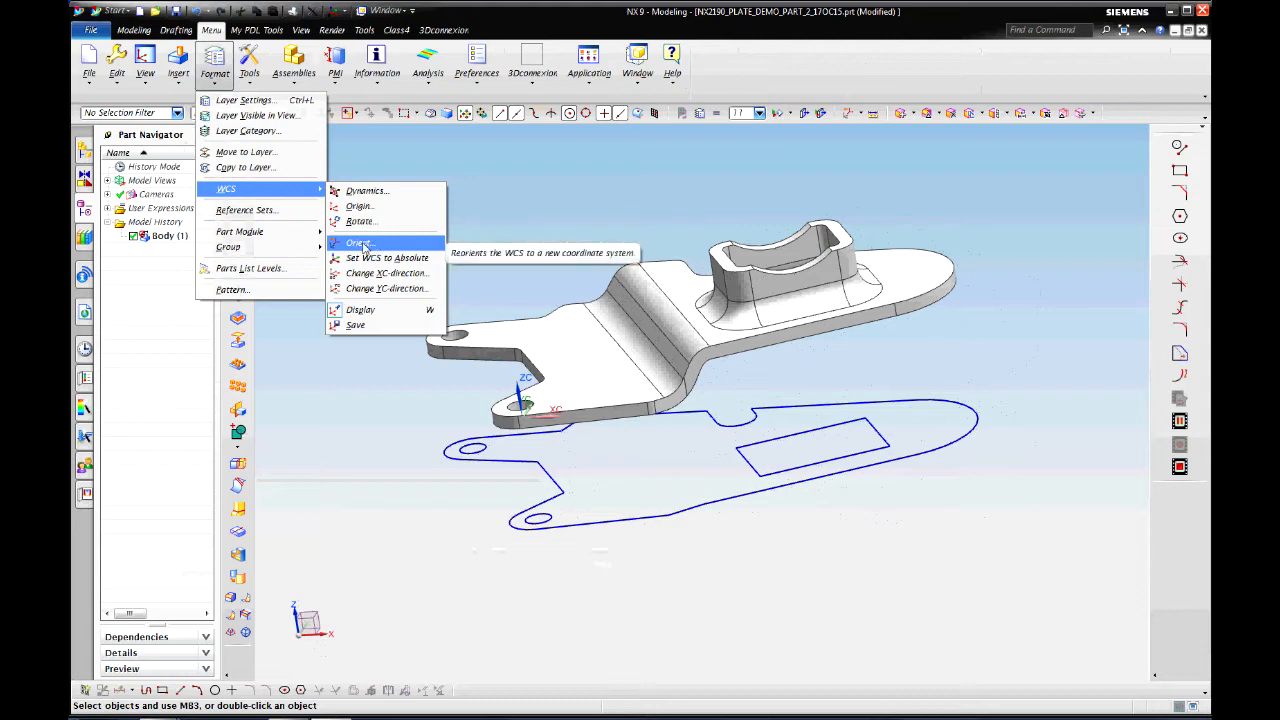
{"action": "left_click", "coordinate": [360, 243]}
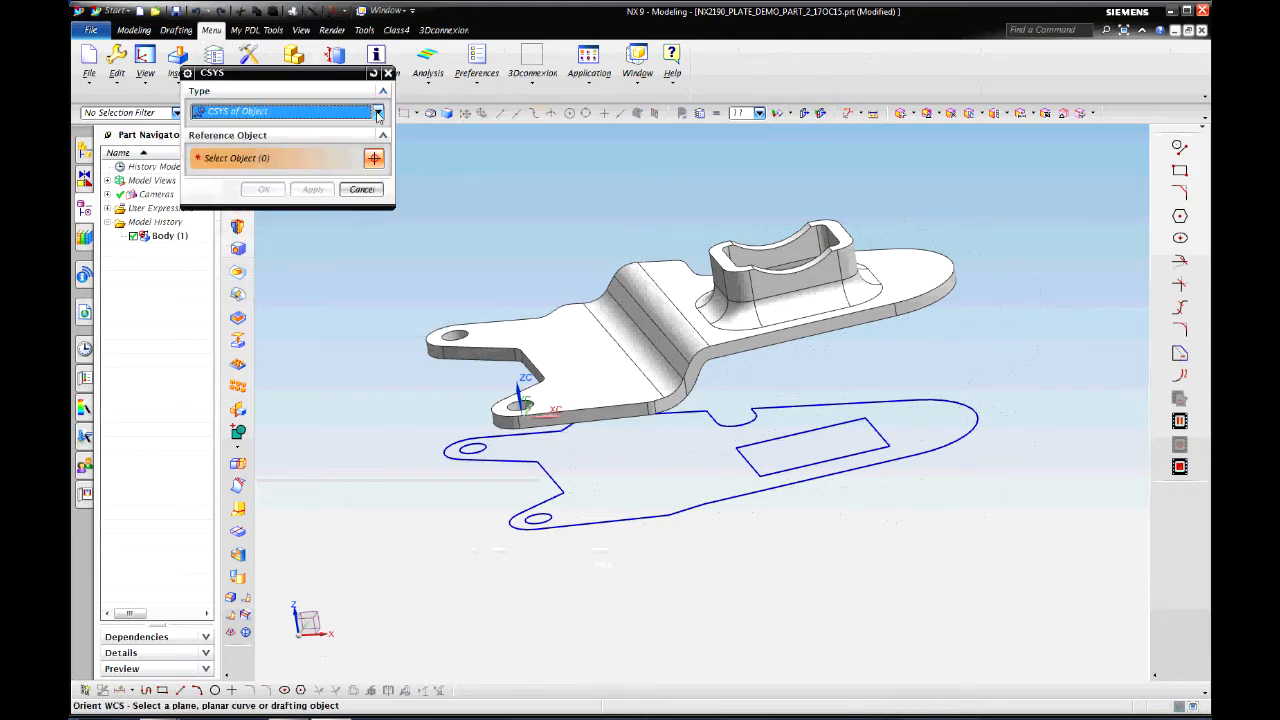
{"action": "left_click", "coordinate": [378, 113]}
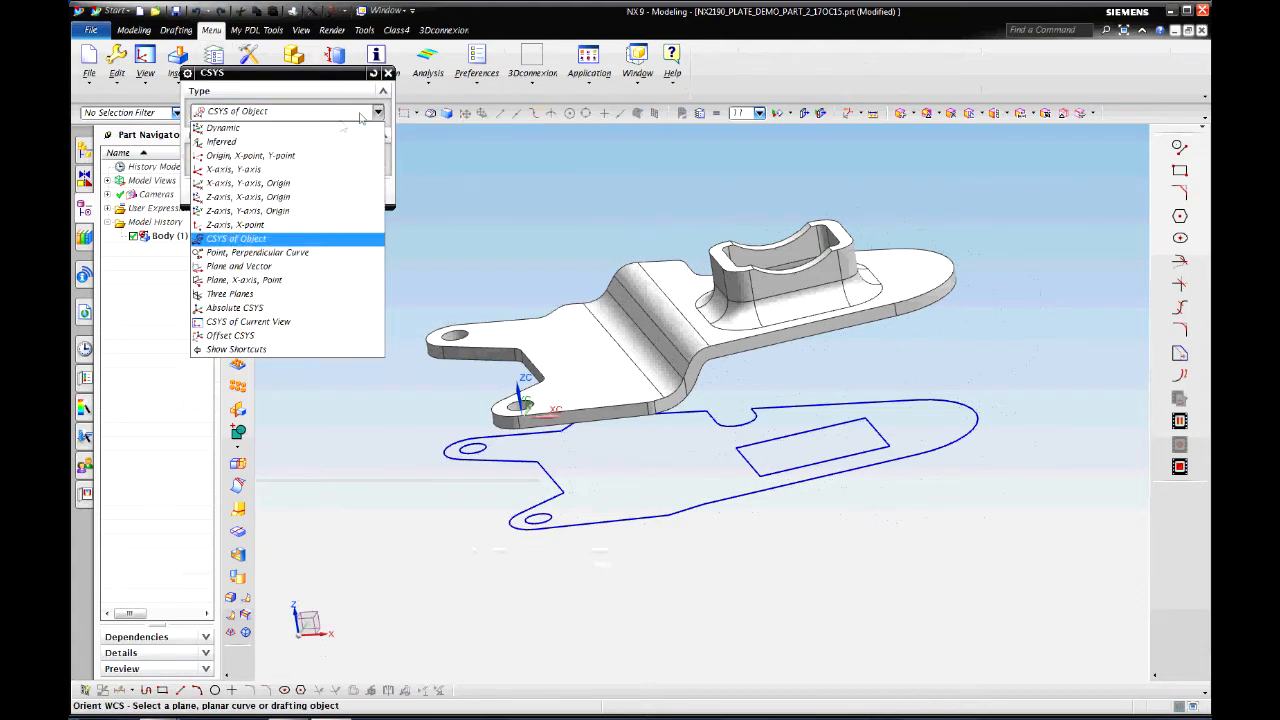
{"action": "left_click", "coordinate": [250, 171]}
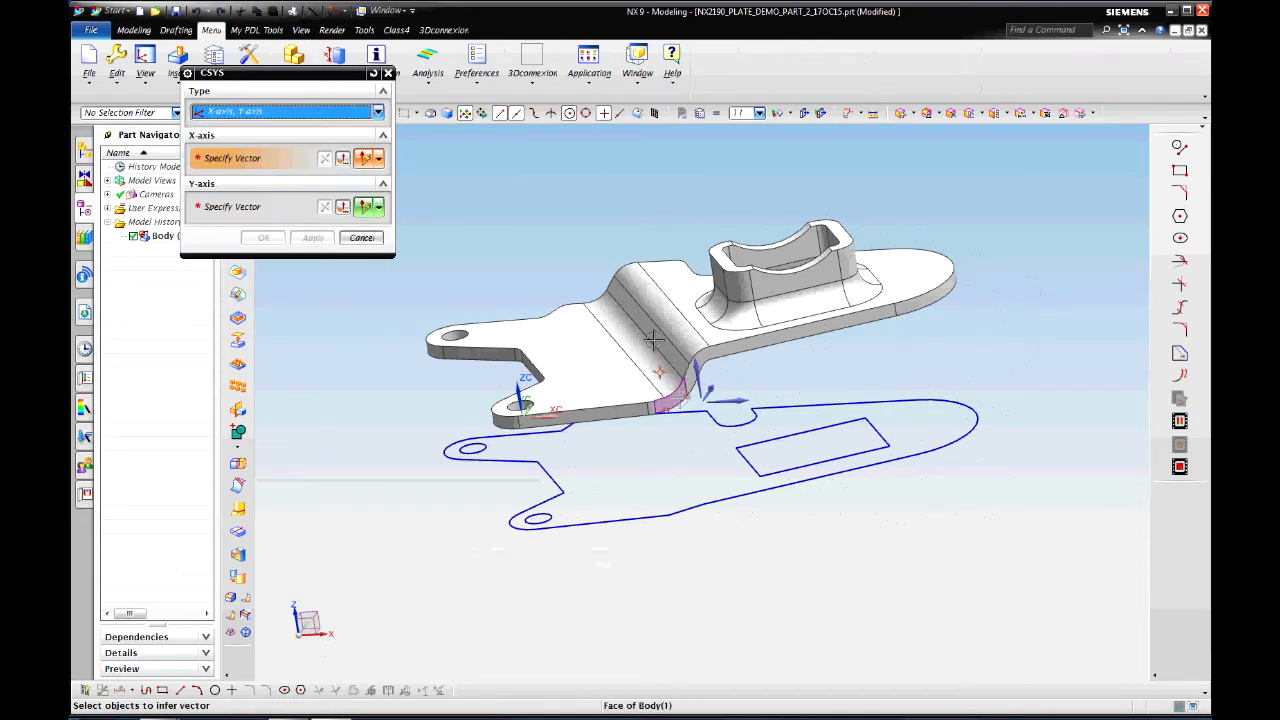
{"action": "scroll", "coordinate": [653, 340], "scroll_direction": "up", "scroll_amount": 4}
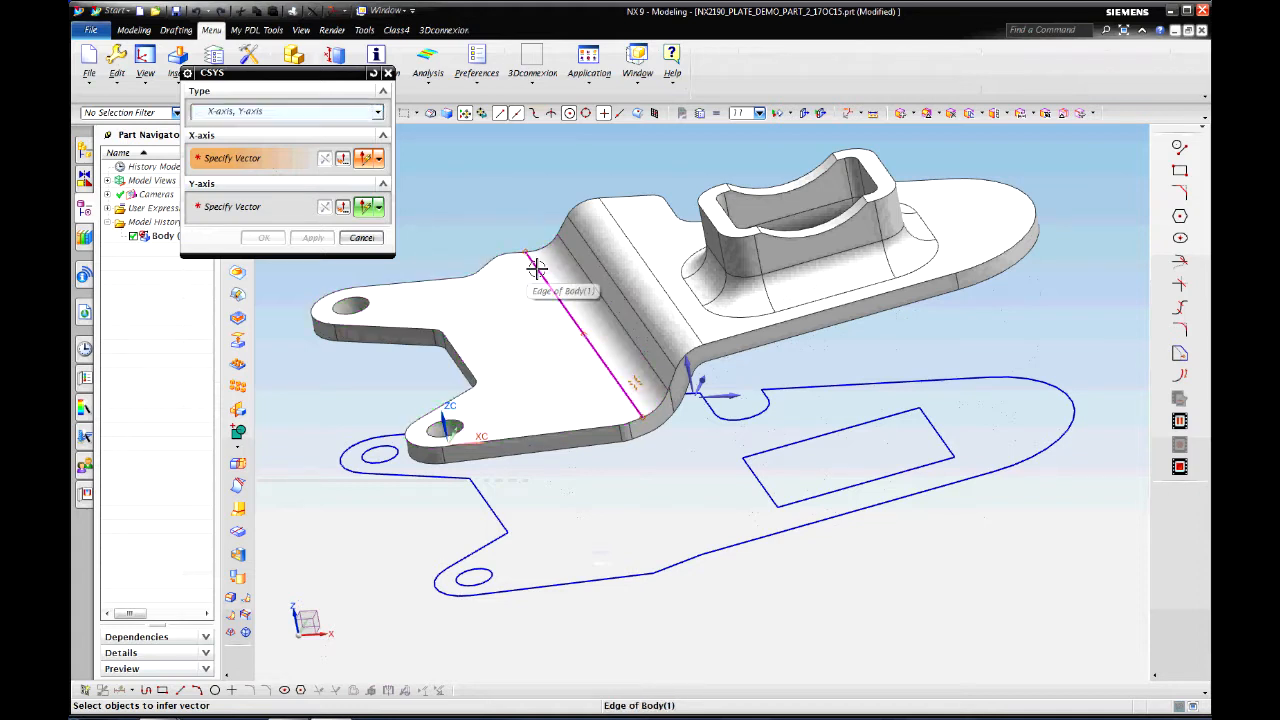
{"action": "left_click", "coordinate": [537, 268]}
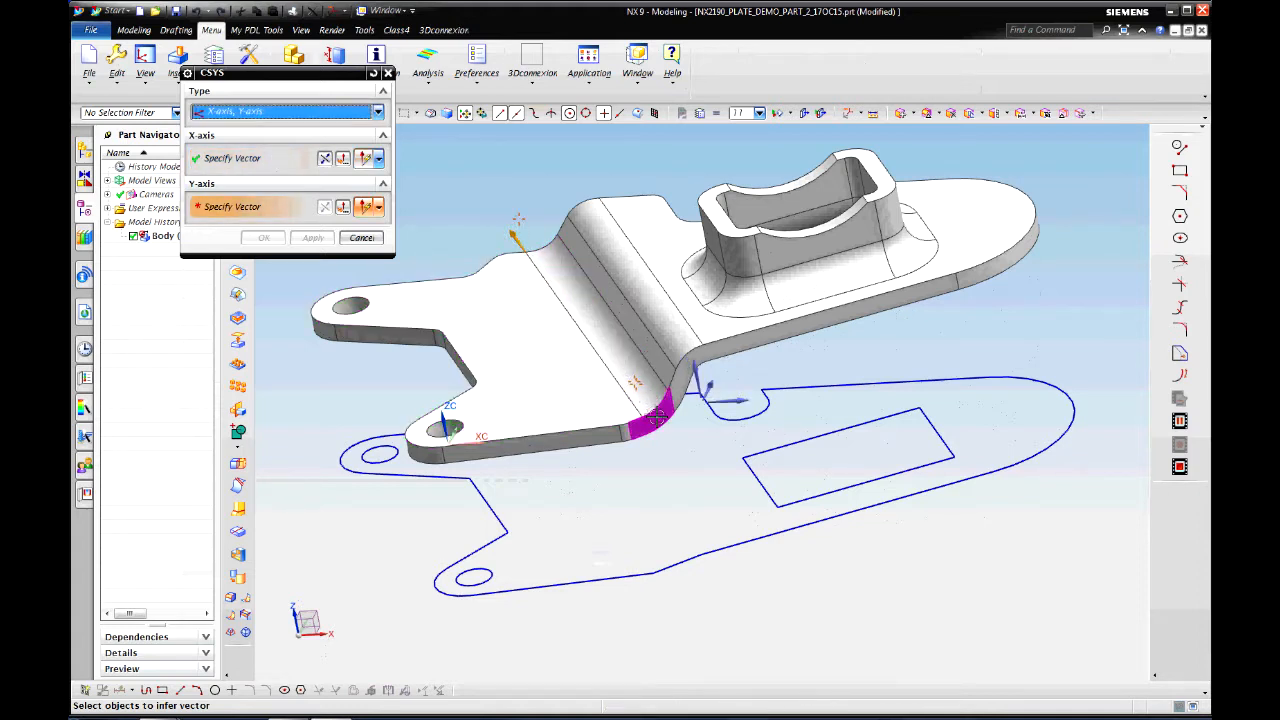
{"action": "left_click", "coordinate": [507, 440]}
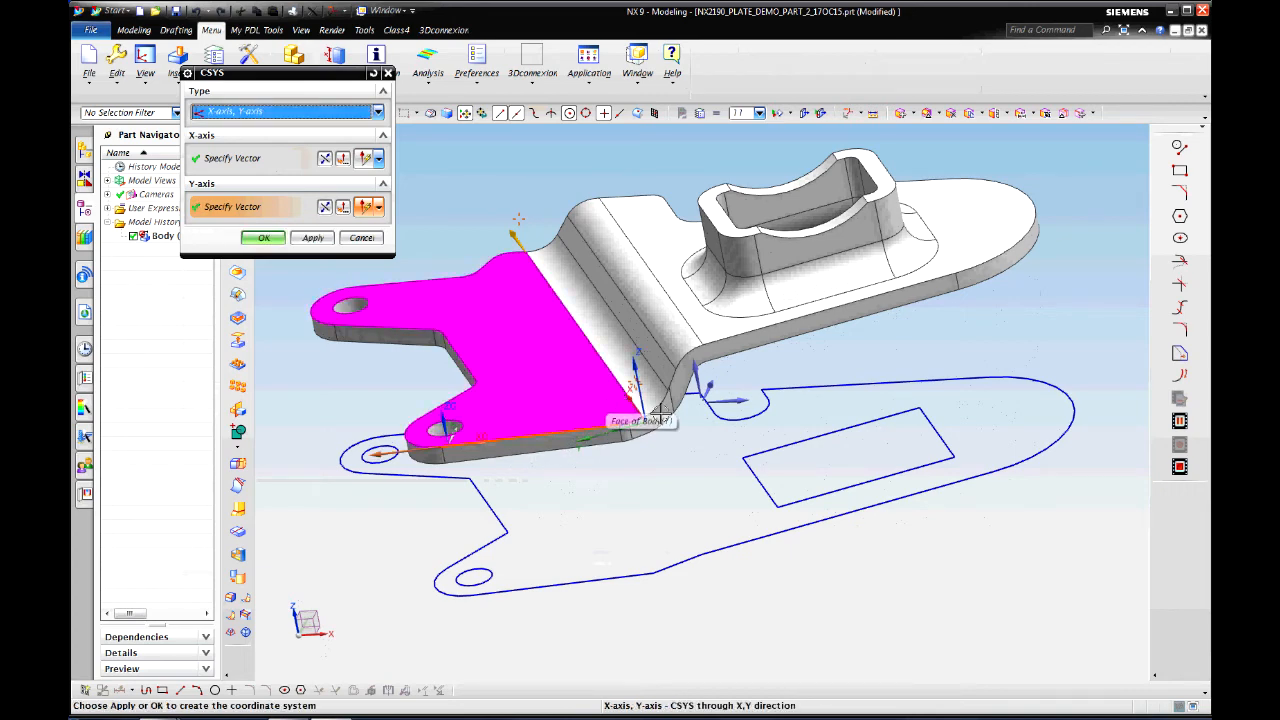
{"action": "left_click", "coordinate": [263, 238]}
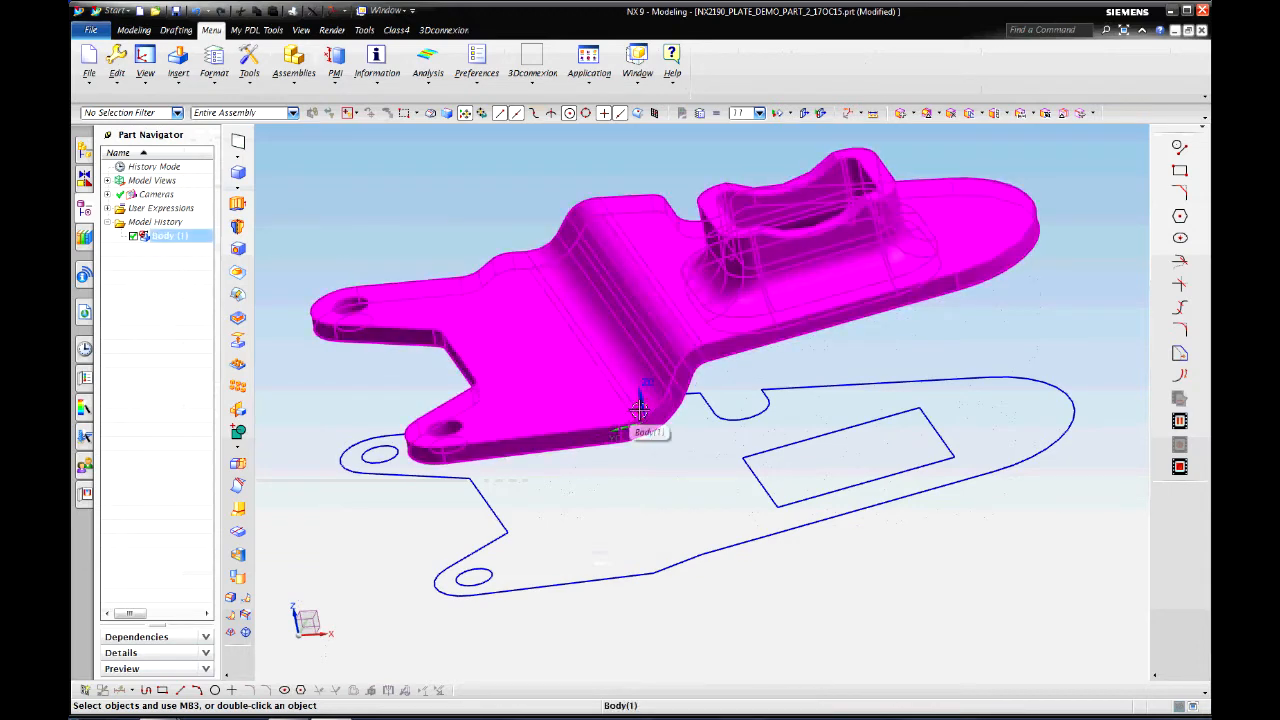
Step: Move the WCS a distance of -40 along its ZC axis using WCS Dynamics
{"action": "left_click", "coordinate": [638, 402]}
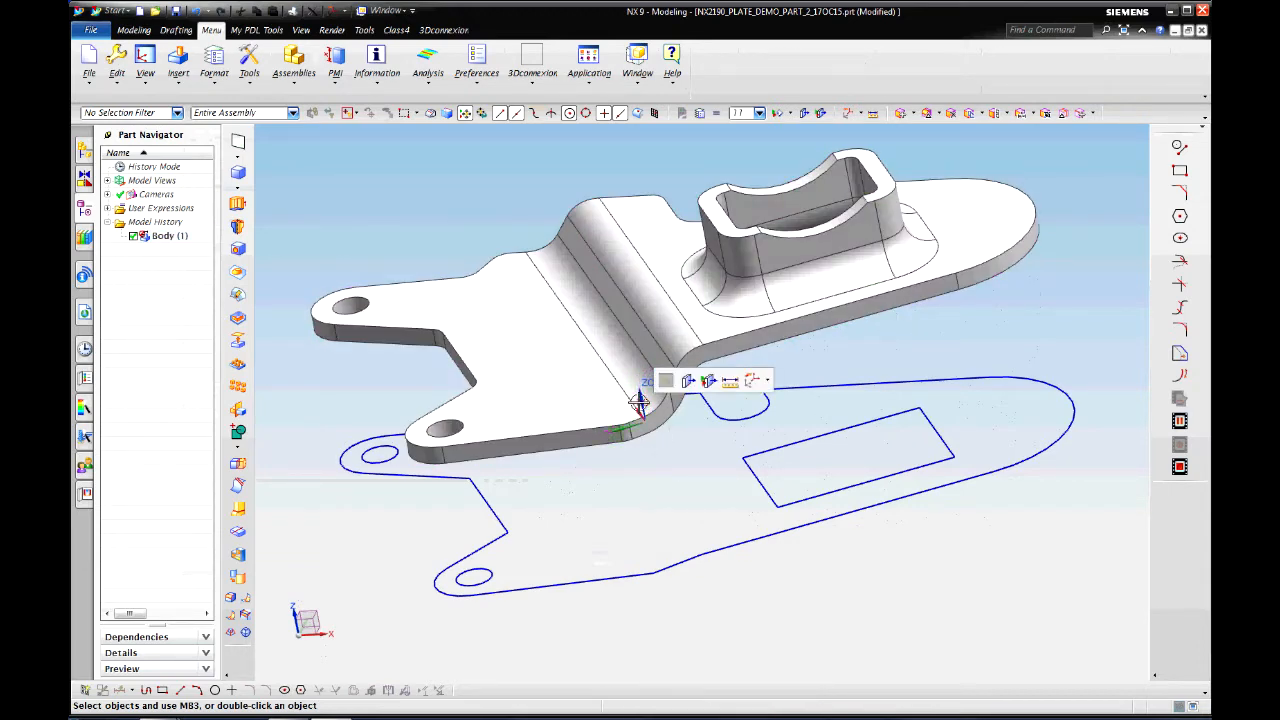
{"action": "double_click", "coordinate": [631, 395]}
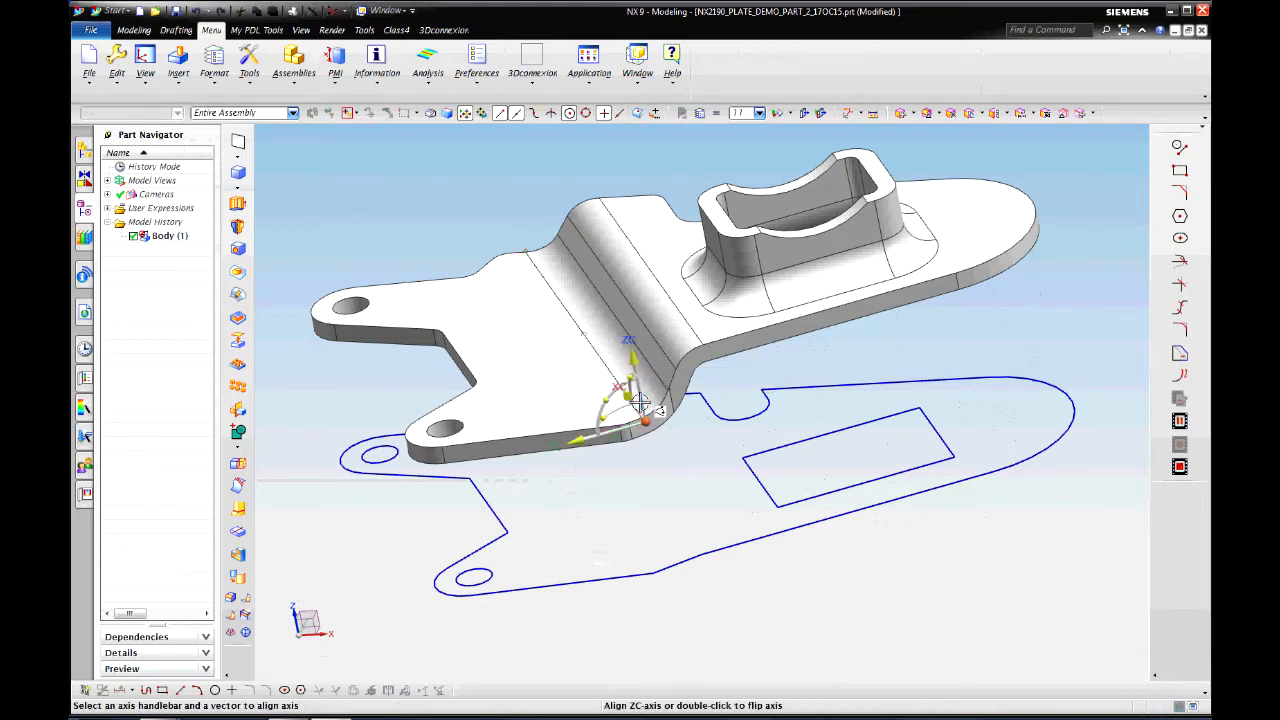
{"action": "left_click_drag", "start_coordinate": [631, 395], "coordinate": [666, 452]}
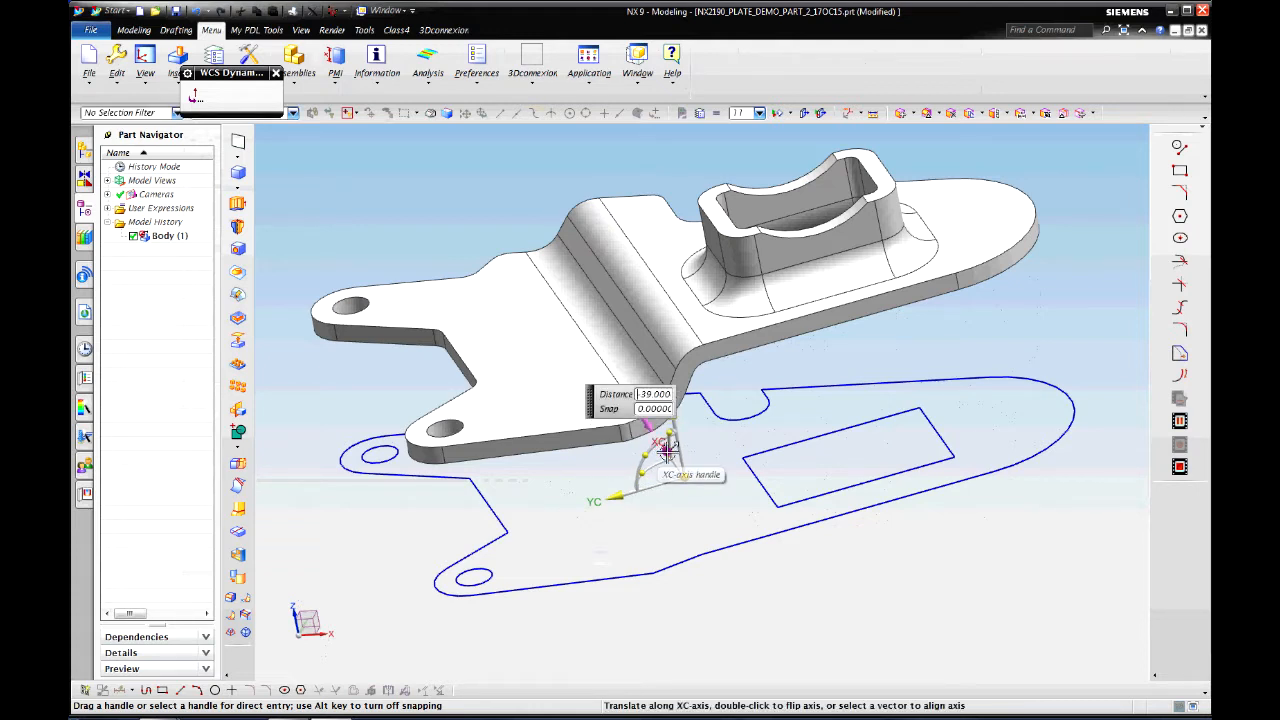
{"action": "double_click", "coordinate": [658, 396]}
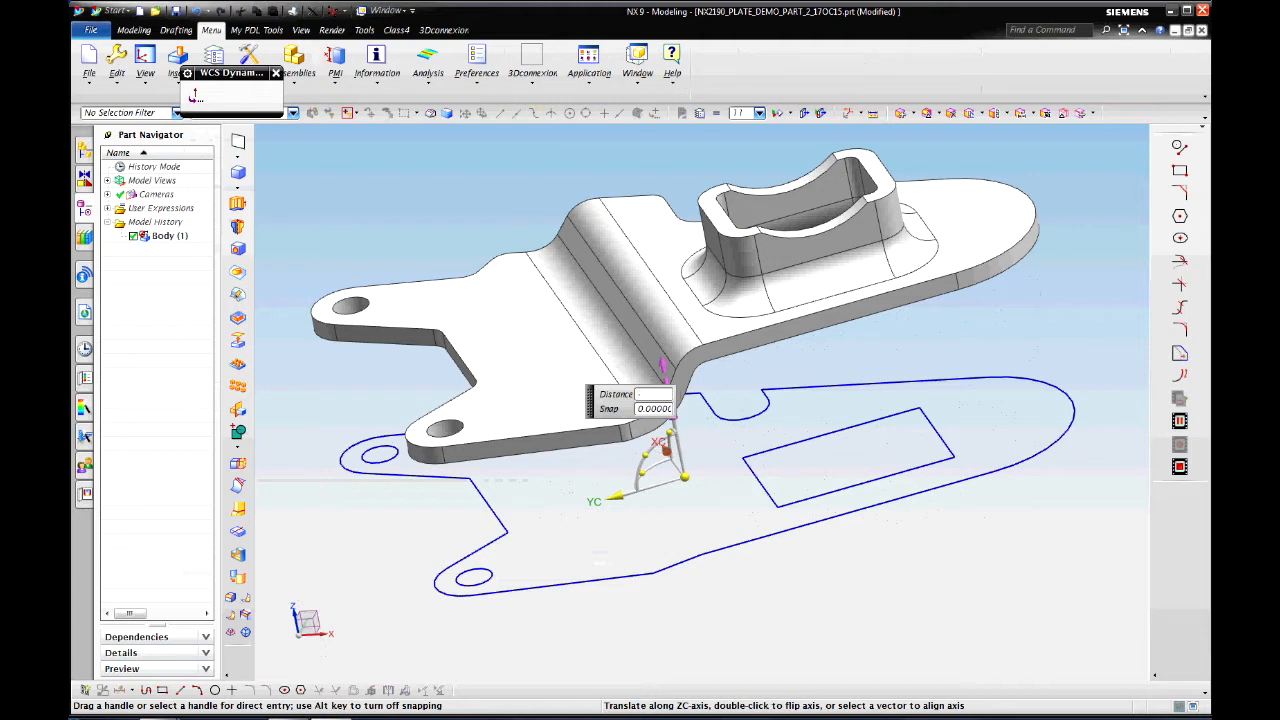
{"action": "key", "text": "Return"}
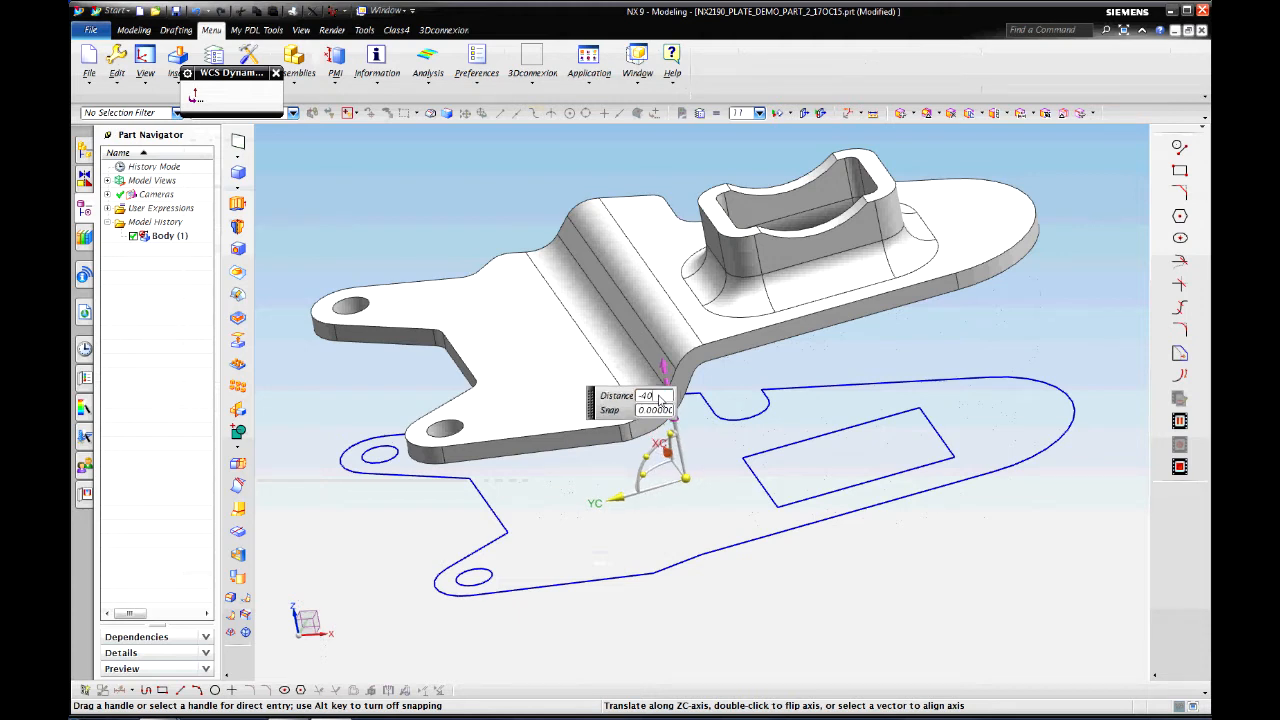
{"action": "middle_click", "coordinate": [659, 399]}
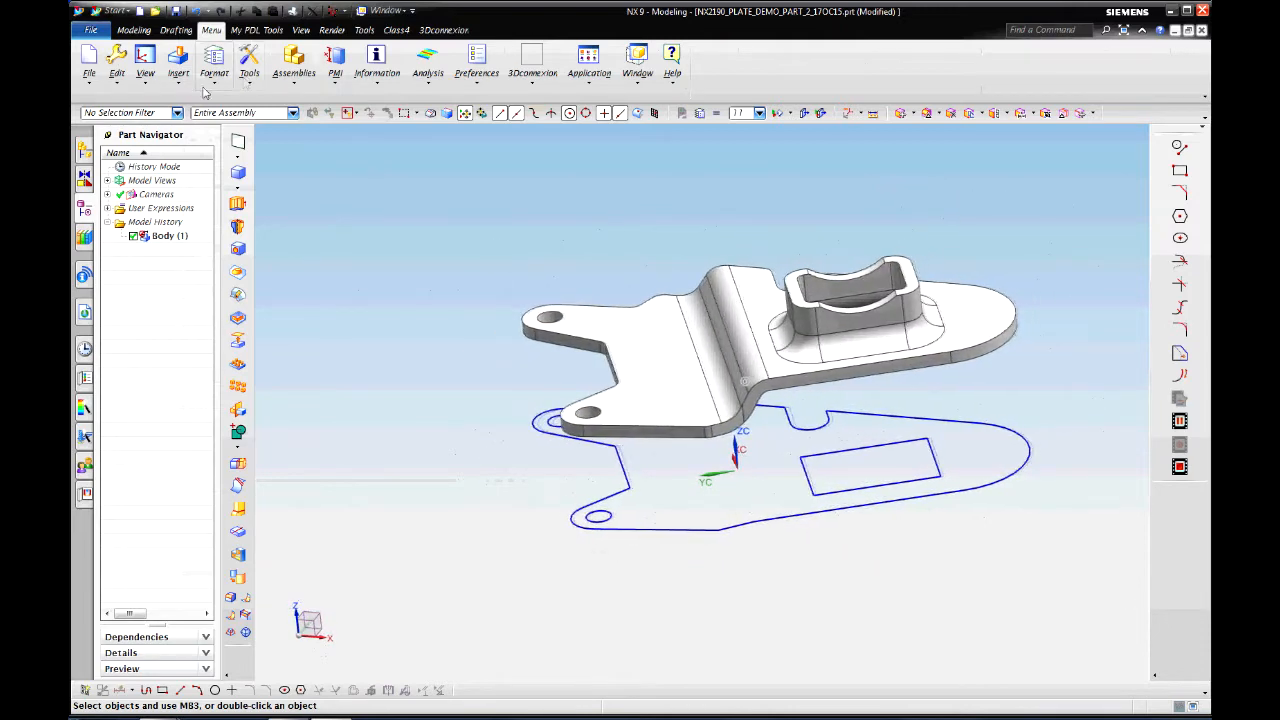
Step: Start Project Curve and select four bracket edges, including the fillet edge and boss top edge
{"action": "left_click", "coordinate": [178, 62]}
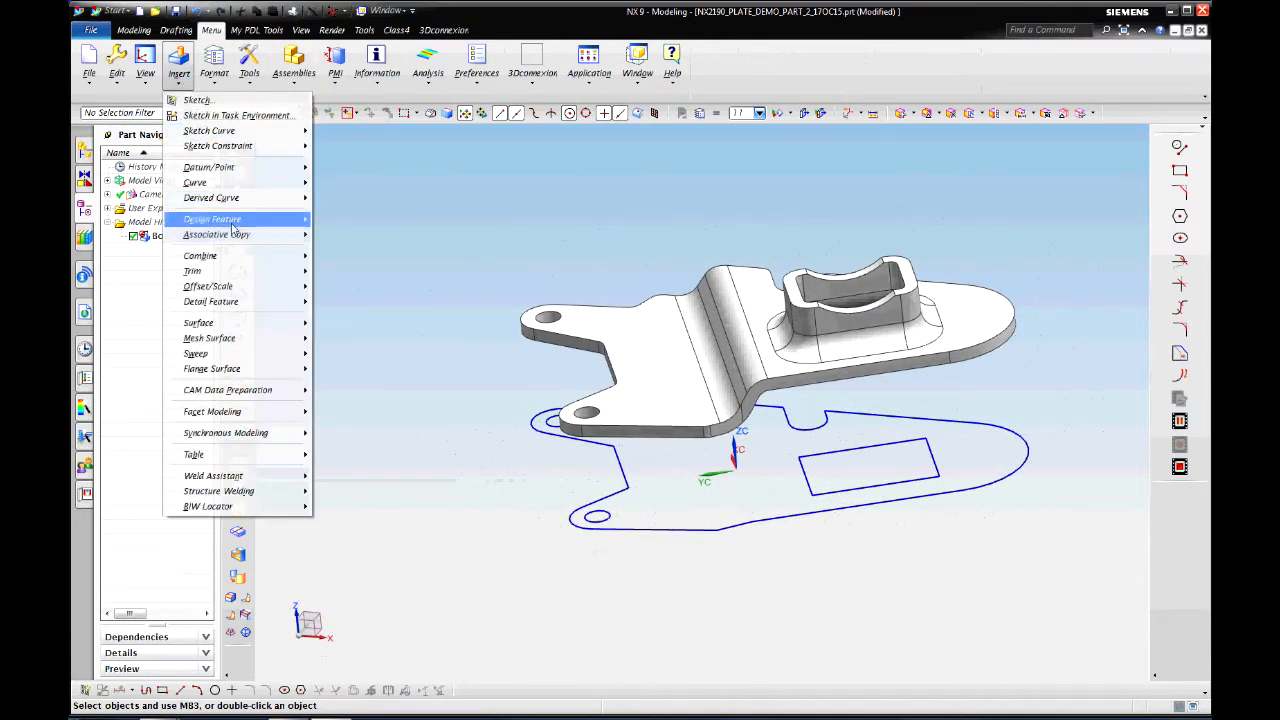
{"action": "mouse_move", "coordinate": [229, 198]}
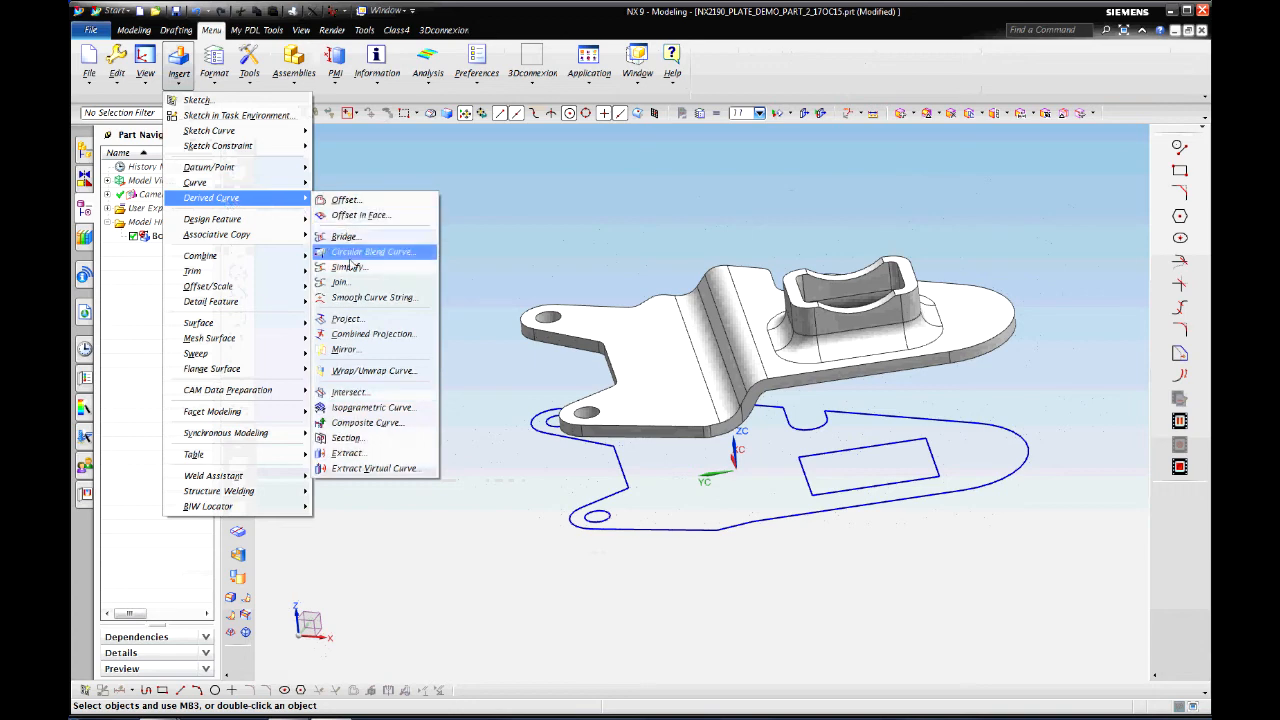
{"action": "left_click", "coordinate": [346, 319]}
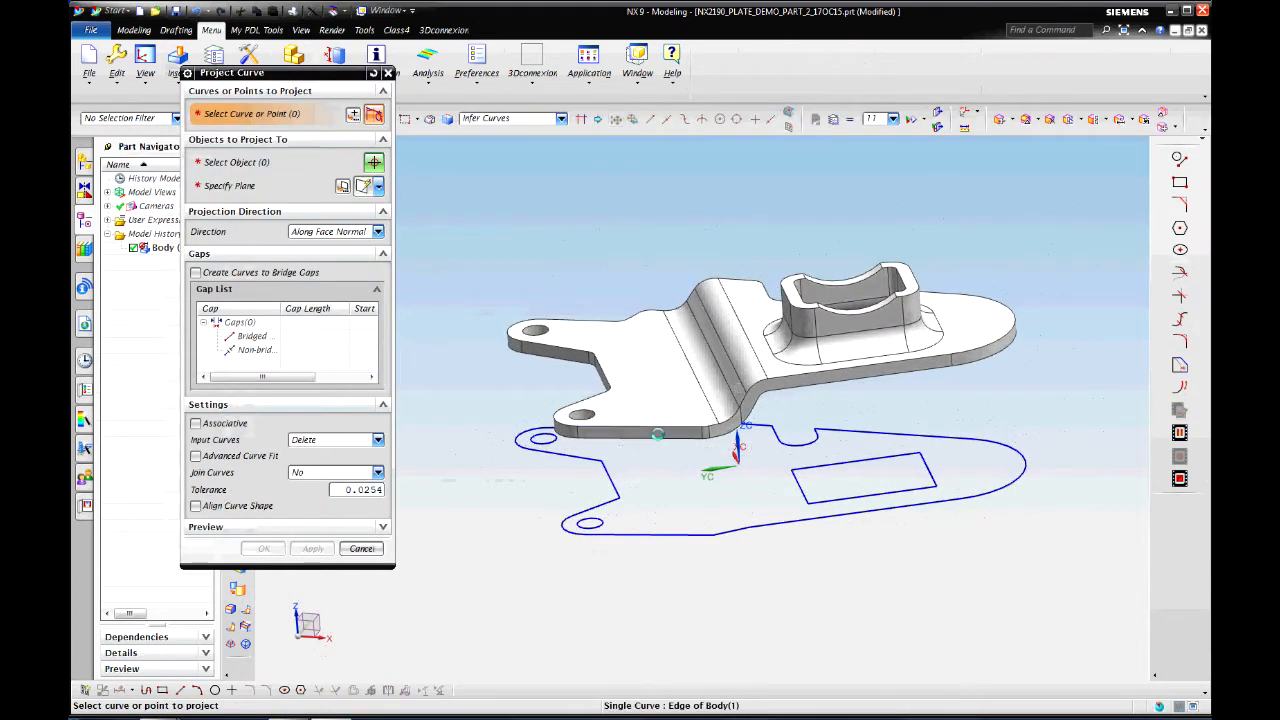
{"action": "left_click", "coordinate": [640, 428]}
{"action": "scroll", "coordinate": [707, 474], "scroll_direction": "down", "scroll_amount": 5}
{"action": "scroll", "coordinate": [715, 472], "scroll_direction": "down", "scroll_amount": 2}
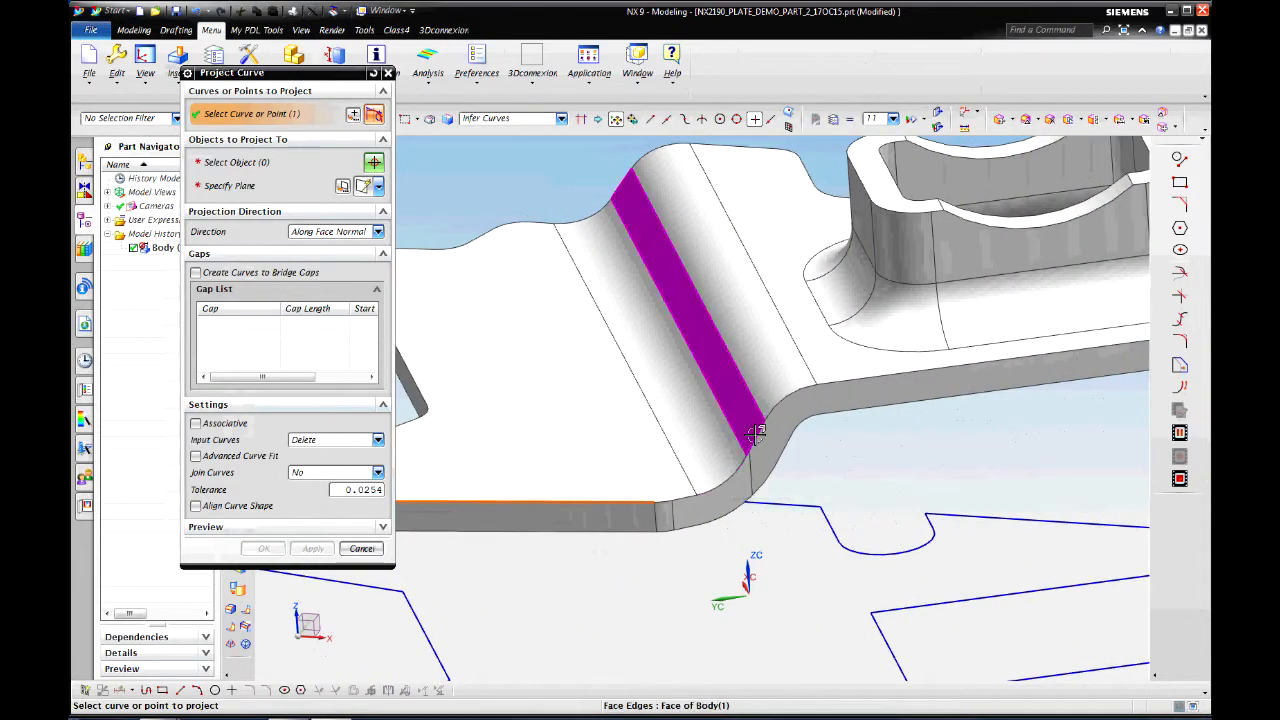
{"action": "left_click", "coordinate": [760, 428]}
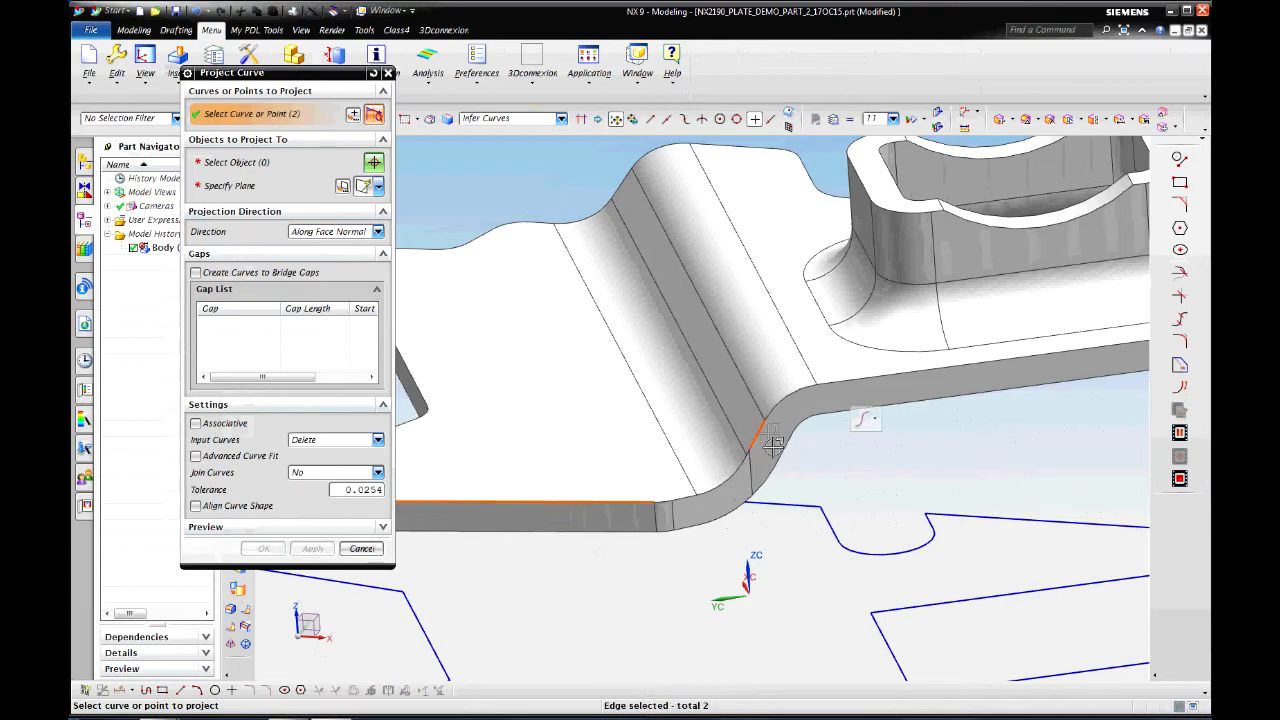
{"action": "left_click", "coordinate": [888, 376]}
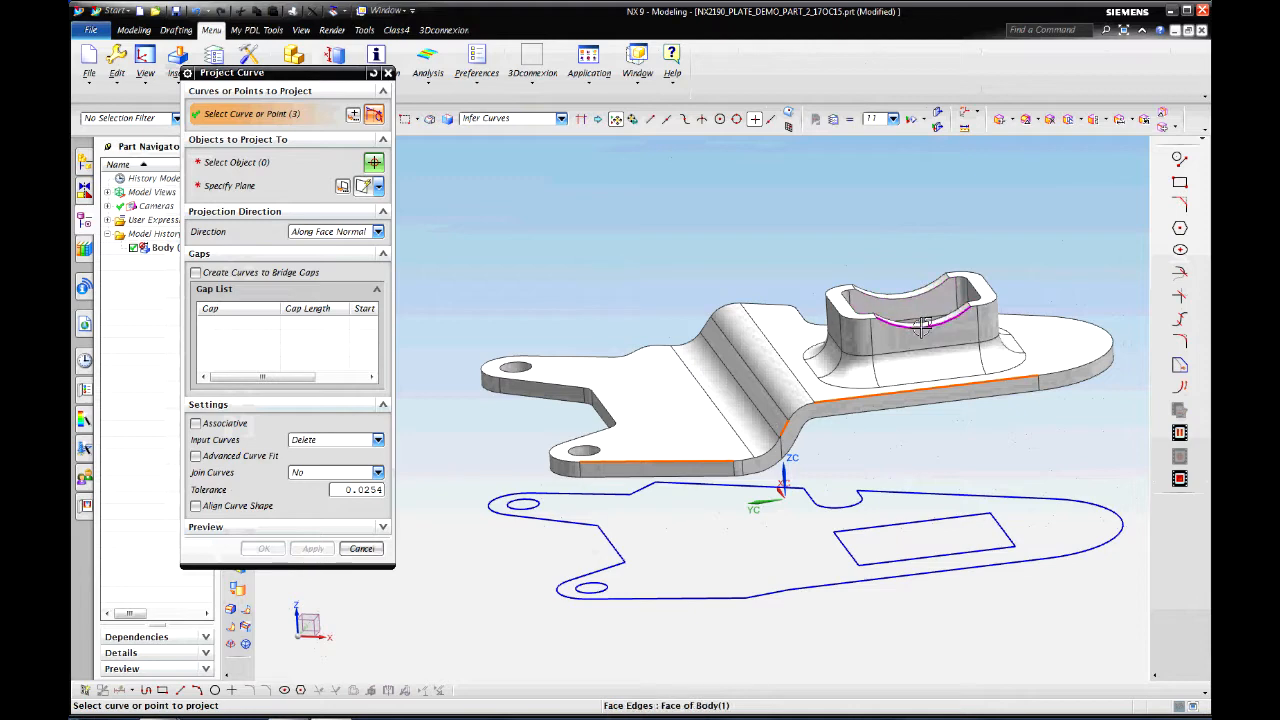
{"action": "left_click", "coordinate": [922, 327]}
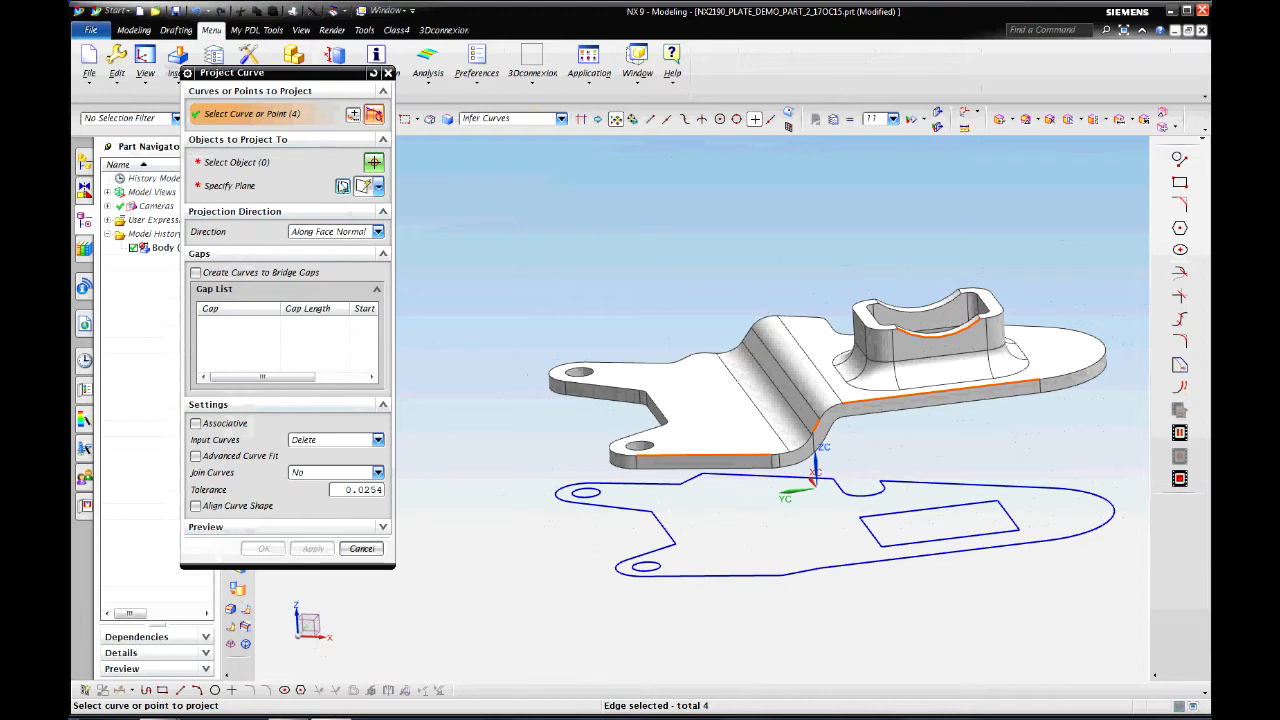
Step: Project them onto the YC-ZC plane, keeping the originals and creating copies
{"action": "left_click", "coordinate": [343, 186]}
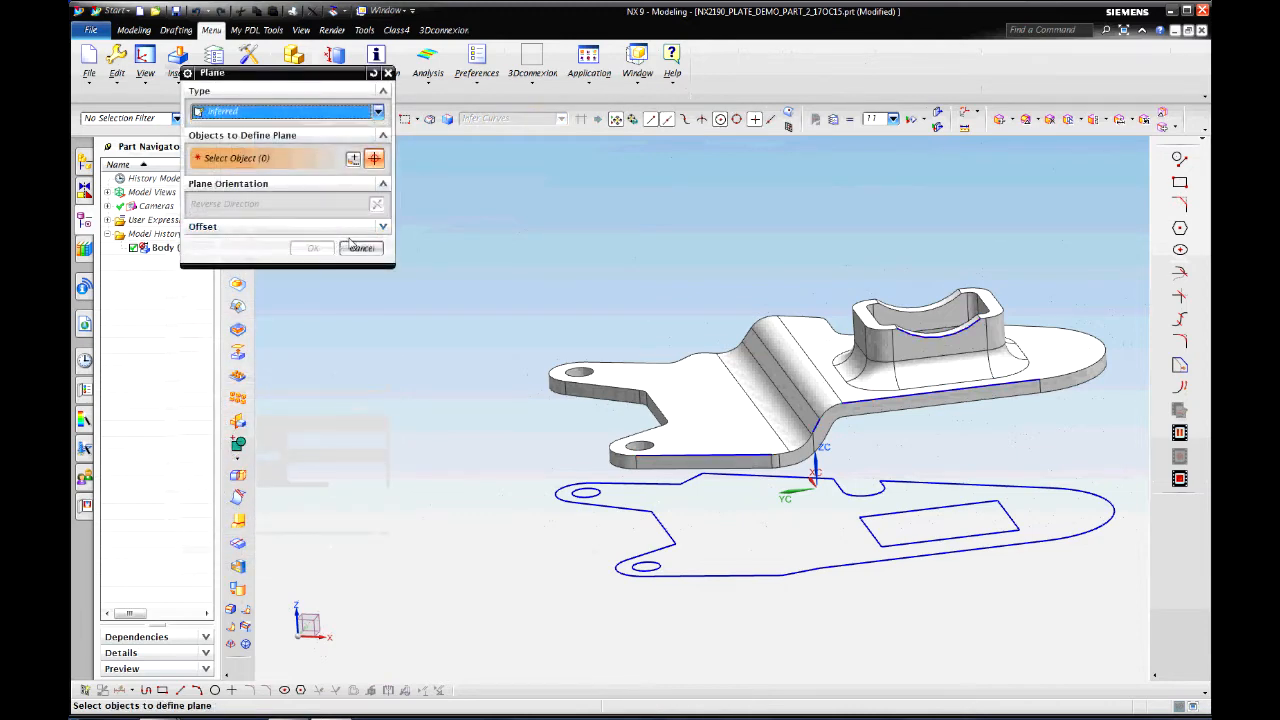
{"action": "left_click", "coordinate": [378, 113]}
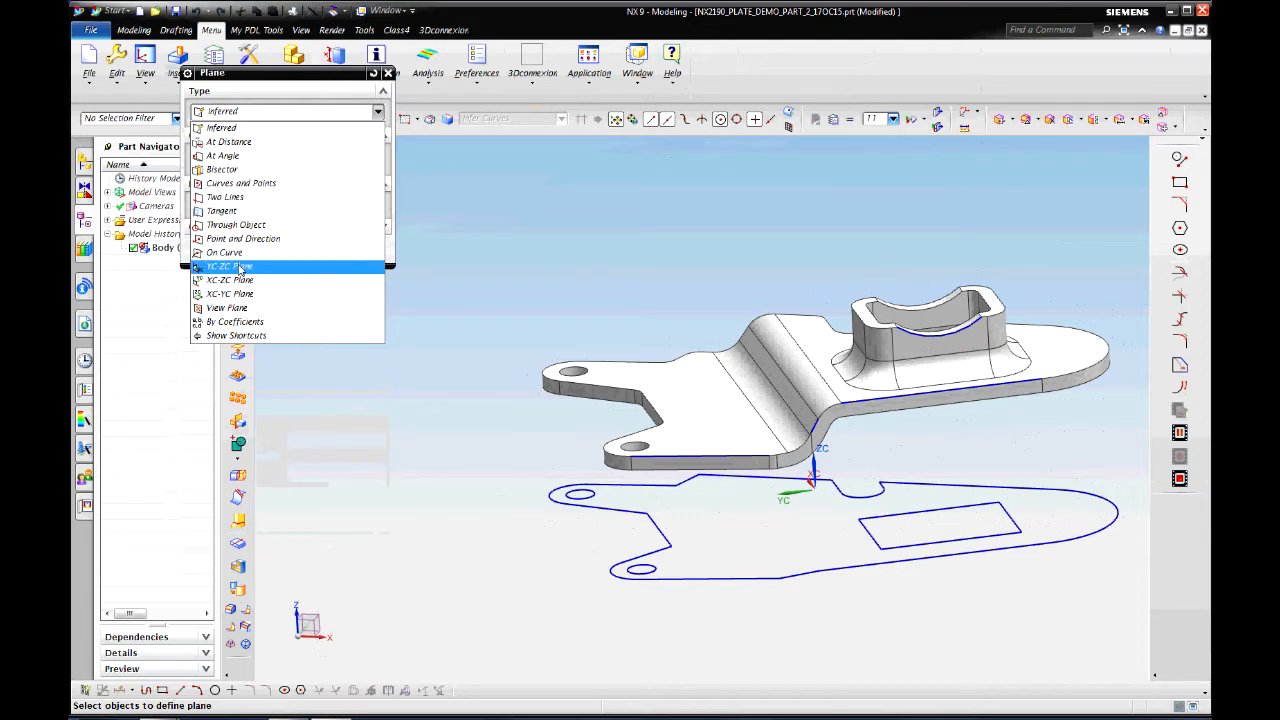
{"action": "left_click", "coordinate": [245, 266]}
{"action": "left_click", "coordinate": [312, 259]}
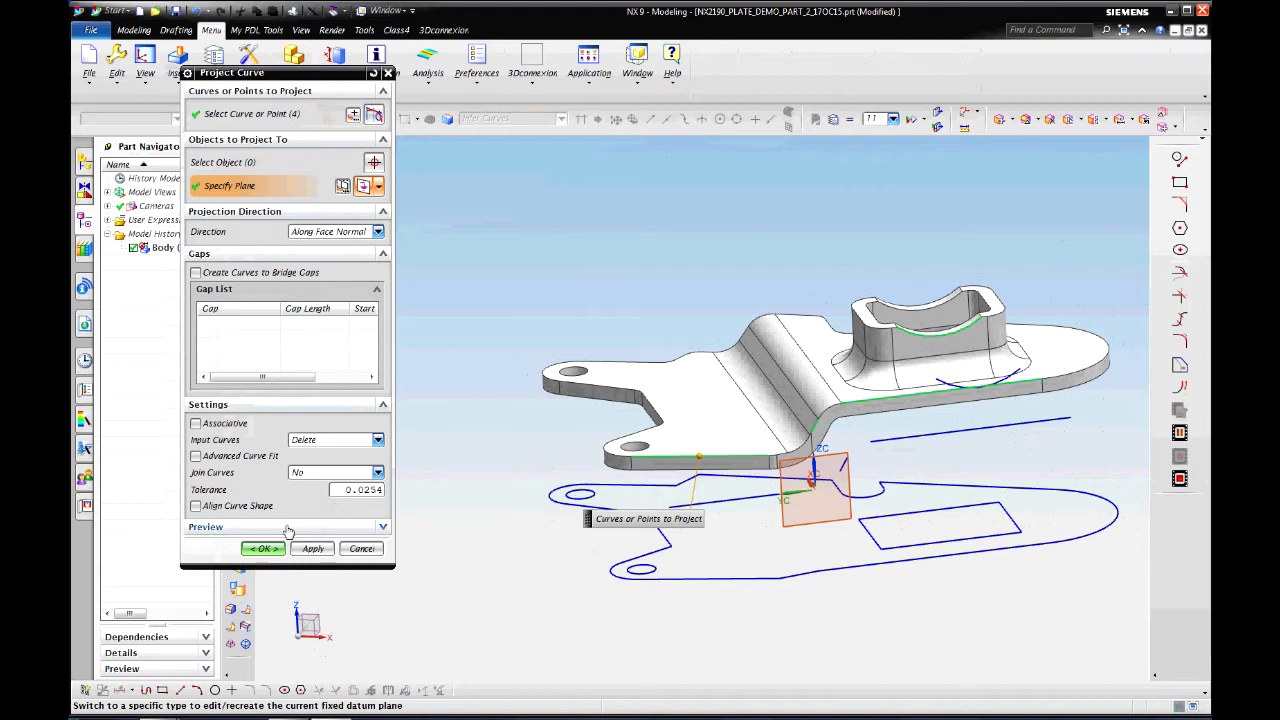
{"action": "left_click", "coordinate": [265, 549]}
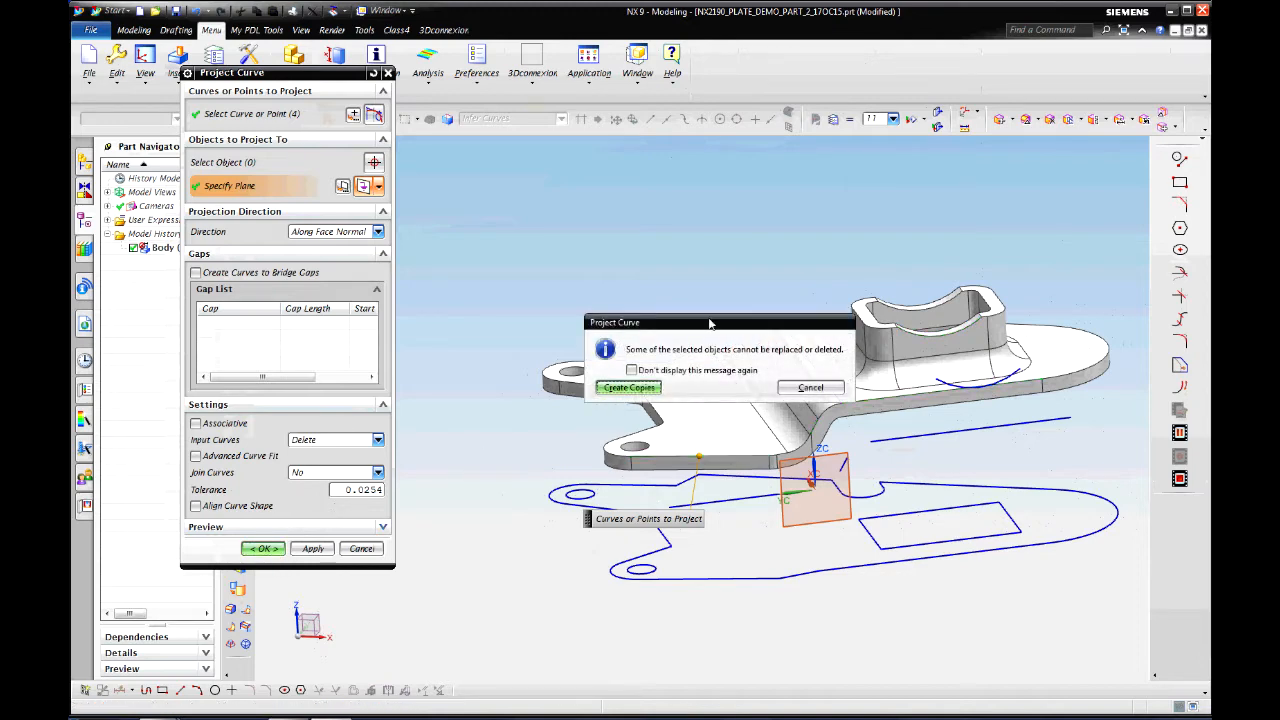
{"action": "left_click", "coordinate": [634, 391]}
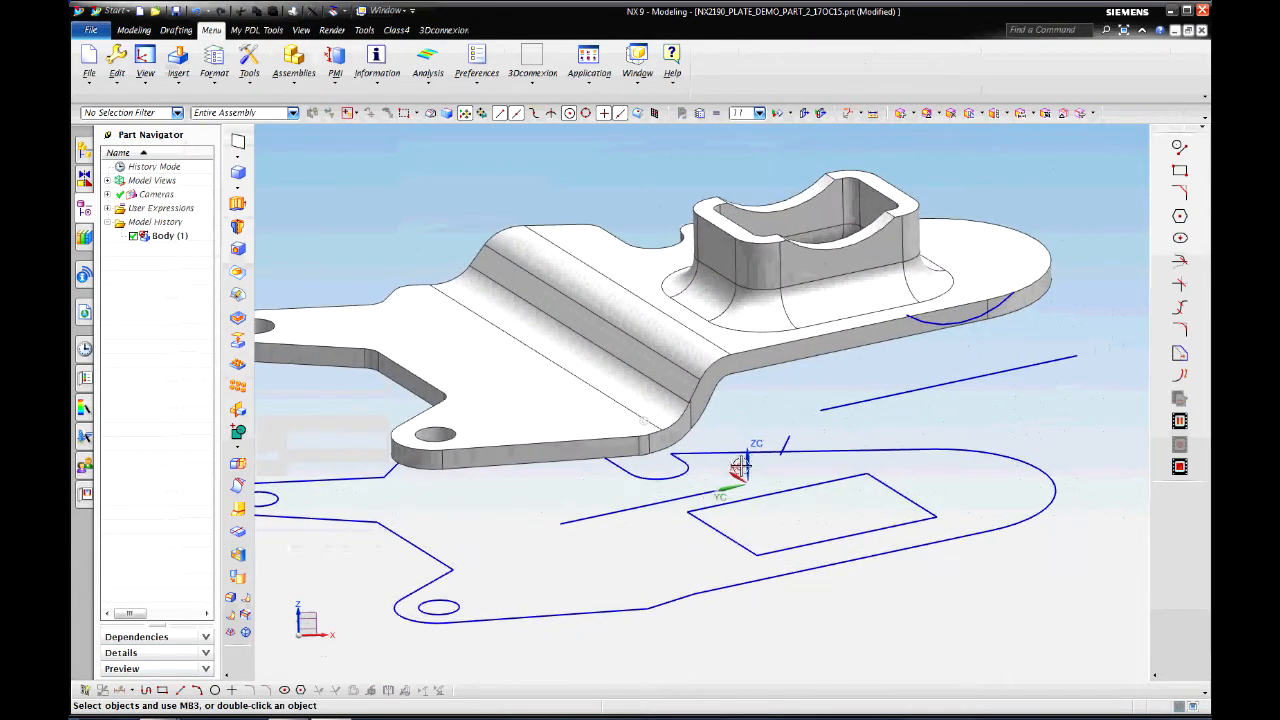
Step: Rotate the WCS 90° about YC with WCS Dynamics so XC points upward
{"action": "double_click", "coordinate": [745, 481]}
{"action": "left_click_drag", "start_coordinate": [731, 440], "coordinate": [767, 479]}
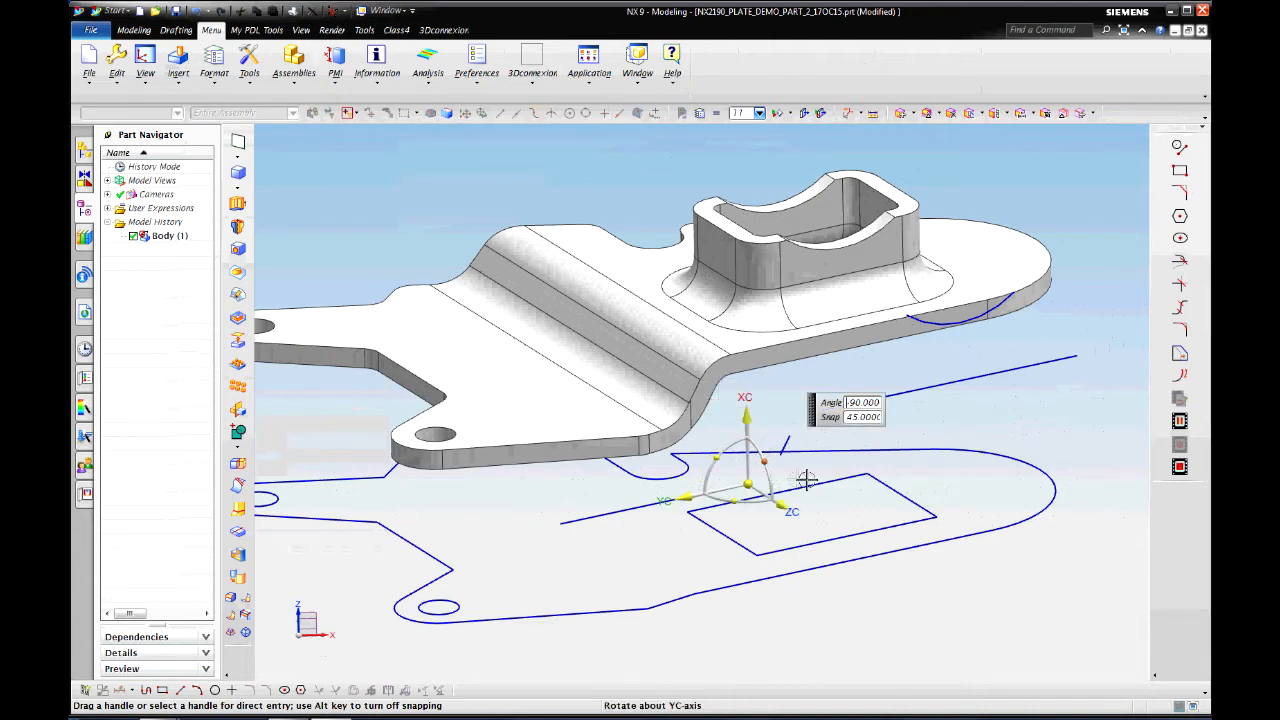
{"action": "middle_click", "coordinate": [810, 478]}
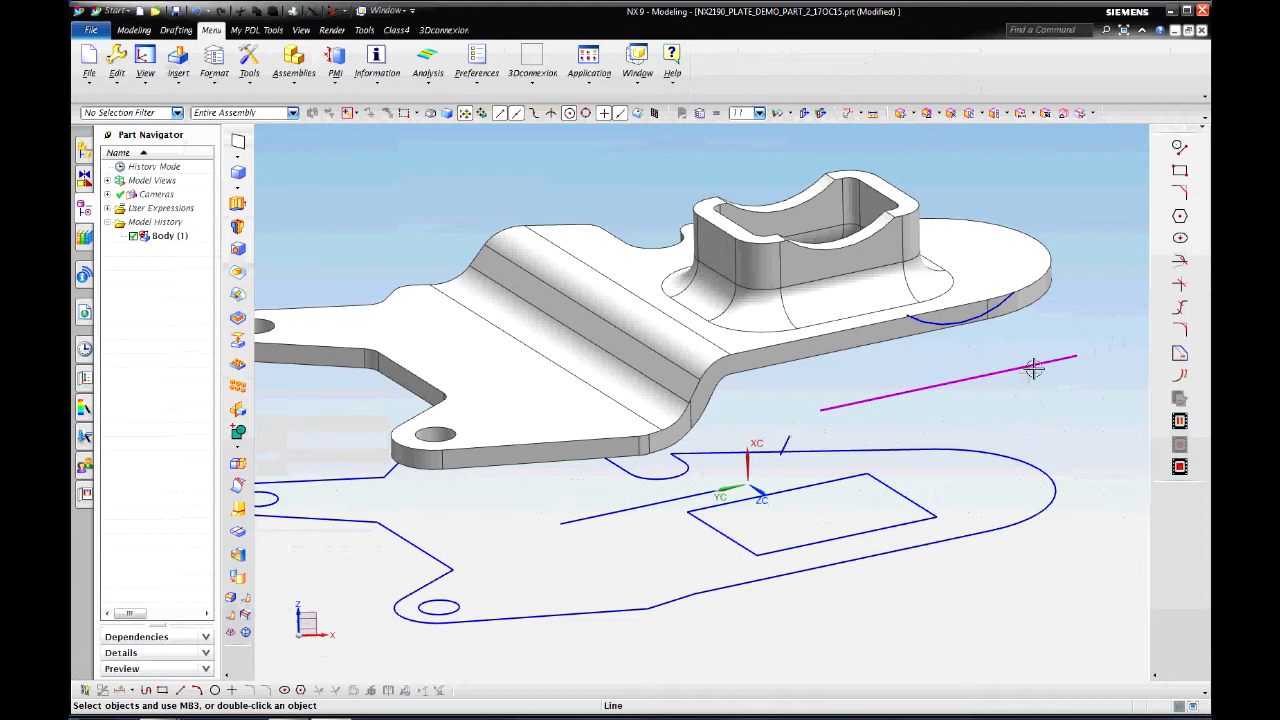
Step: Trim the short line against the long line and the body face
{"action": "left_click", "coordinate": [1181, 263]}
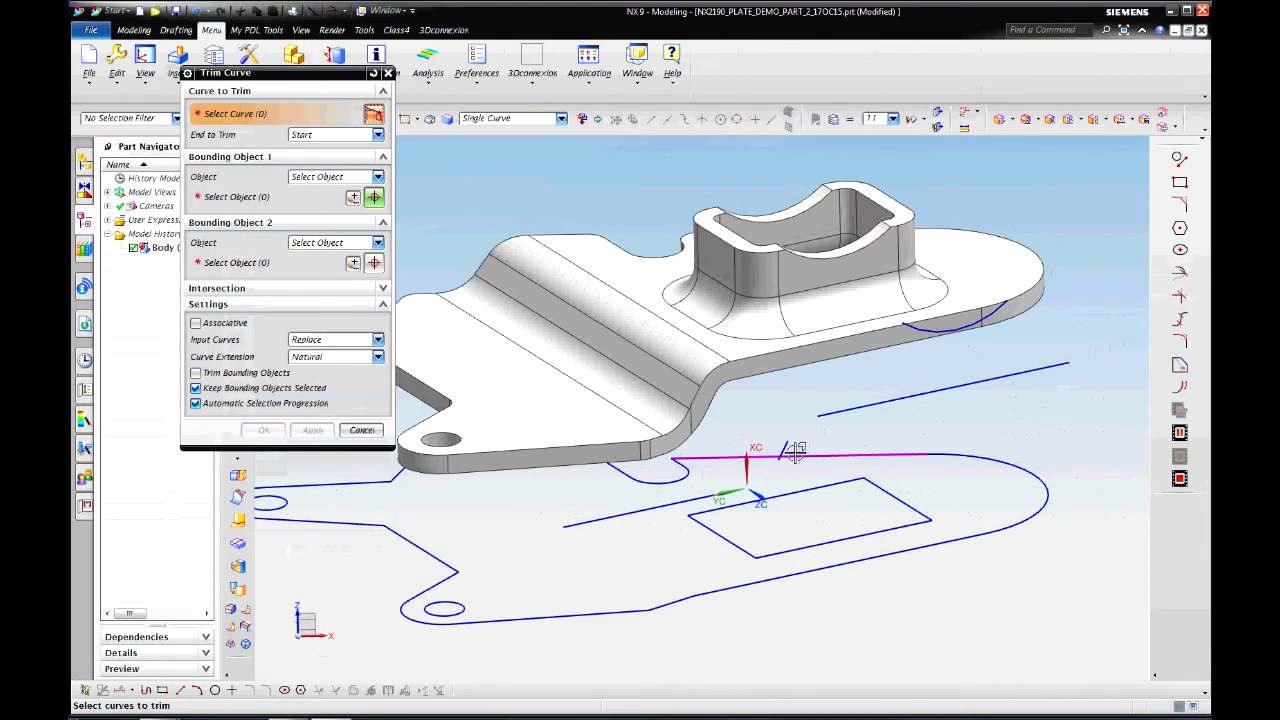
{"action": "left_click", "coordinate": [838, 424]}
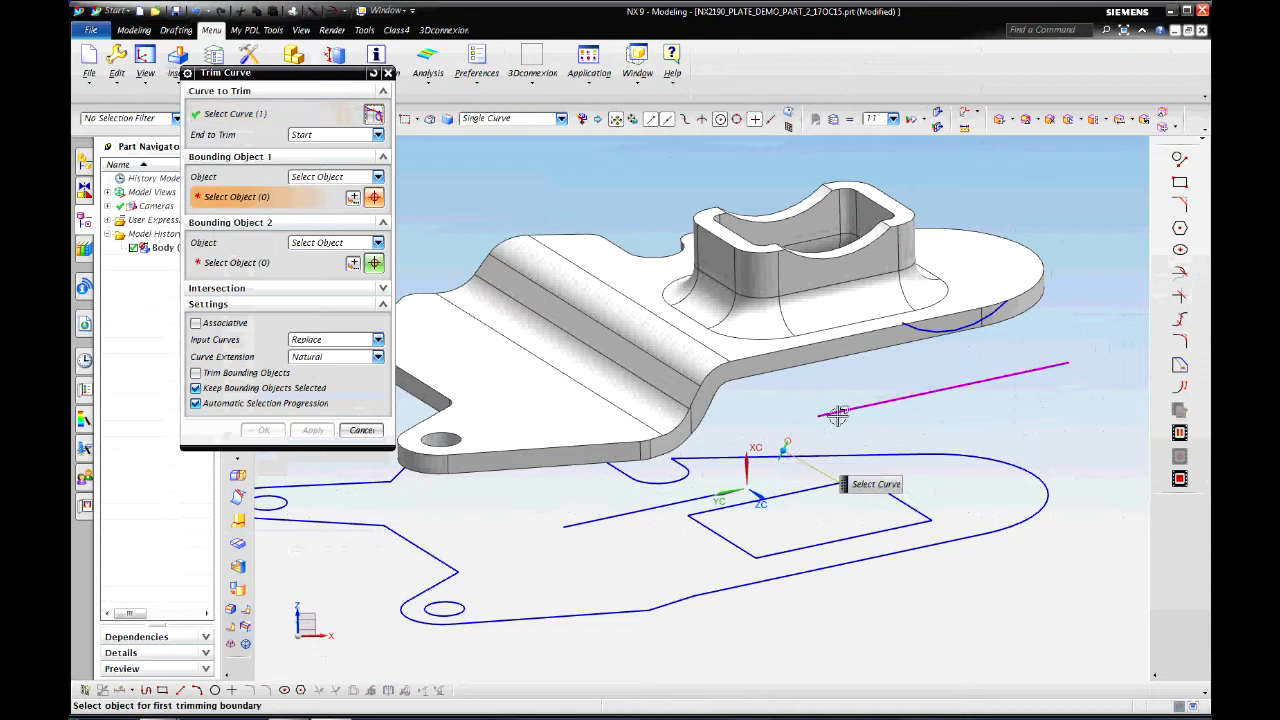
{"action": "left_click", "coordinate": [820, 496]}
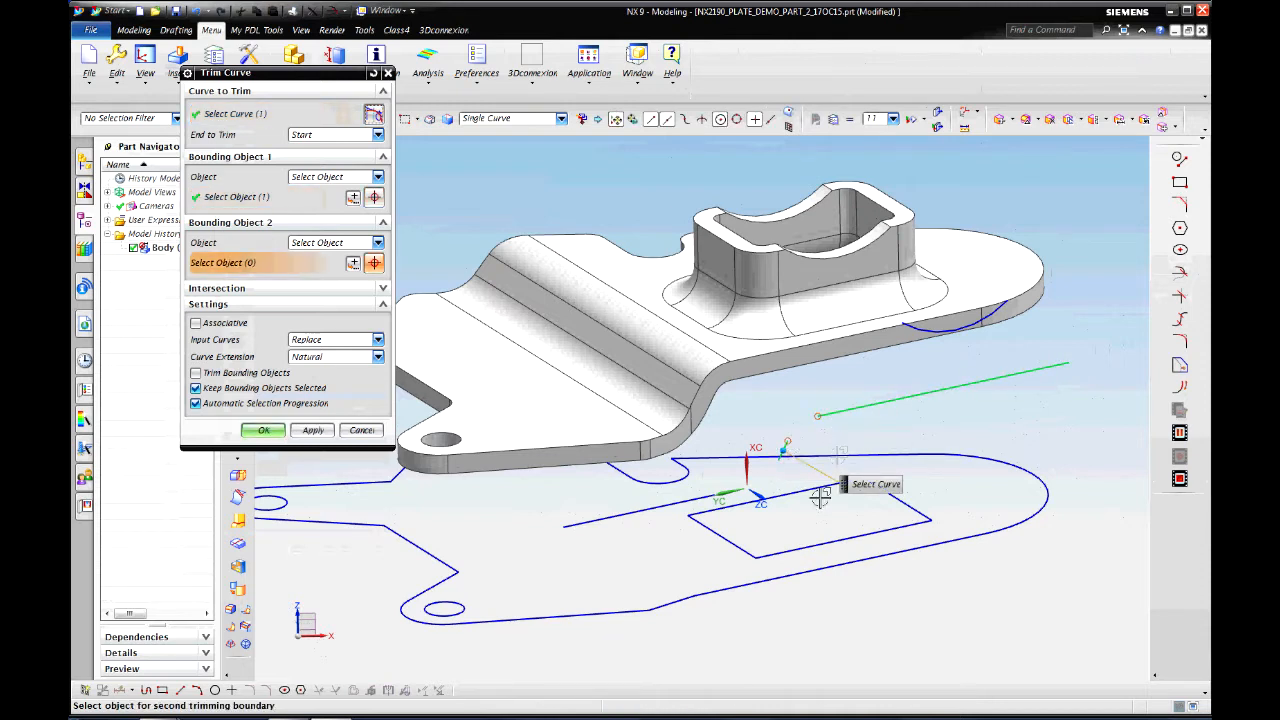
{"action": "left_click", "coordinate": [694, 500]}
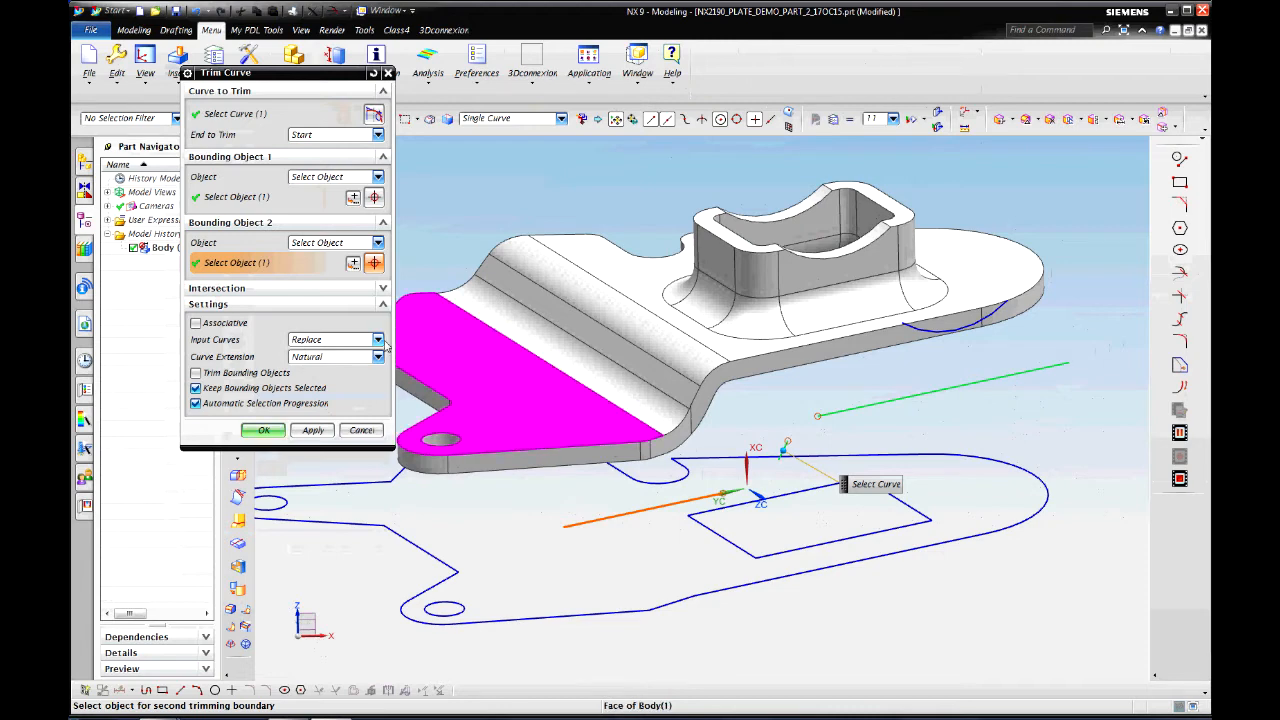
{"action": "left_click", "coordinate": [265, 430]}
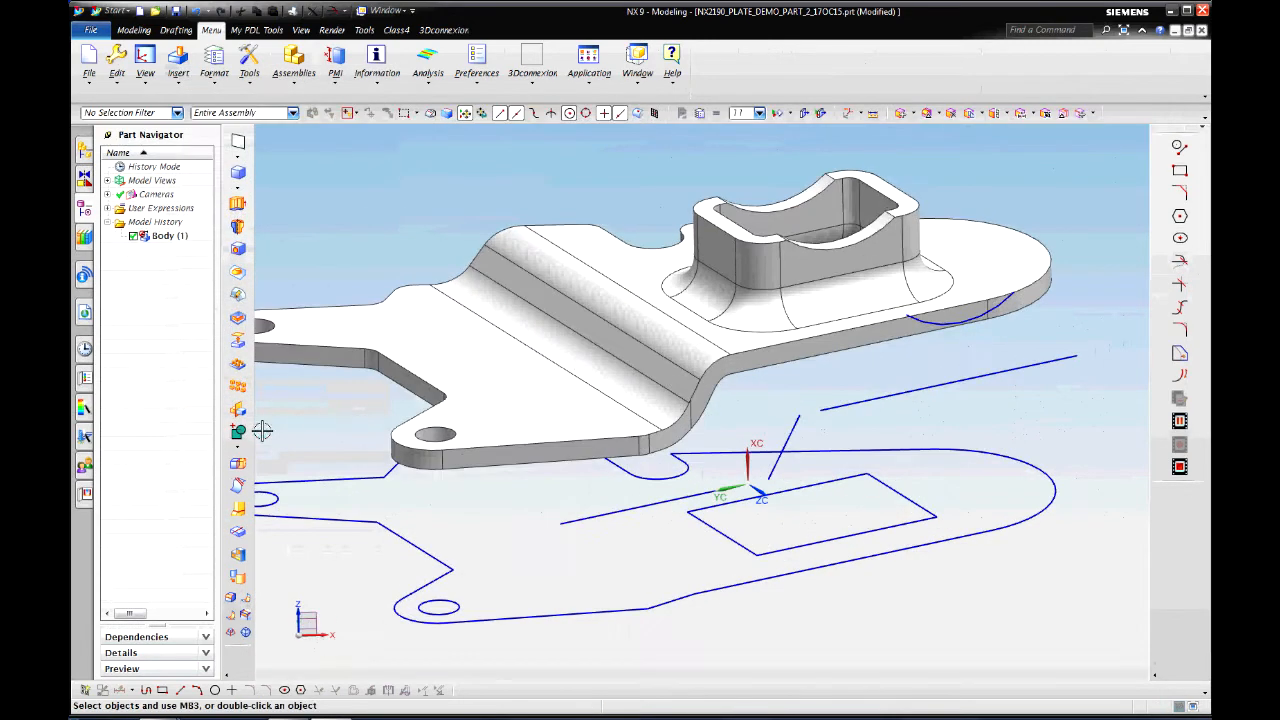
Step: Trim the long line against the short line so they meet at a corner
{"action": "left_click", "coordinate": [1180, 266]}
{"action": "left_click", "coordinate": [940, 390]}
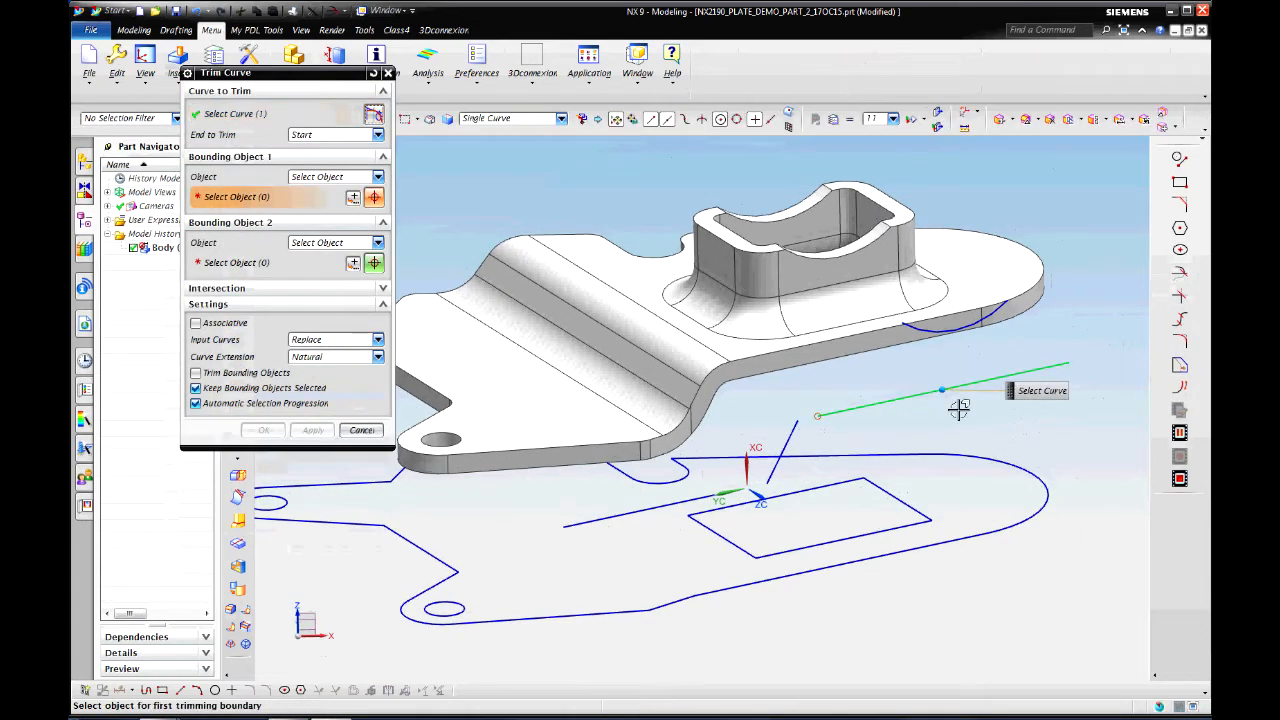
{"action": "left_click", "coordinate": [795, 437]}
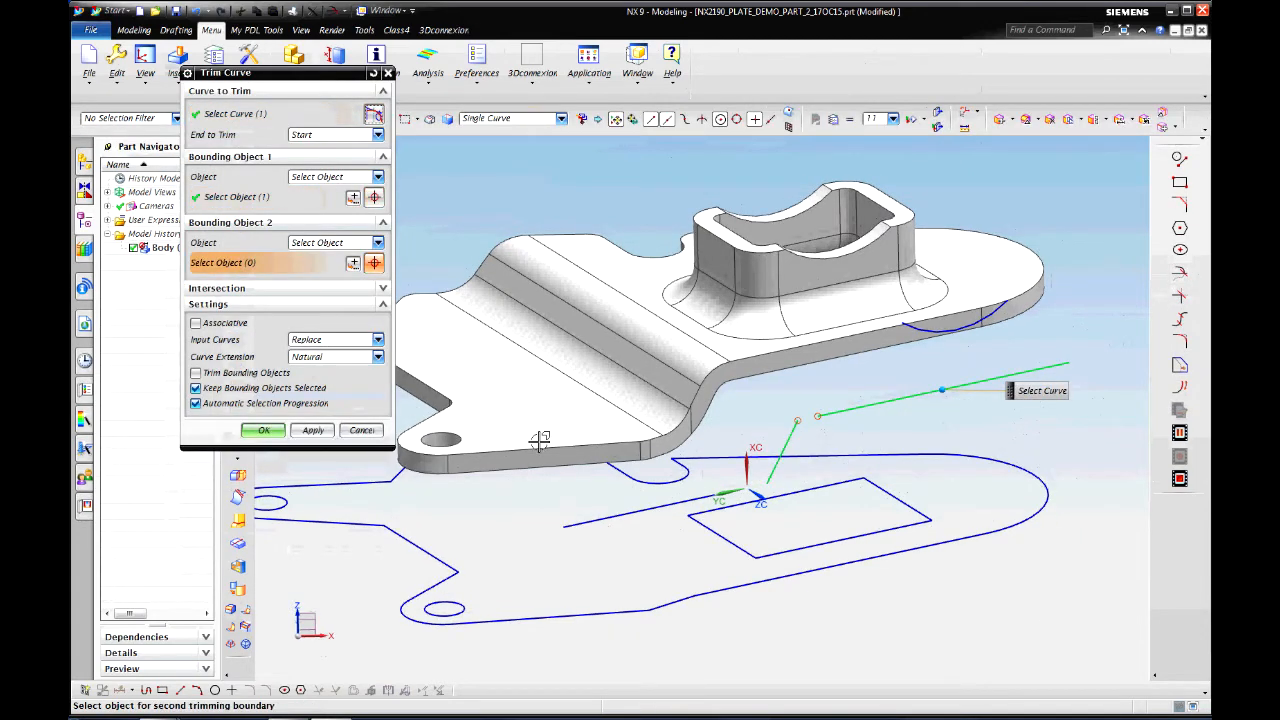
{"action": "left_click", "coordinate": [318, 430]}
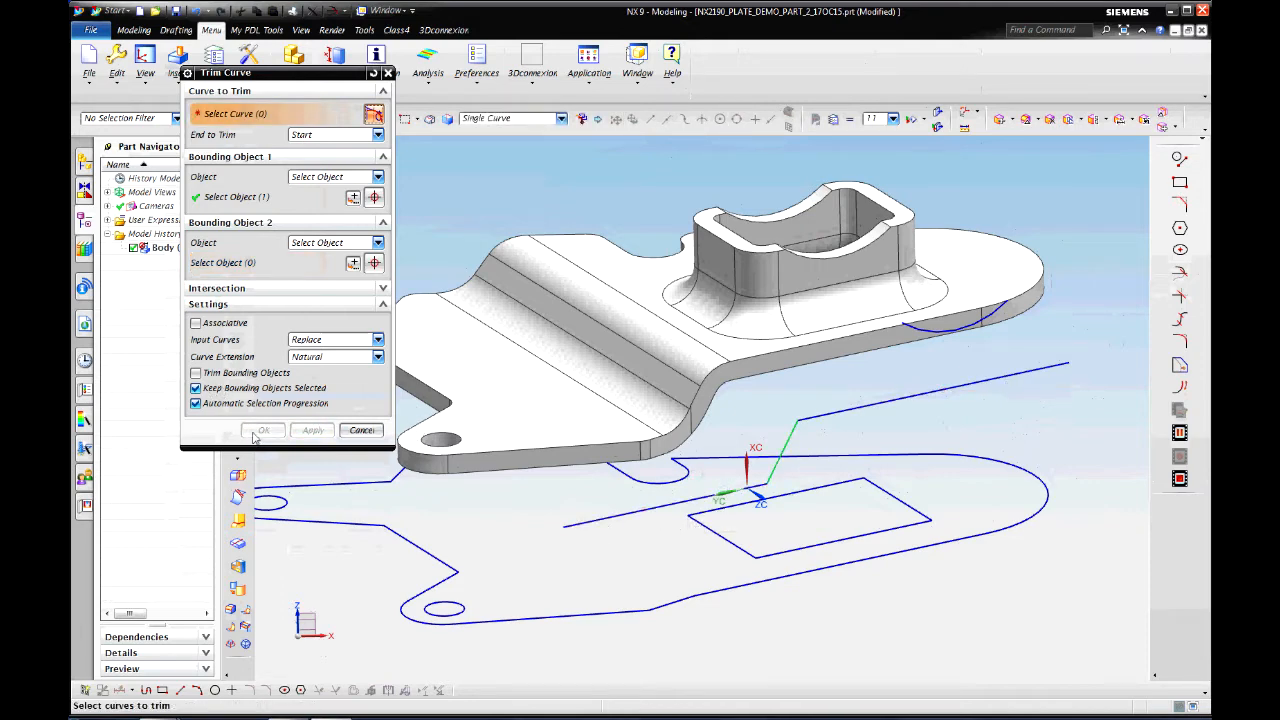
{"action": "left_click", "coordinate": [363, 432]}
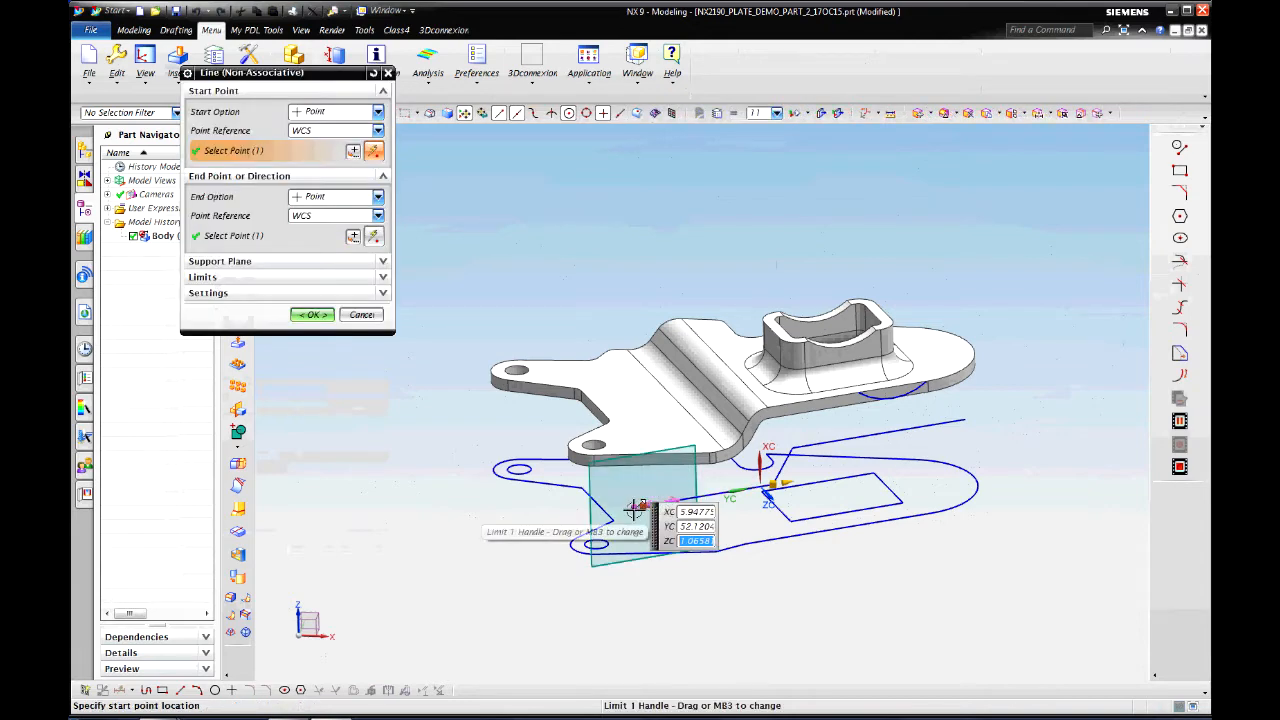
Step: Extend one line's start limit to -50 and the long line's end limit to 108
{"action": "left_click_drag", "start_coordinate": [537, 528], "coordinate": [526, 530]}
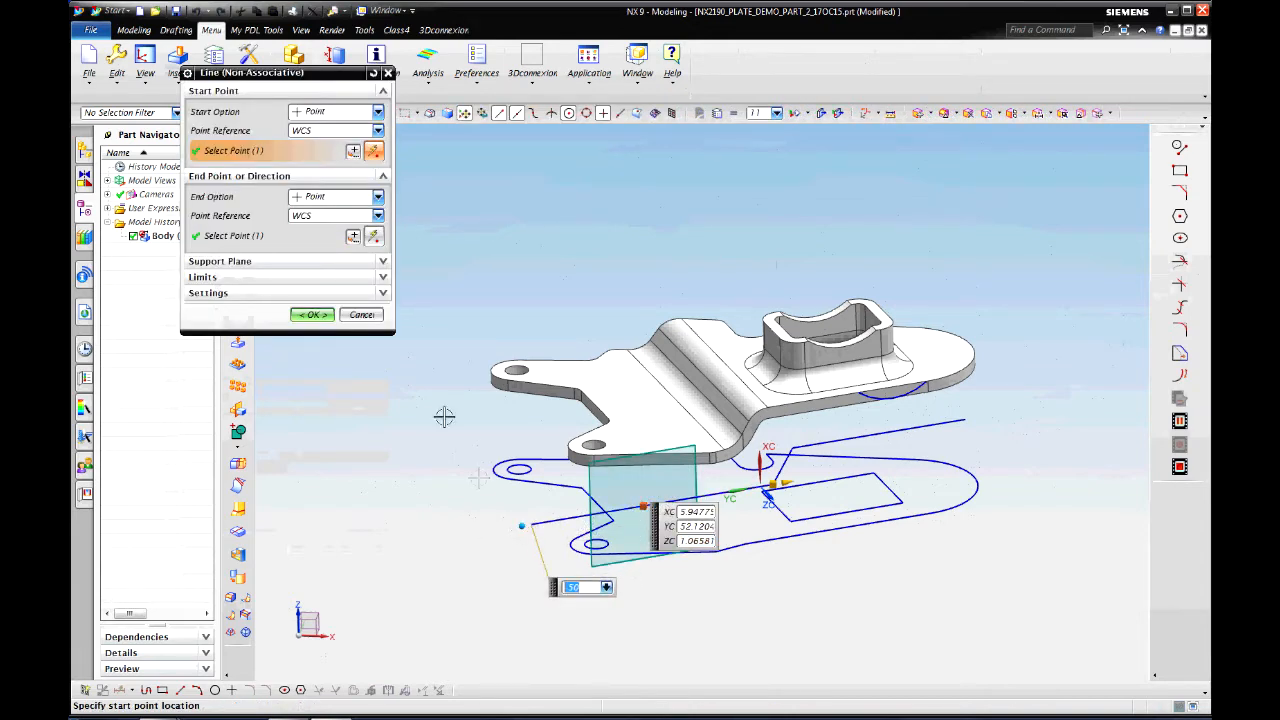
{"action": "left_click", "coordinate": [313, 316]}
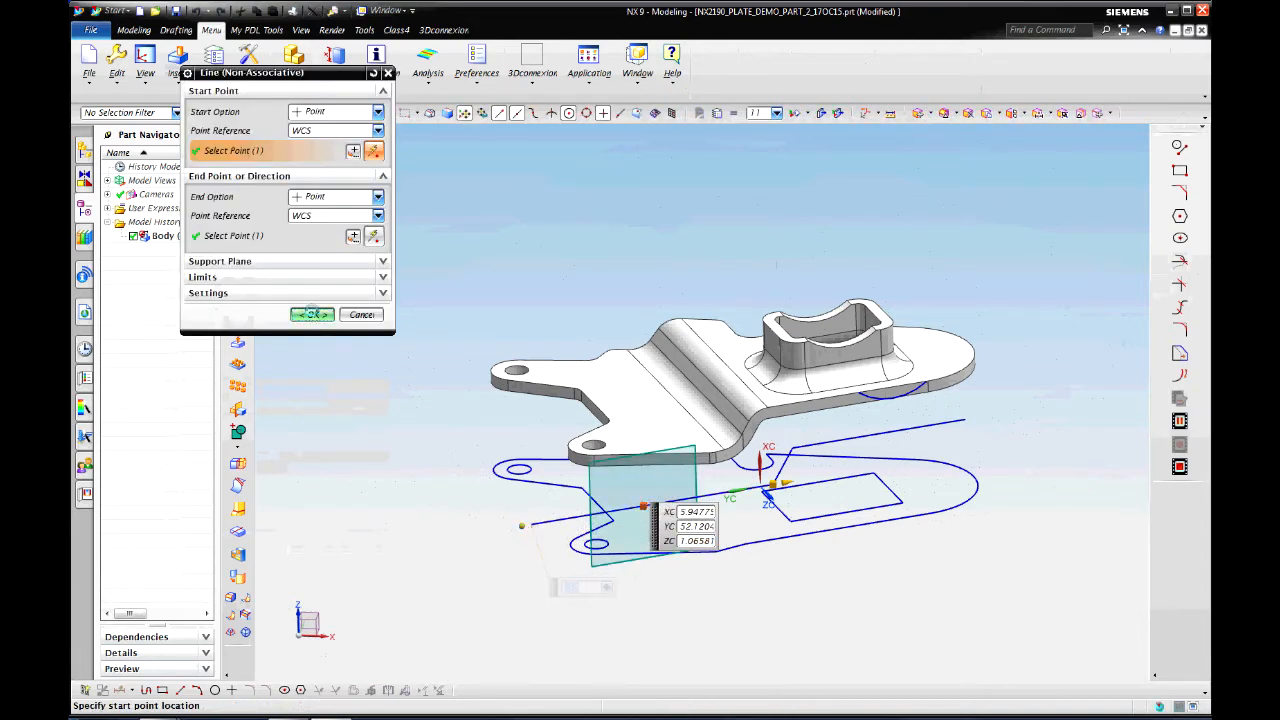
{"action": "double_click", "coordinate": [944, 420]}
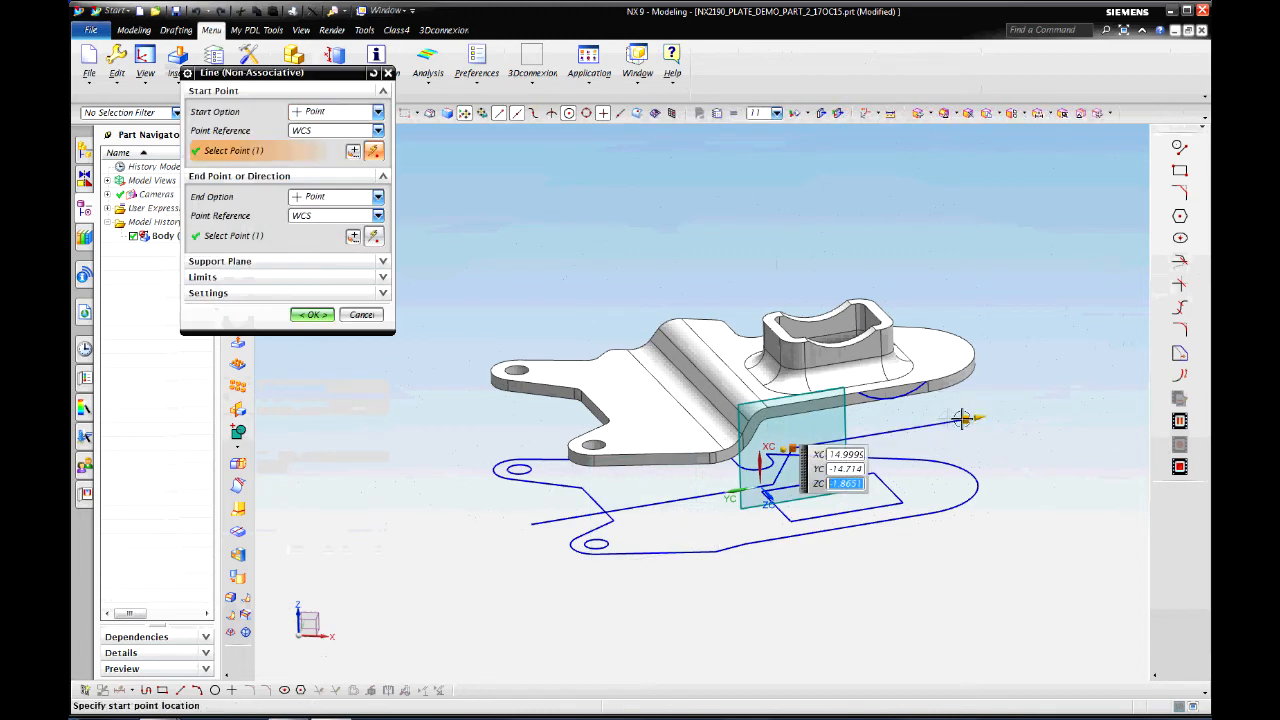
{"action": "left_click_drag", "start_coordinate": [1035, 405], "coordinate": [1041, 406]}
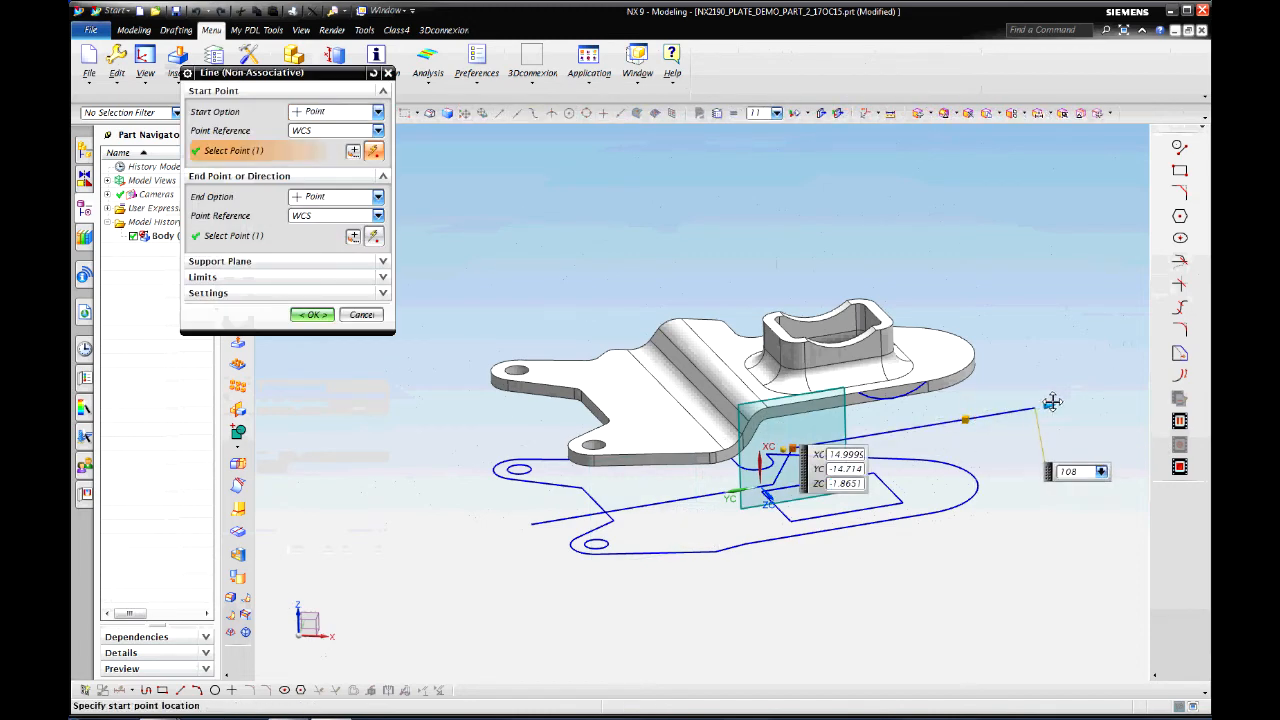
{"action": "left_click", "coordinate": [313, 316]}
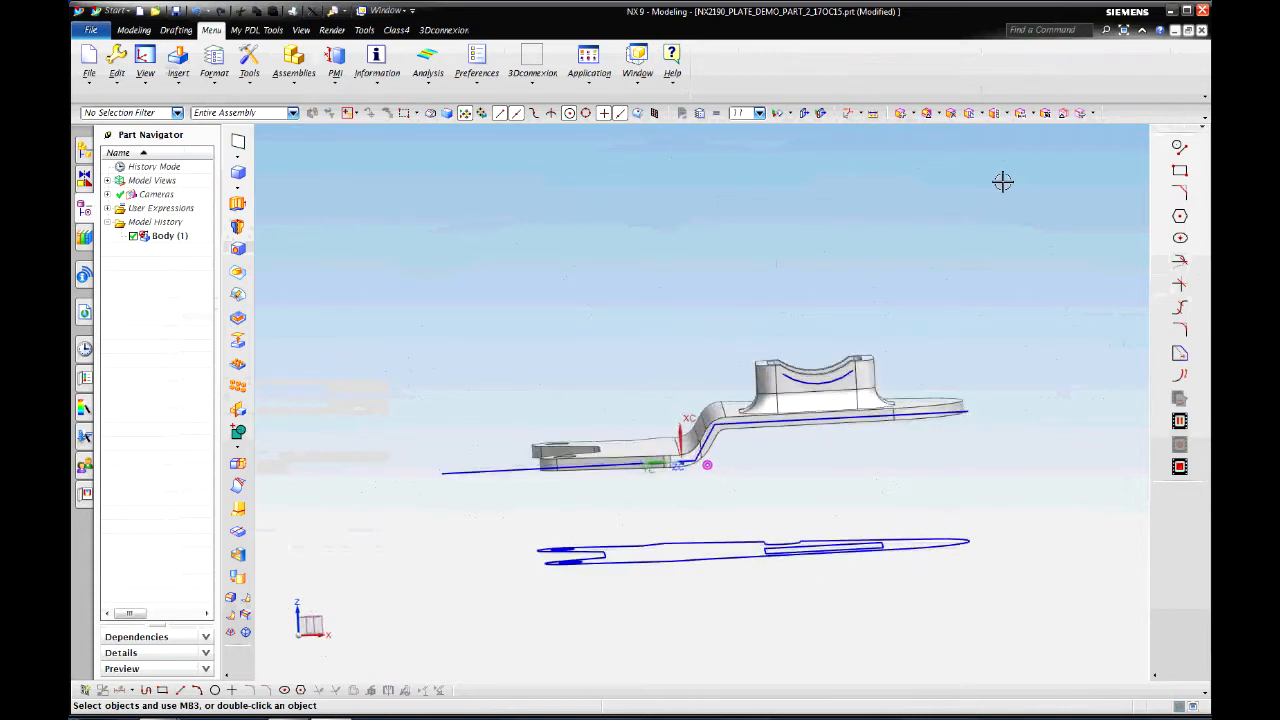
Step: In Layer Settings, hide layer 6 with the solid body and make layer 1 the work layer
{"action": "left_click", "coordinate": [216, 76]}
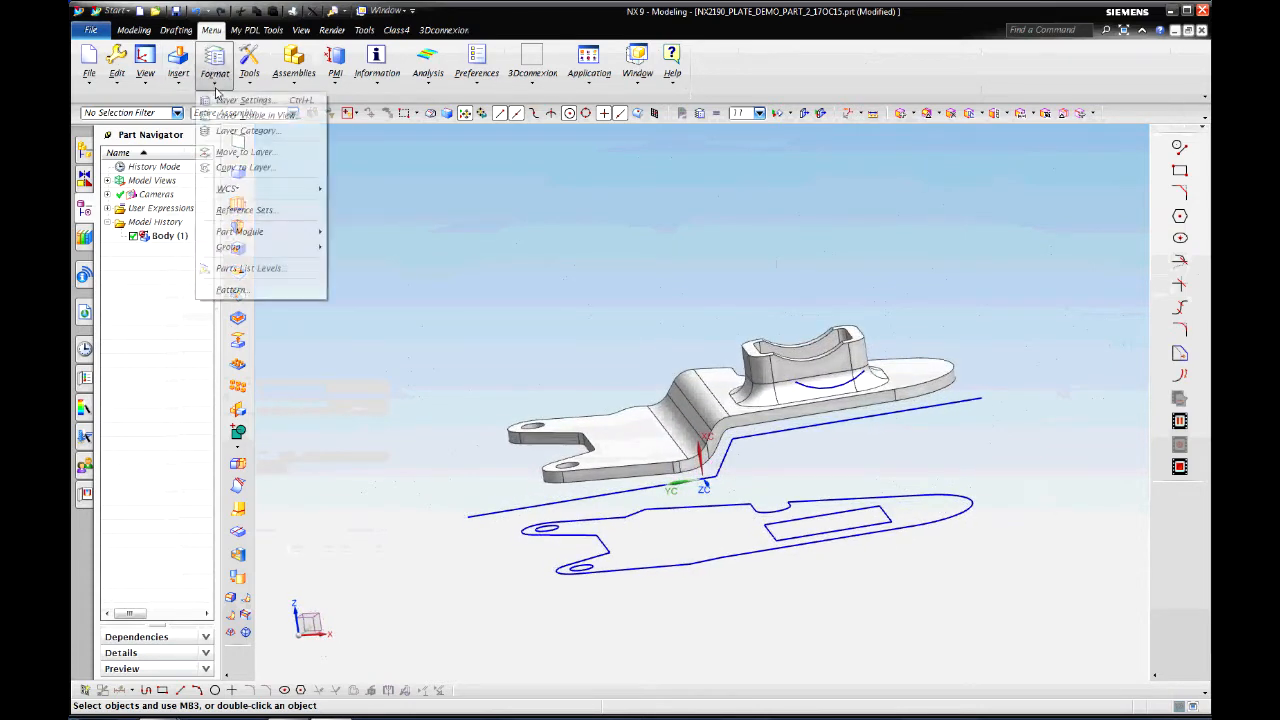
{"action": "left_click", "coordinate": [255, 100]}
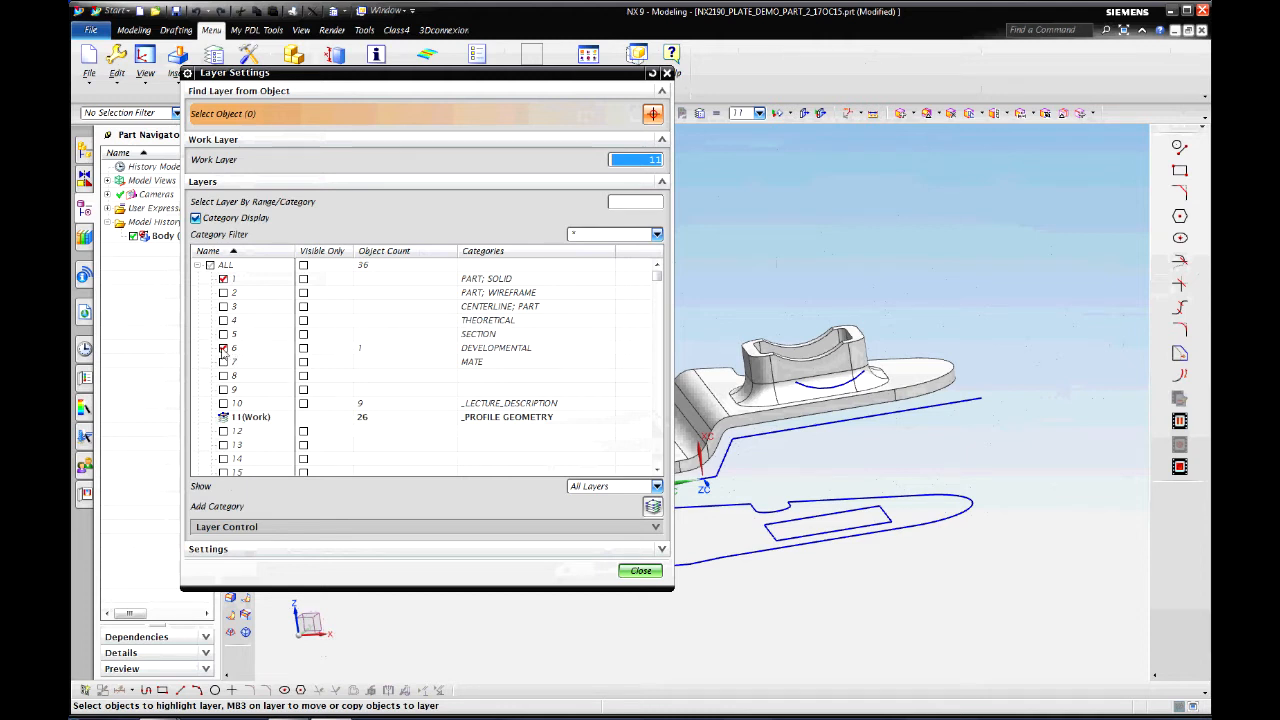
{"action": "left_click", "coordinate": [223, 348]}
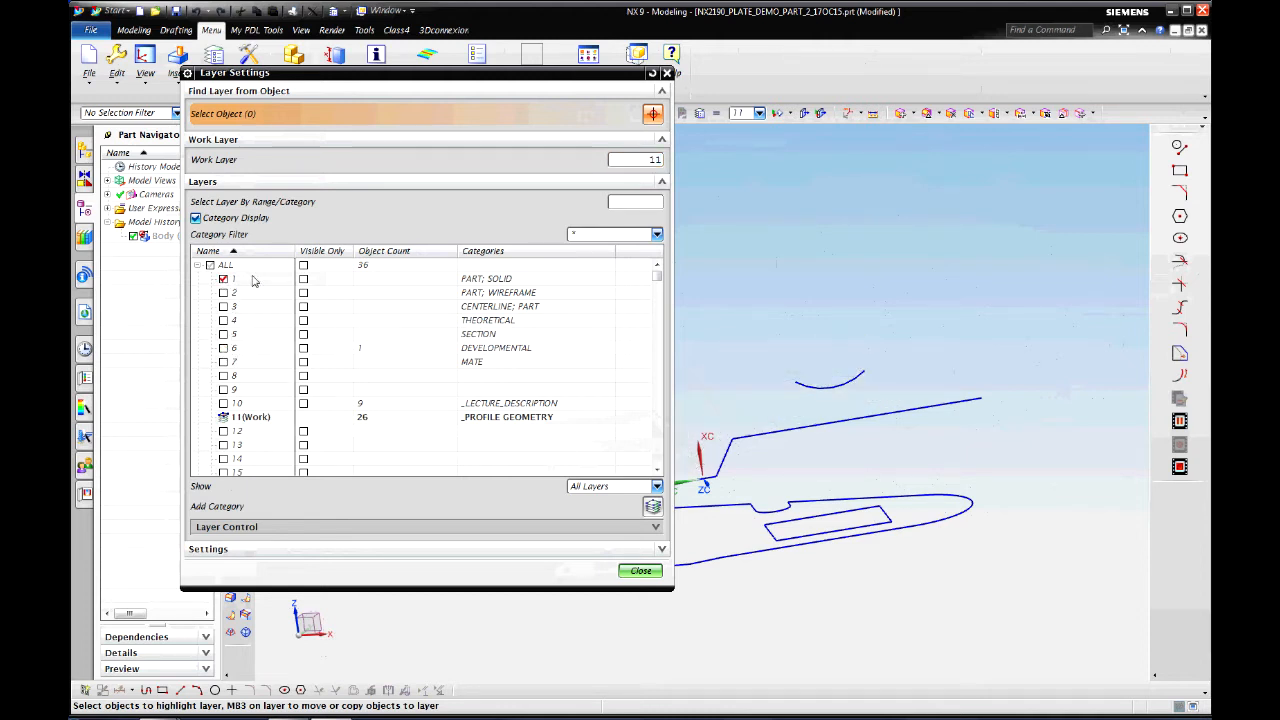
{"action": "double_click", "coordinate": [253, 281]}
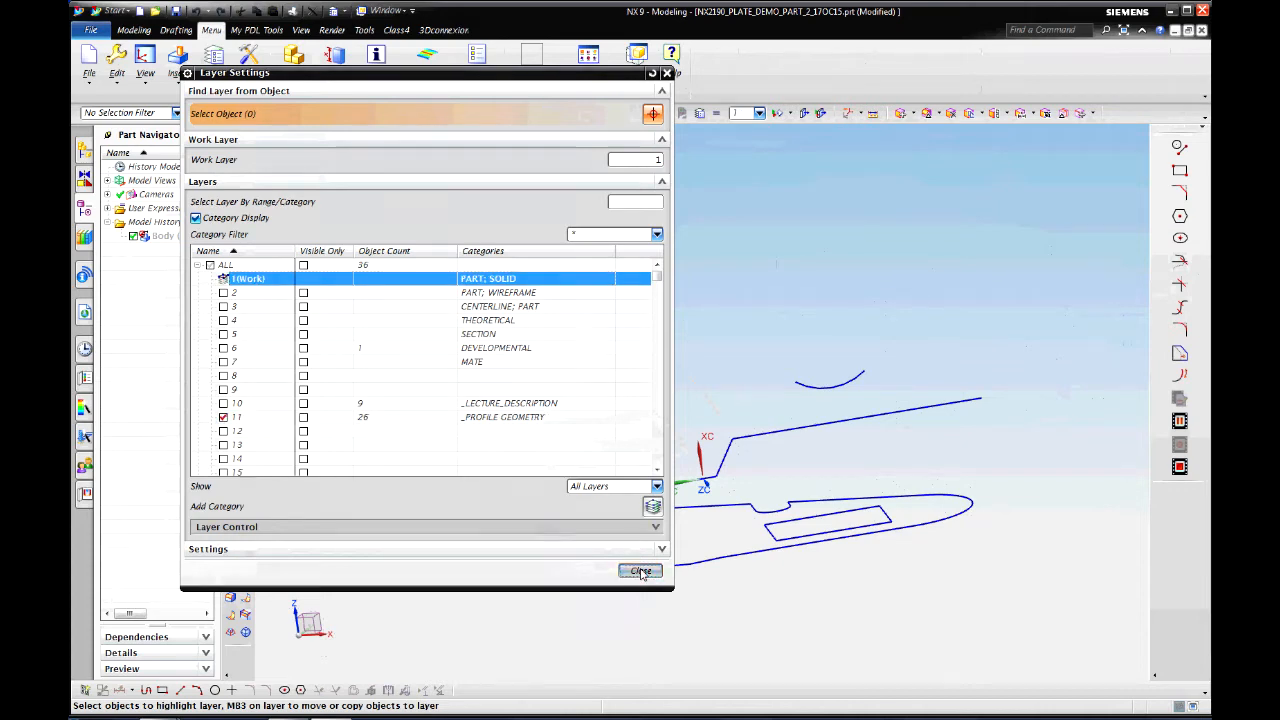
{"action": "left_click", "coordinate": [641, 571]}
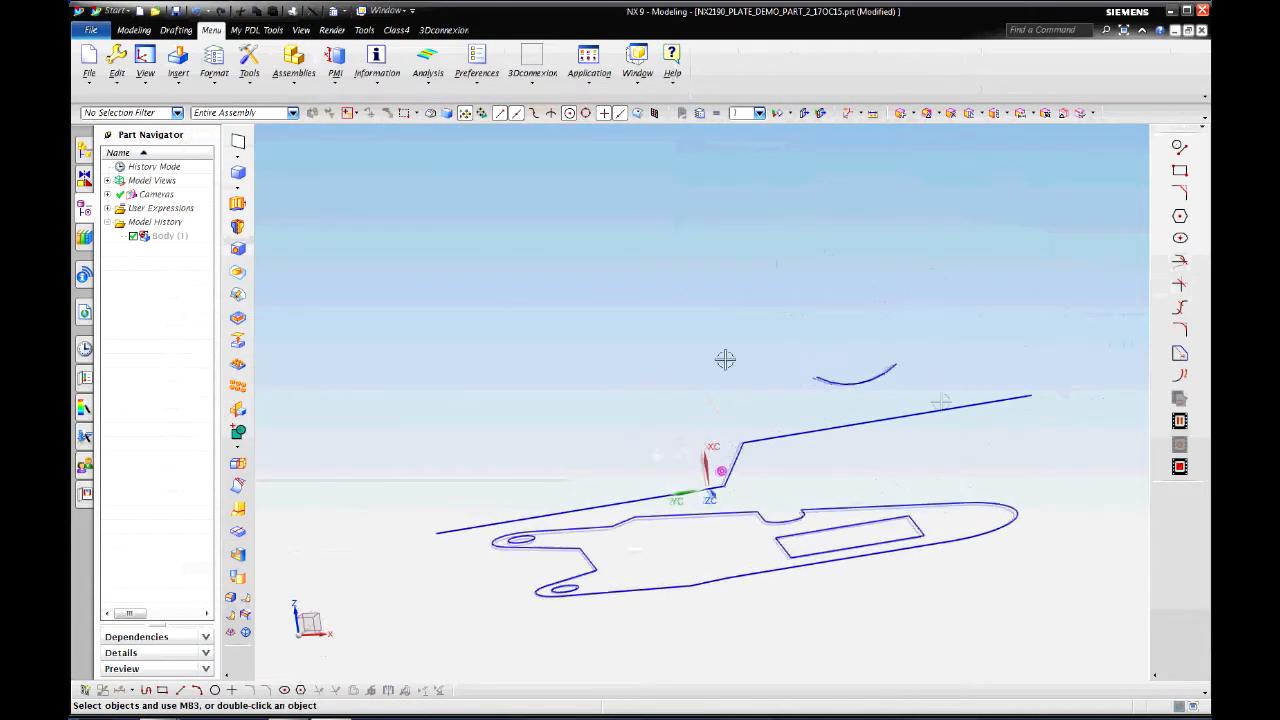
{"action": "left_click", "coordinate": [238, 205]}
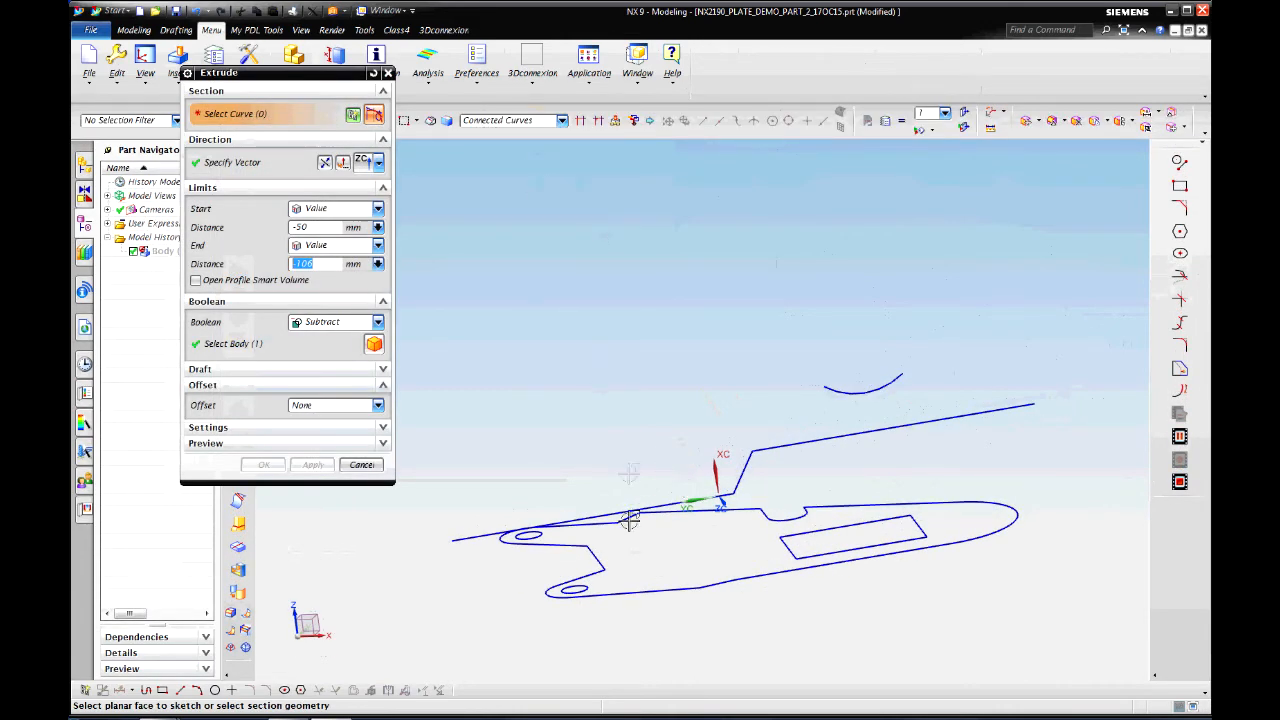
{"action": "left_click", "coordinate": [605, 562]}
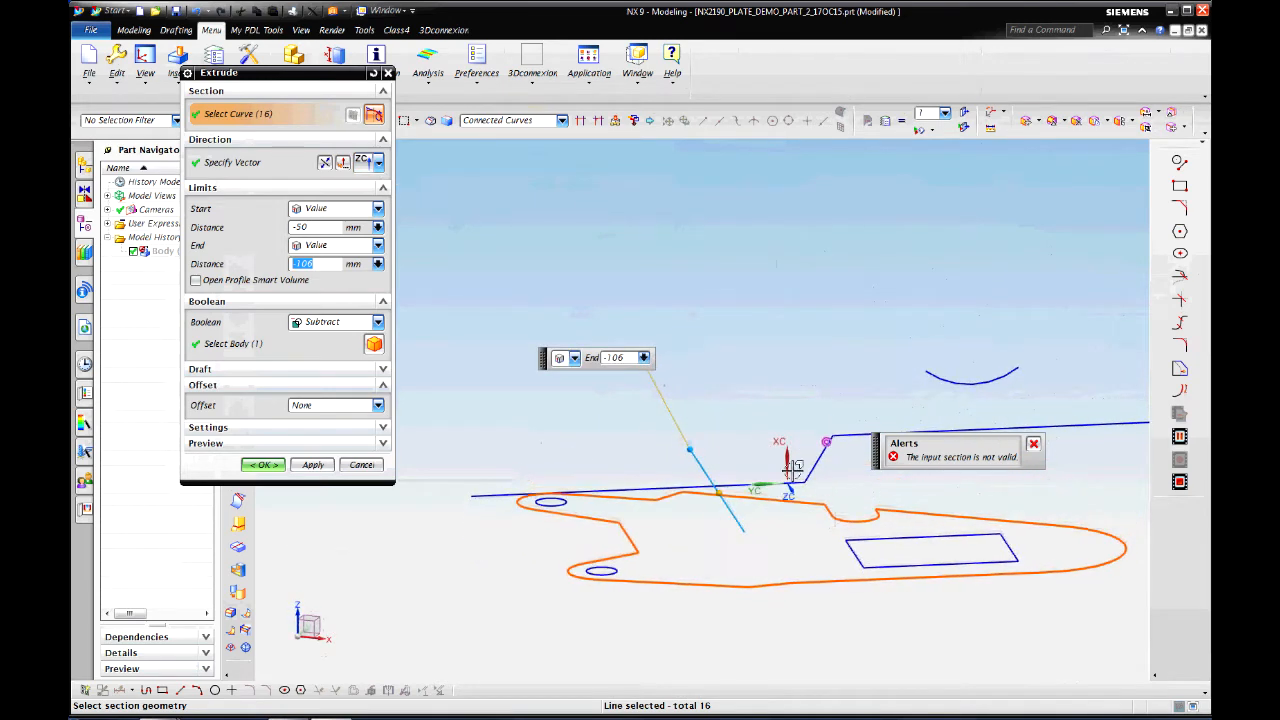
{"action": "left_click", "coordinate": [377, 163]}
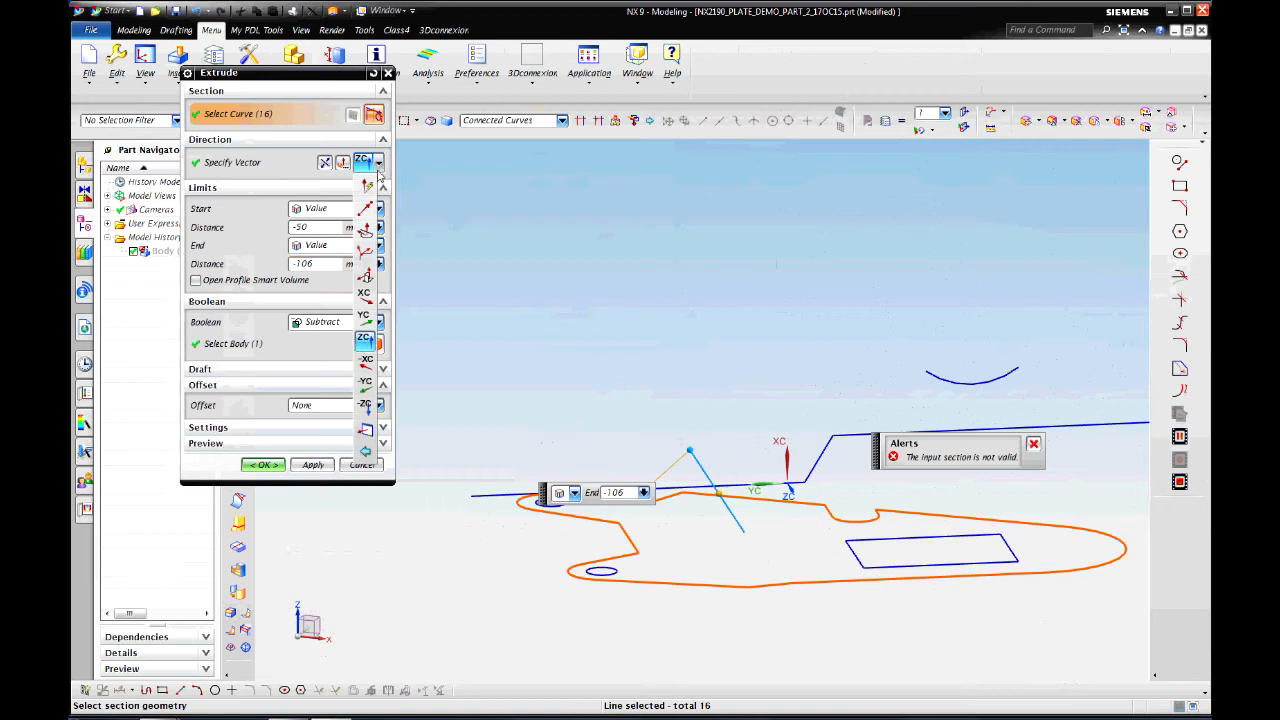
{"action": "left_click", "coordinate": [365, 296]}
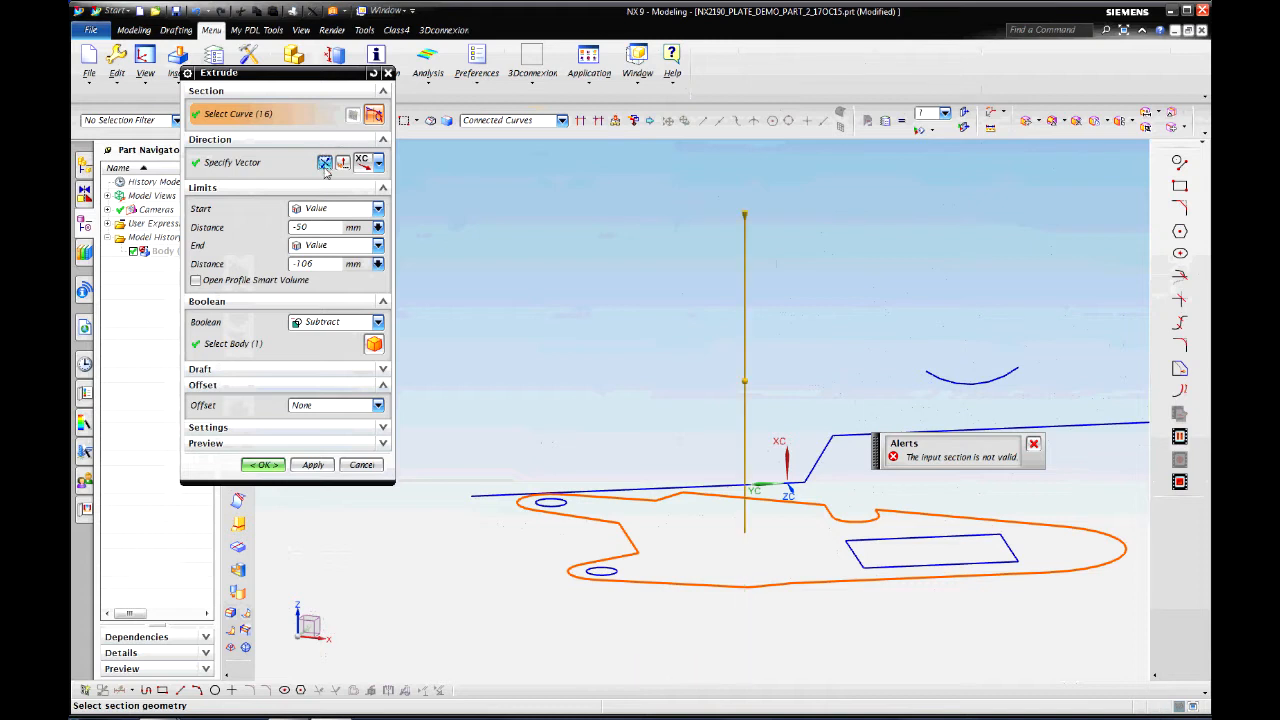
{"action": "left_click", "coordinate": [378, 322]}
{"action": "left_click", "coordinate": [324, 346]}
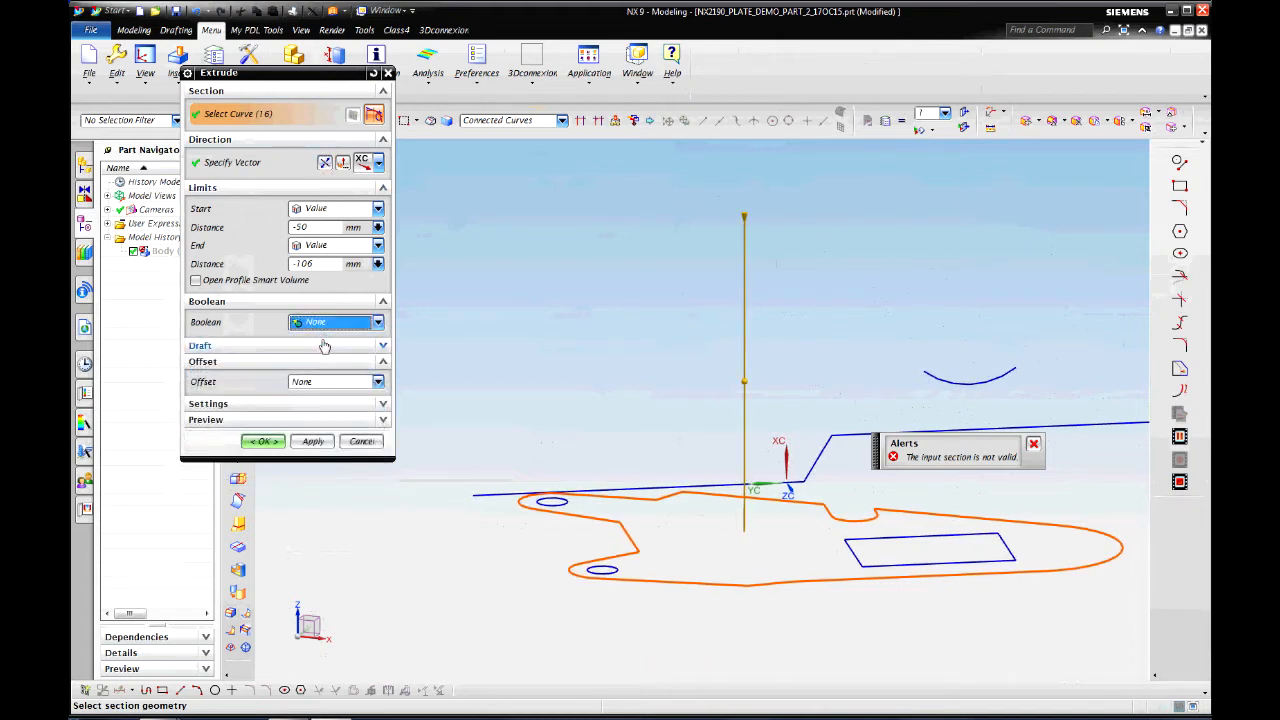
{"action": "scroll", "coordinate": [524, 399], "scroll_direction": "down", "scroll_amount": 3}
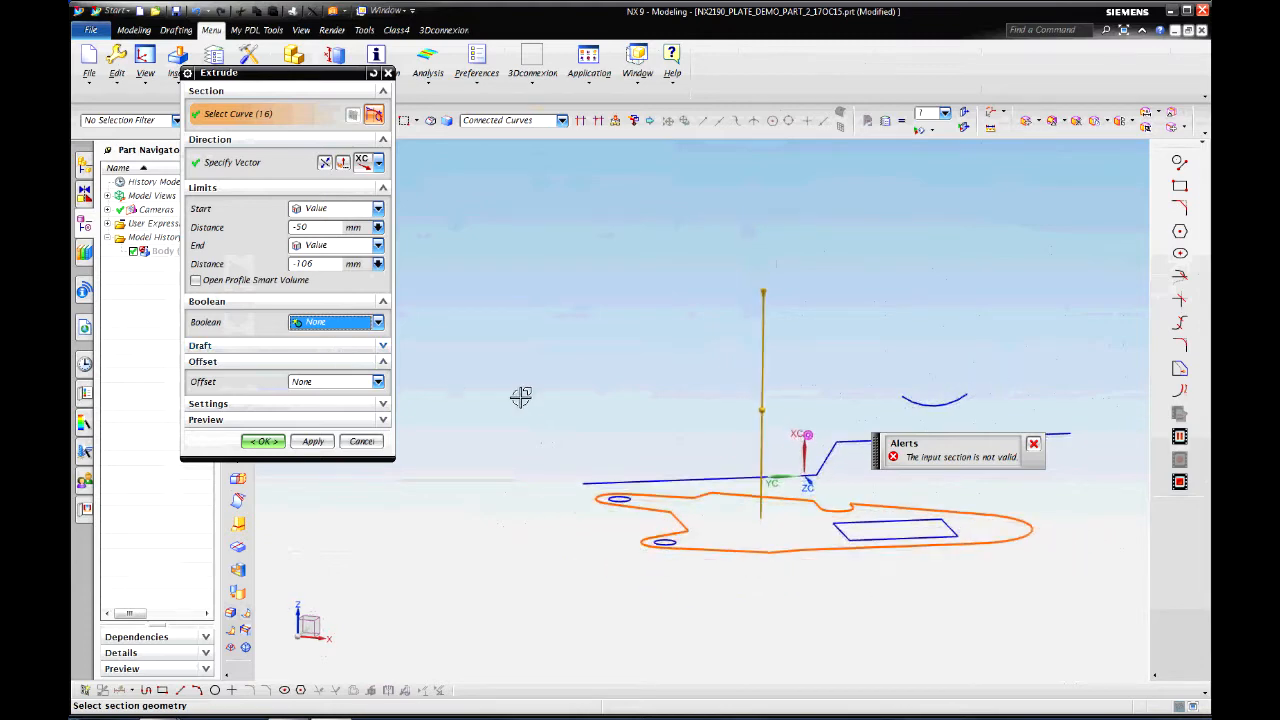
{"action": "scroll", "coordinate": [520, 397], "scroll_direction": "down", "scroll_amount": 2}
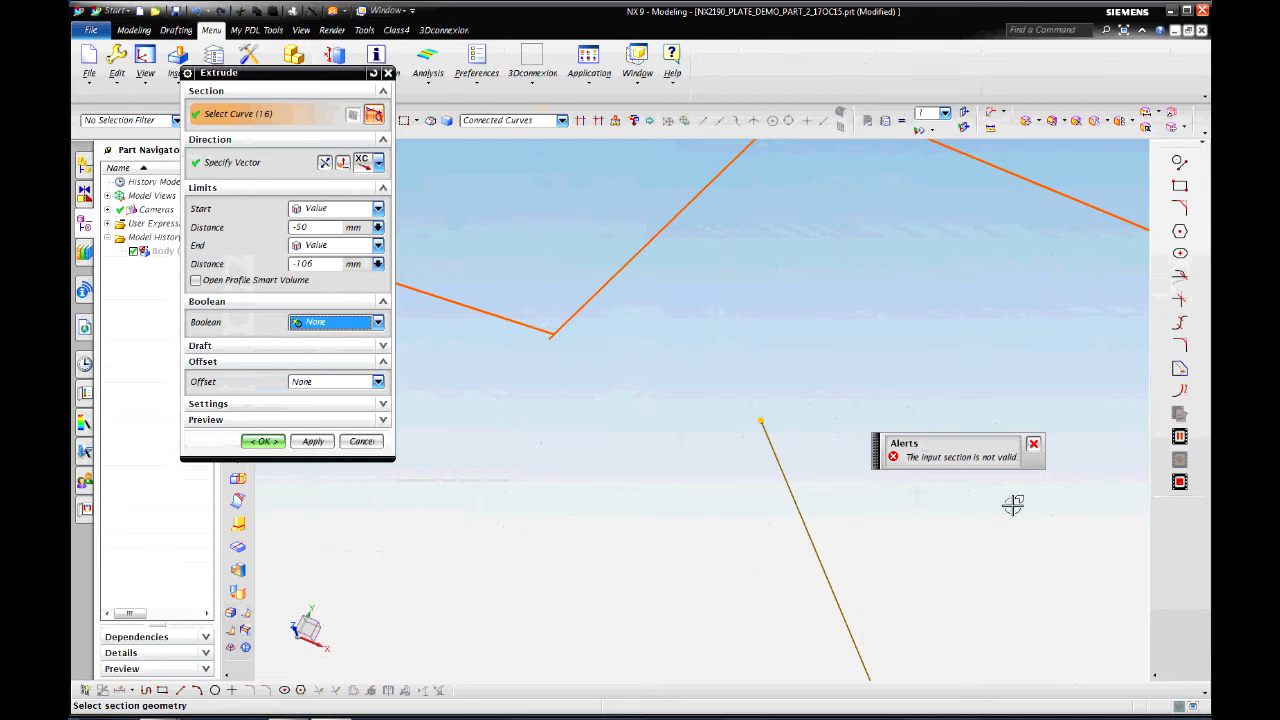
{"action": "left_click", "coordinate": [1034, 444]}
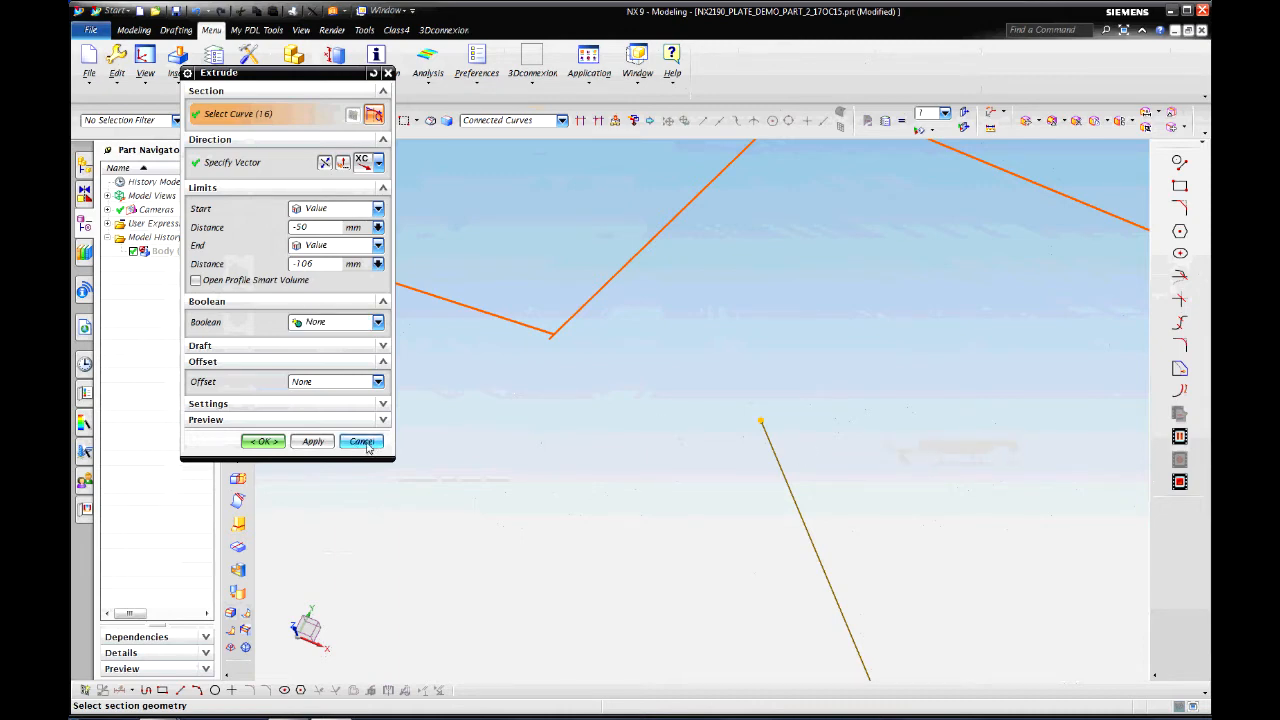
{"action": "left_click", "coordinate": [367, 444]}
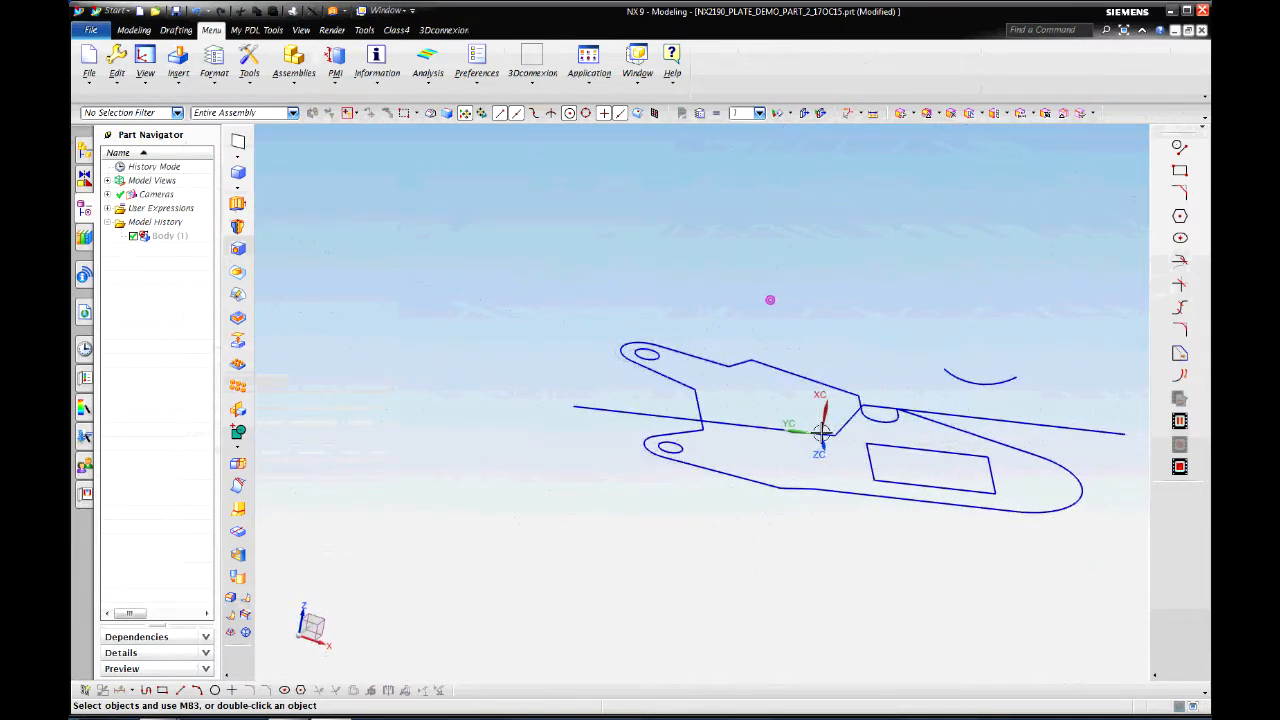
Step: Orient the WCS so its X and Y axes follow two profile edges
{"action": "left_click", "coordinate": [214, 62]}
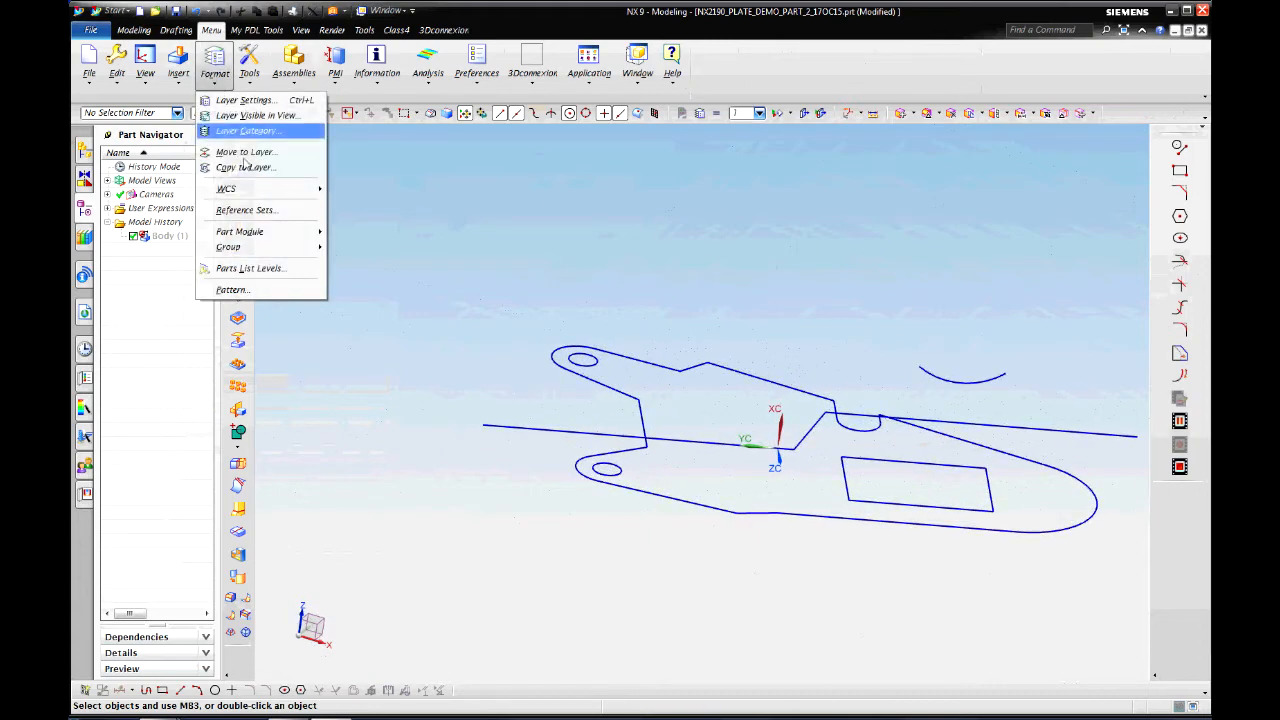
{"action": "mouse_move", "coordinate": [254, 190]}
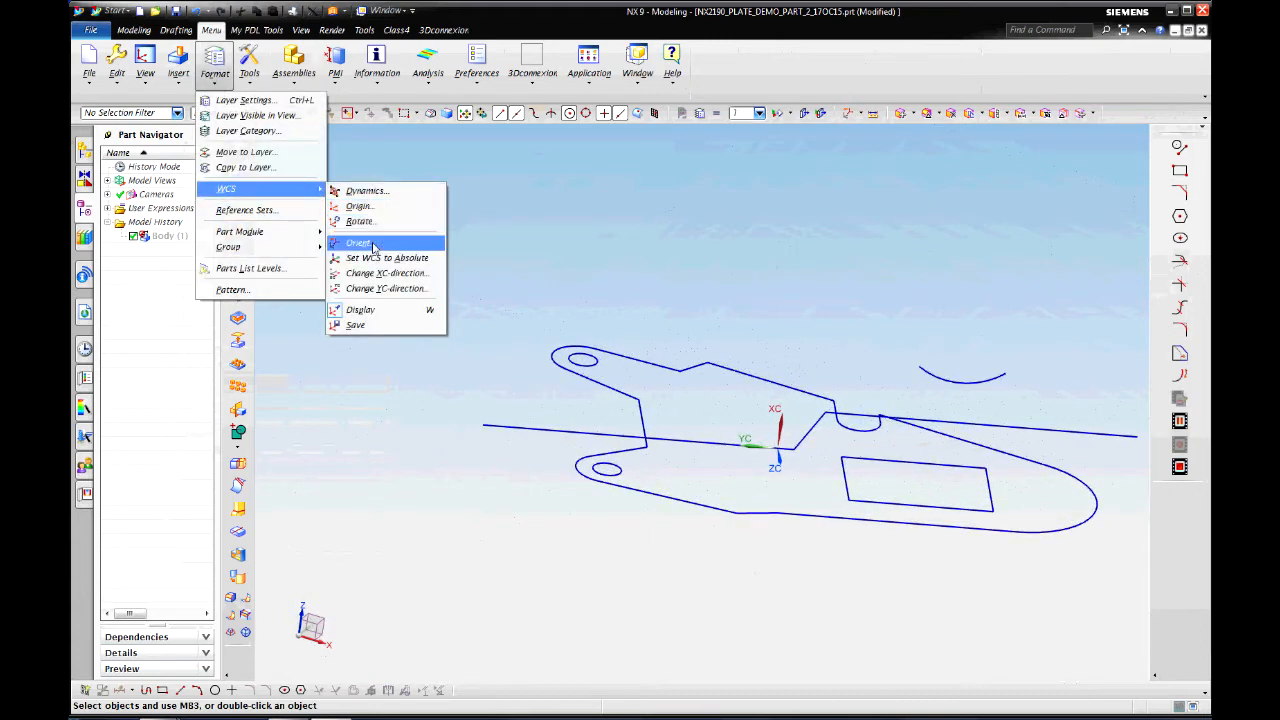
{"action": "left_click", "coordinate": [368, 244]}
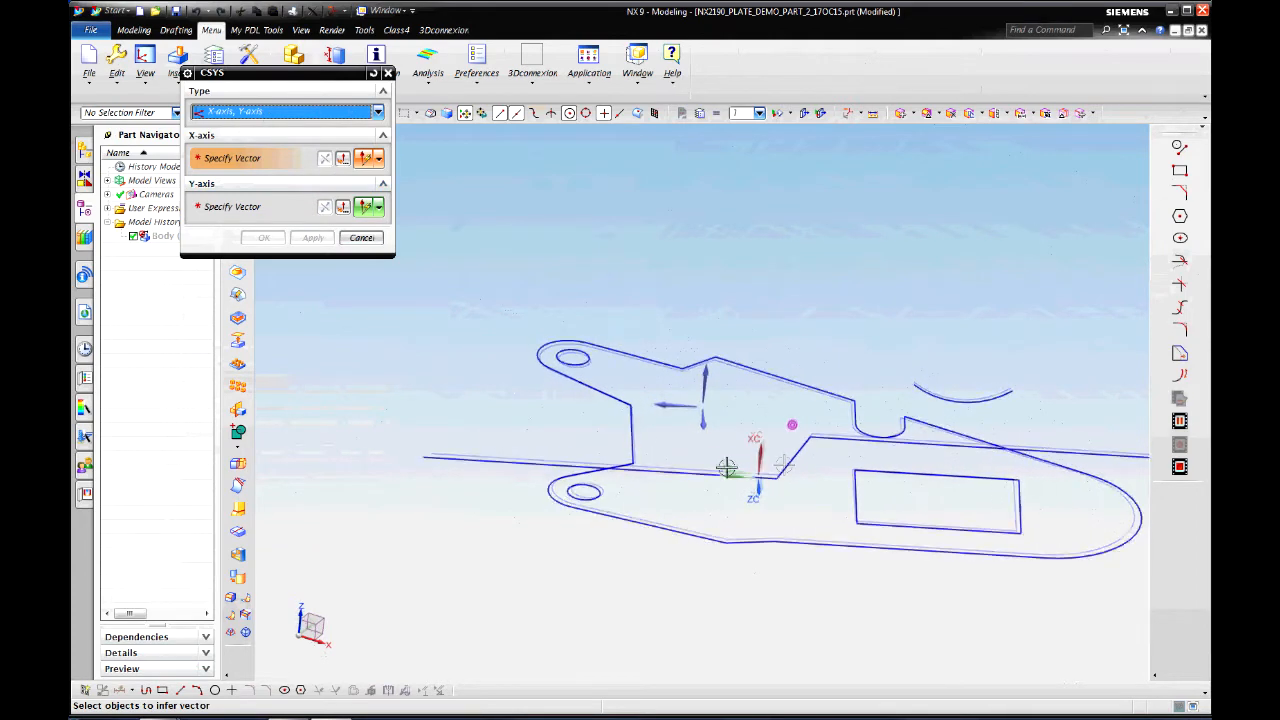
{"action": "left_click", "coordinate": [634, 414]}
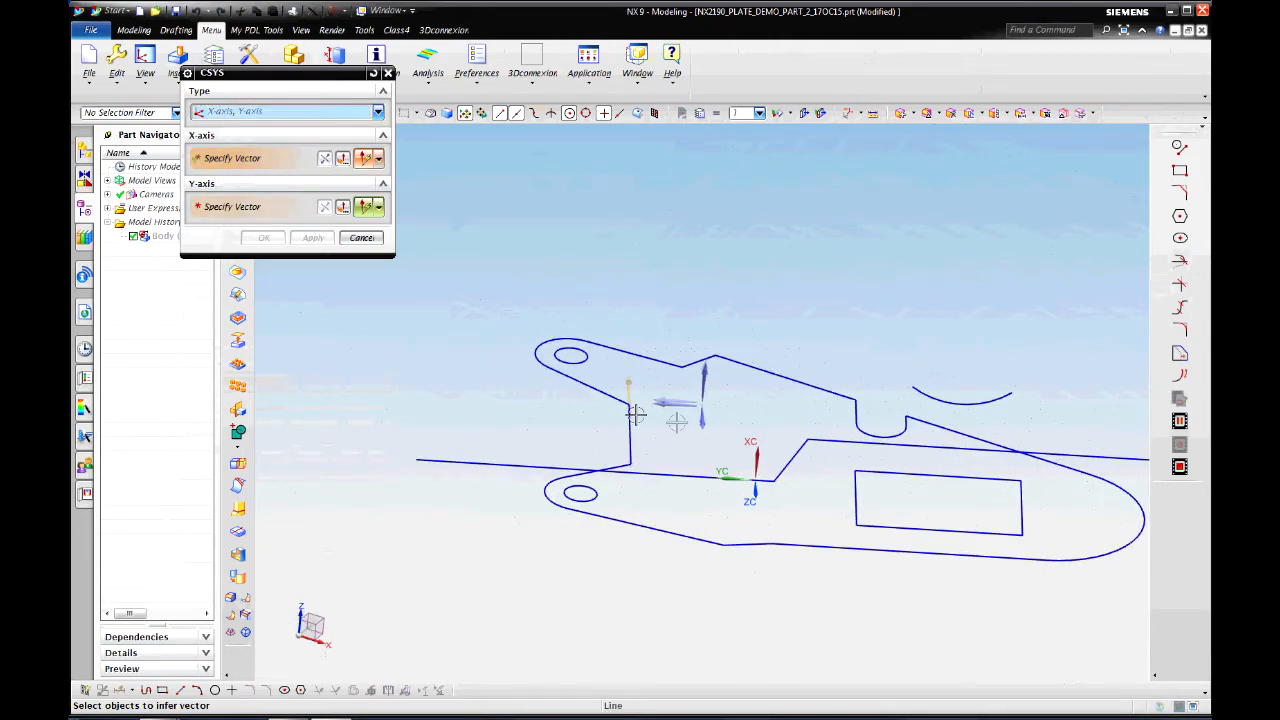
{"action": "left_click", "coordinate": [747, 358]}
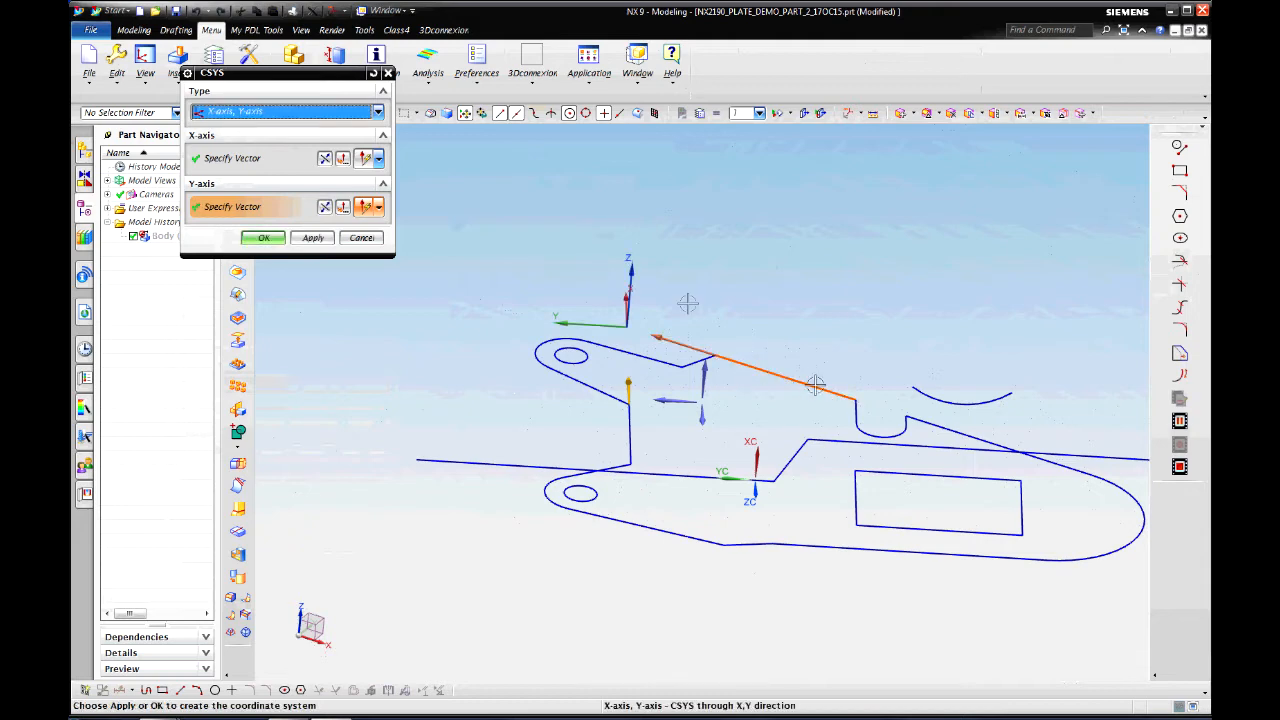
{"action": "left_click", "coordinate": [264, 238]}
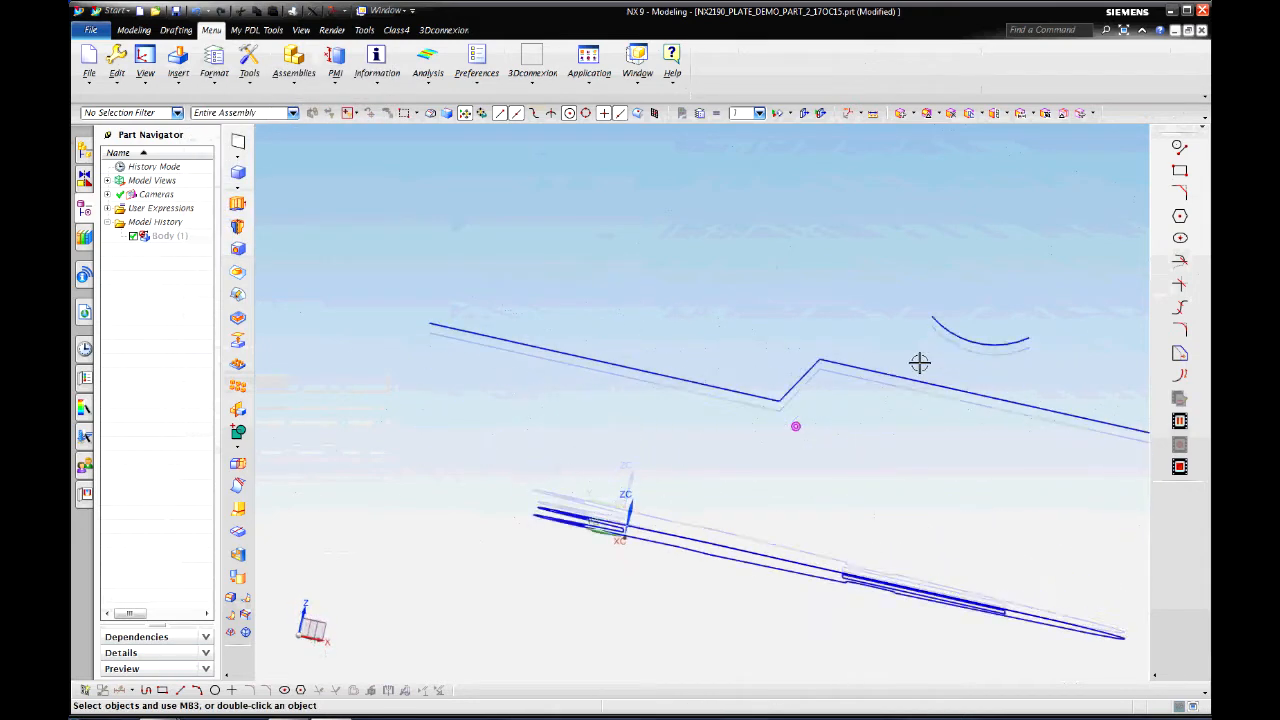
Step: View the profile straight down and start the Trim Curve tool
{"action": "middle_click_drag", "start_coordinate": [920, 361], "coordinate": [641, 575]}
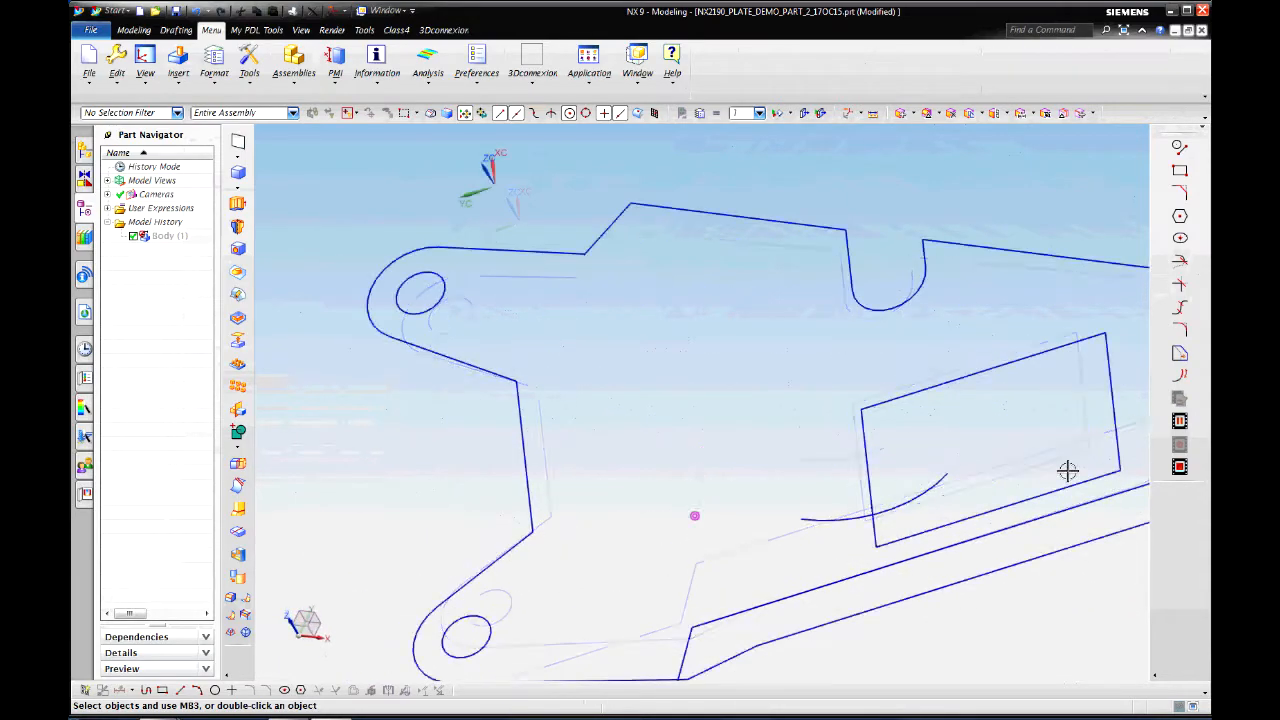
{"action": "key", "text": "F8"}
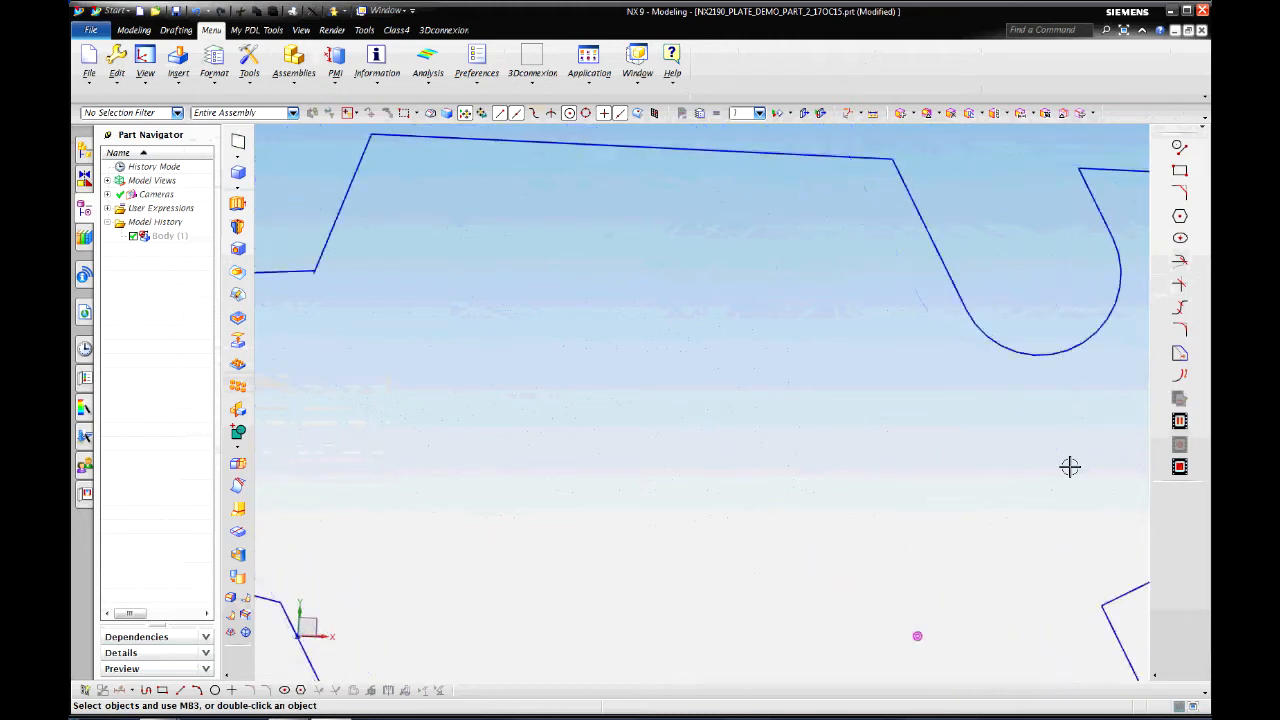
{"action": "left_click", "coordinate": [1179, 266]}
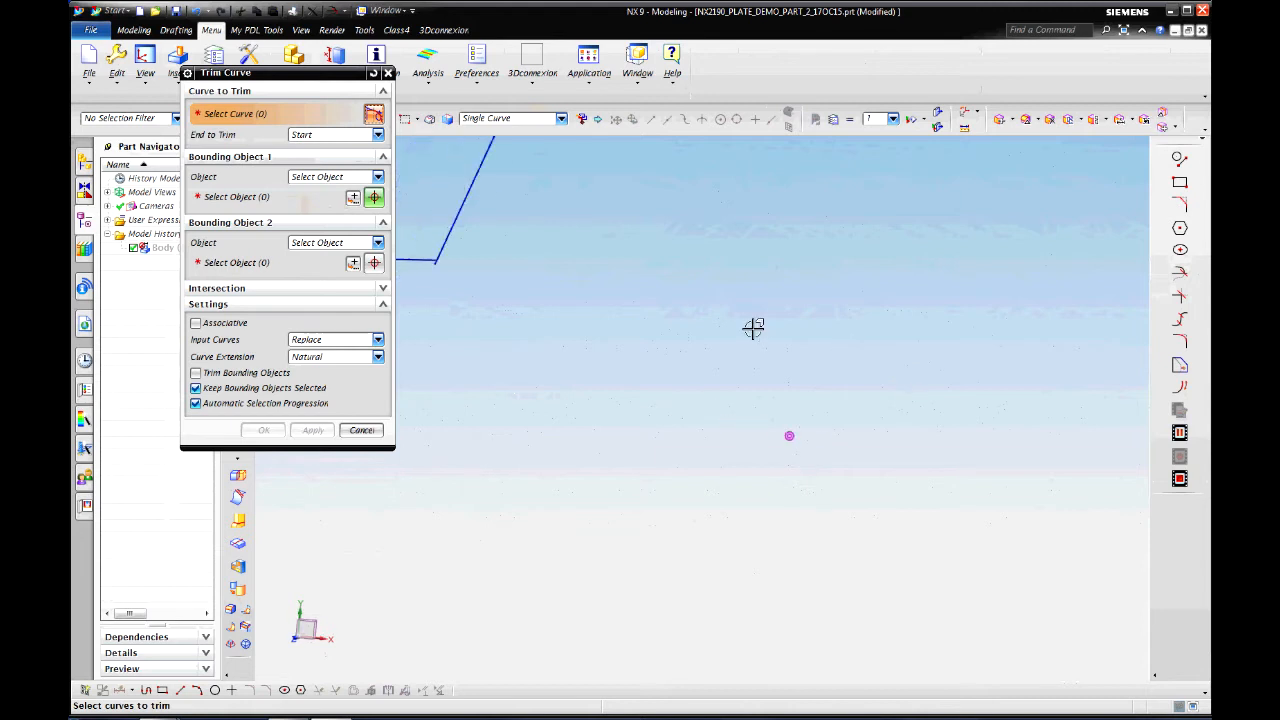
Step: Trim the horizontal profile line at its corner with the adjoining line, then fit the view
{"action": "left_click", "coordinate": [507, 227]}
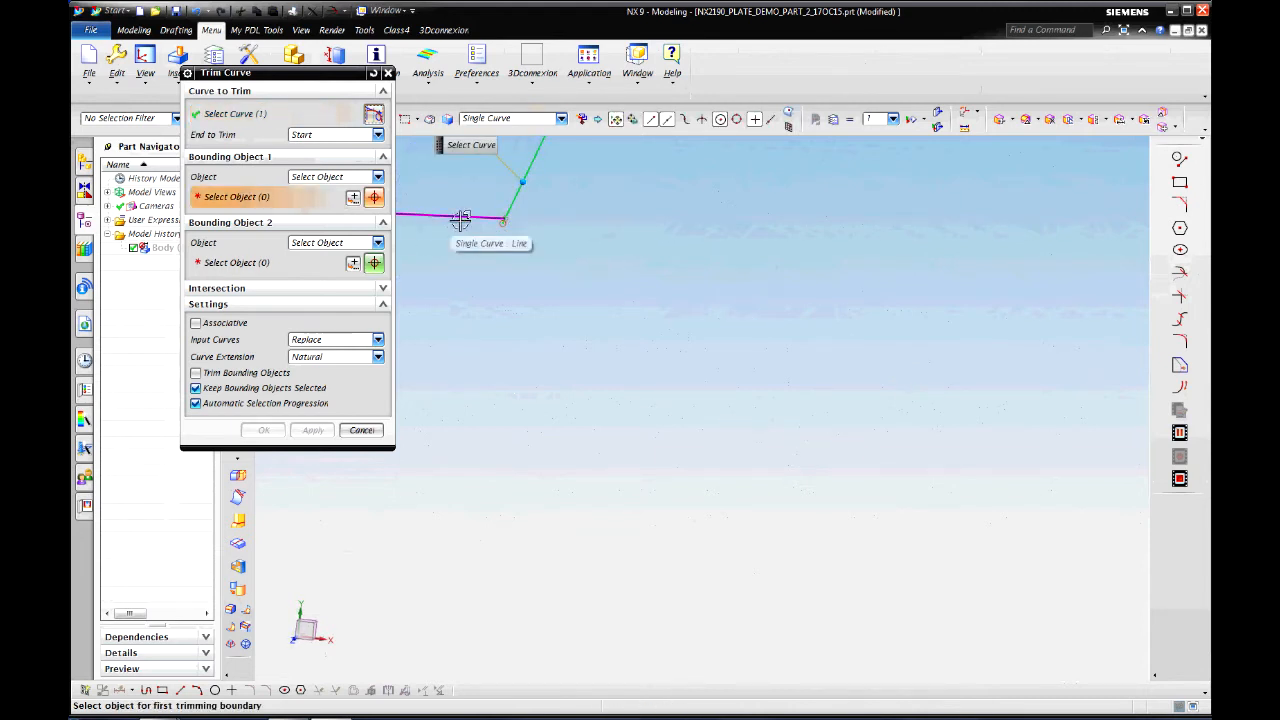
{"action": "left_click", "coordinate": [460, 218]}
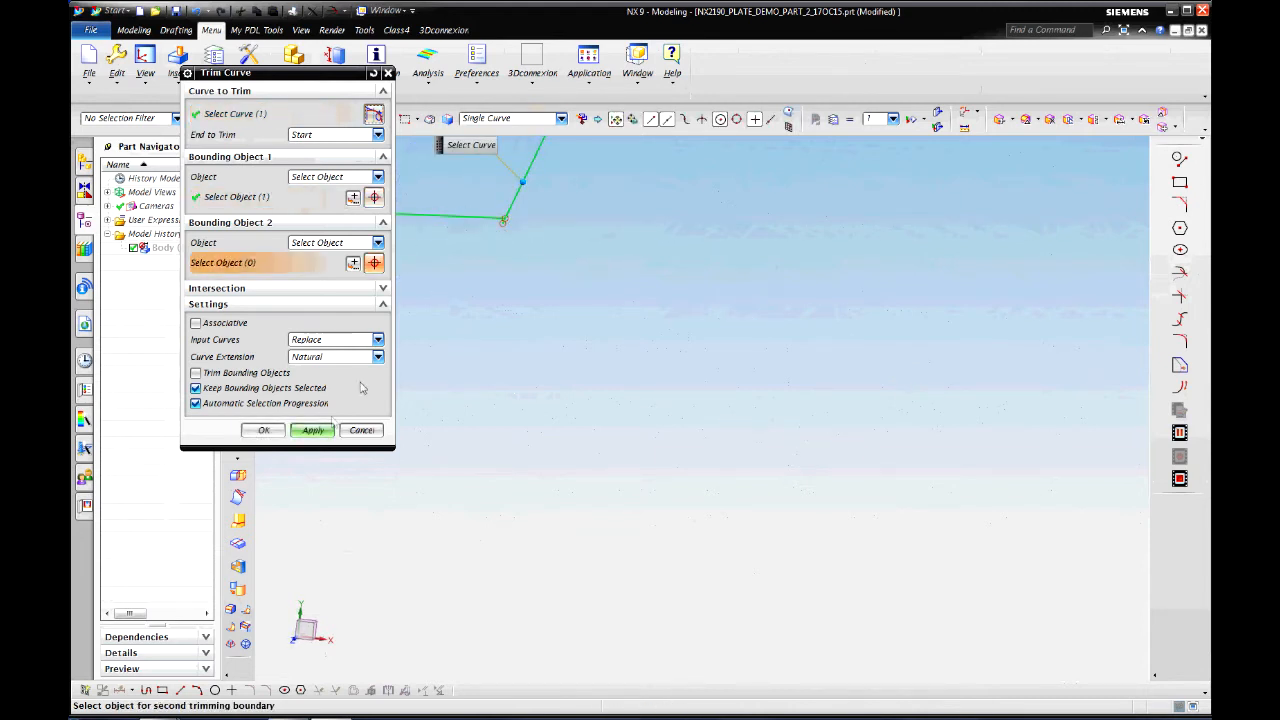
{"action": "left_click", "coordinate": [262, 431]}
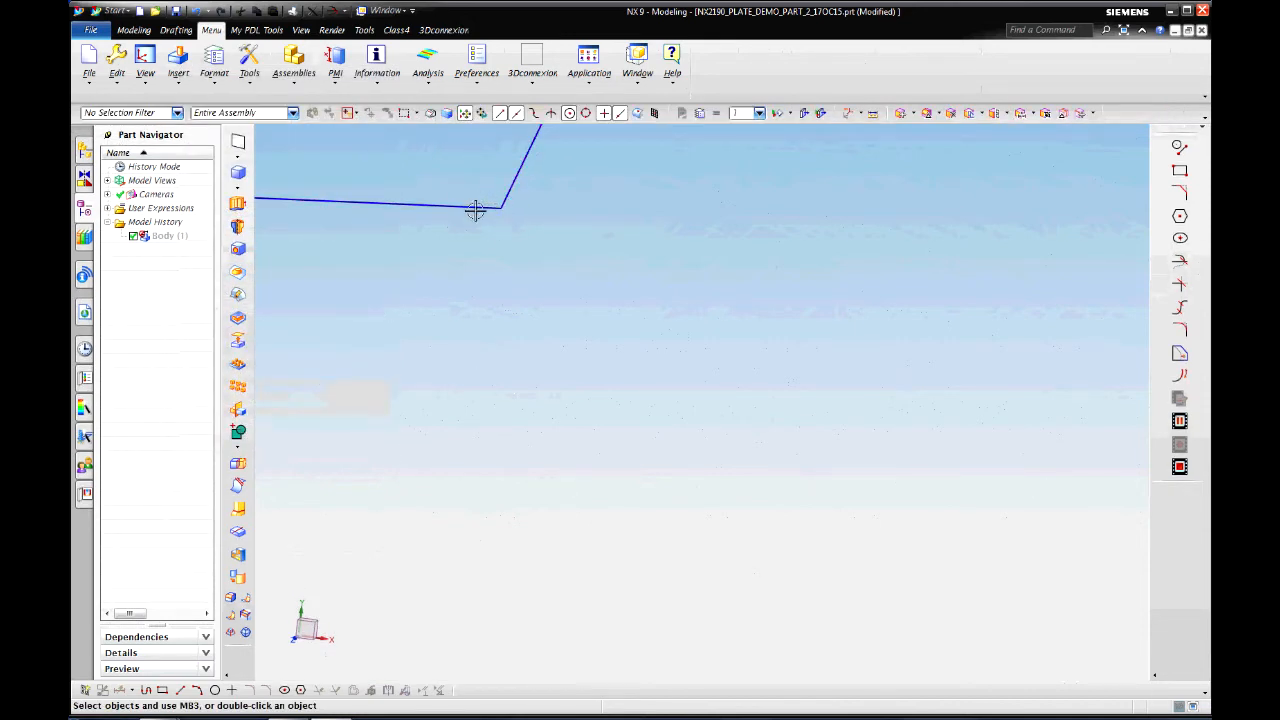
{"action": "right_click", "coordinate": [704, 305]}
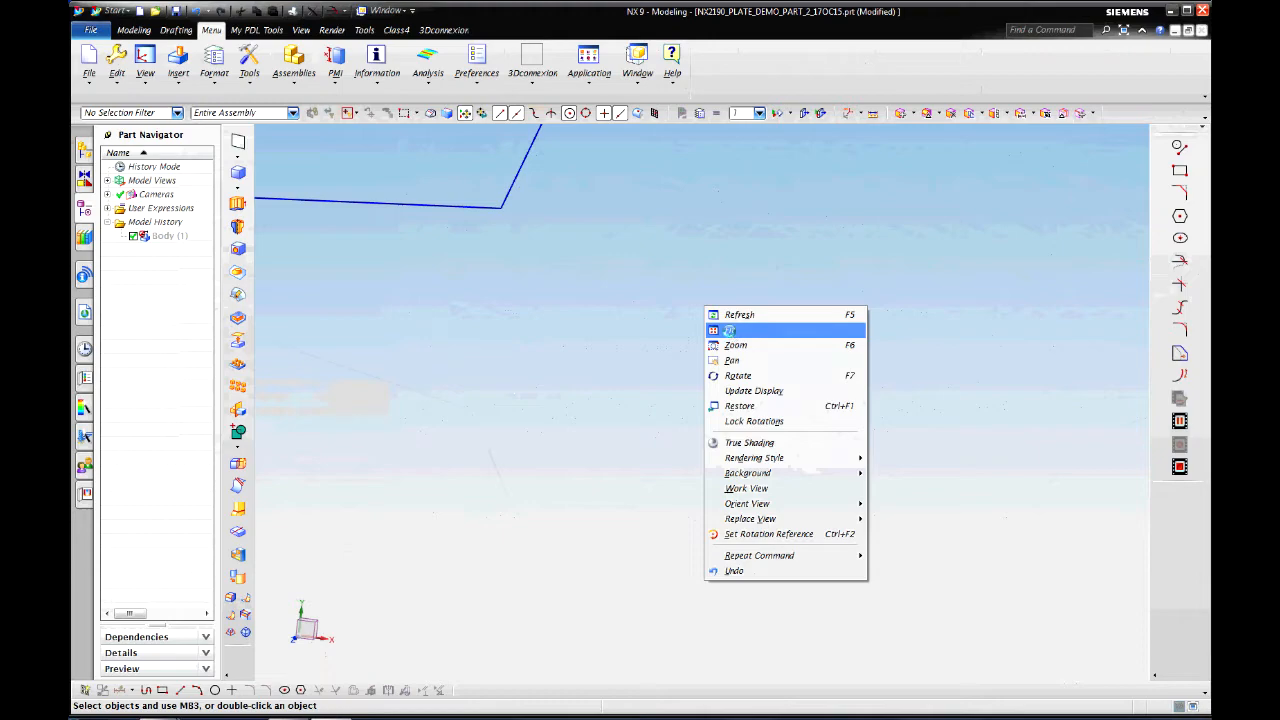
{"action": "left_click", "coordinate": [729, 331]}
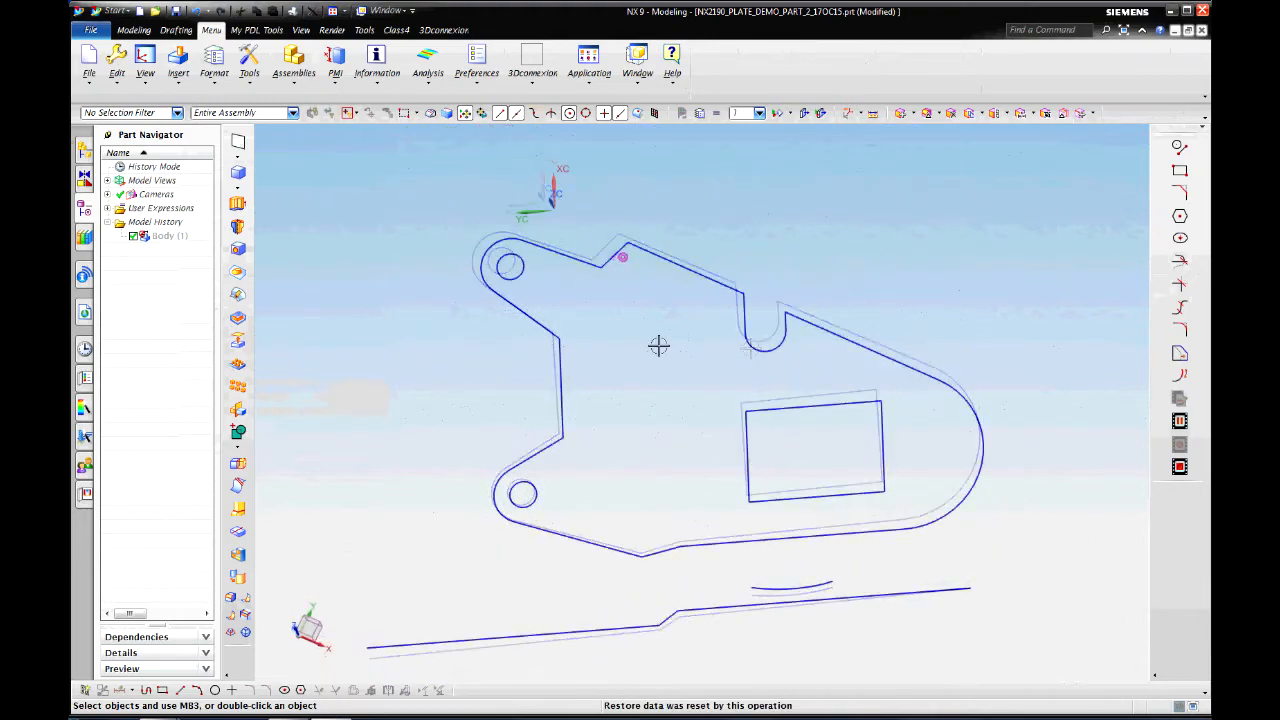
{"action": "left_click", "coordinate": [238, 203]}
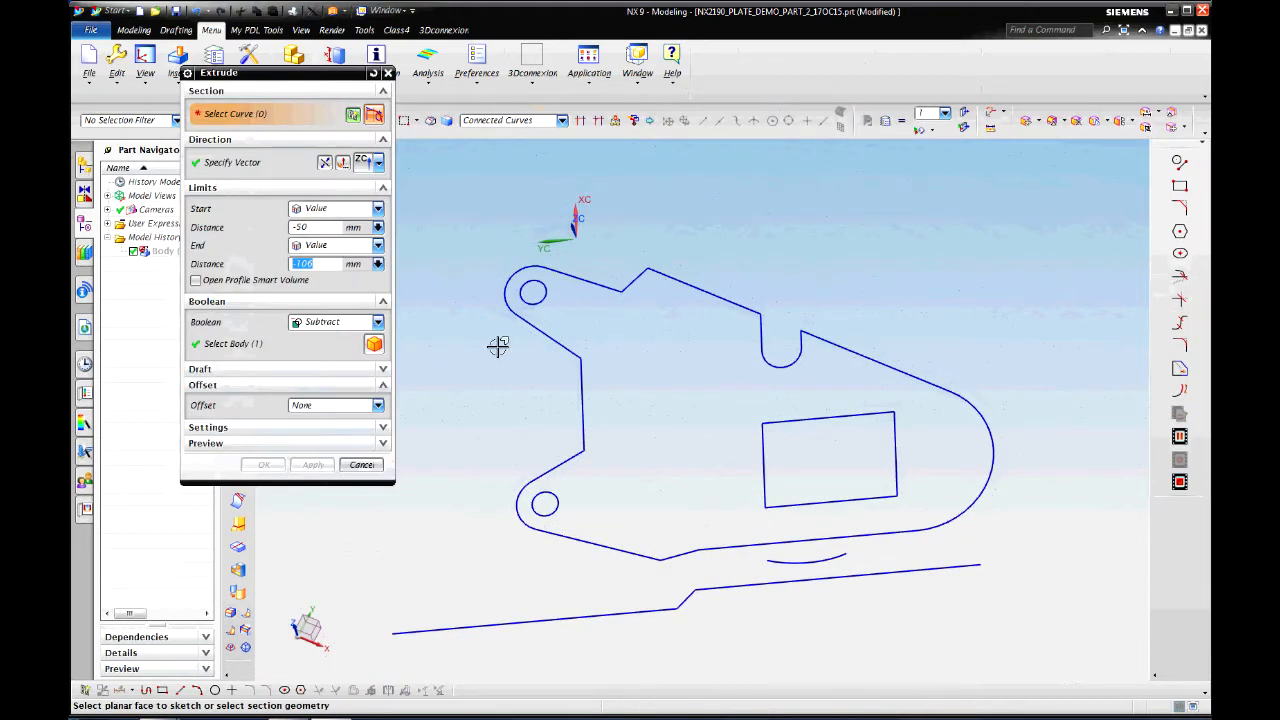
Step: Extrude the connected profile in reverse from -24 to -74 mm with Boolean None
{"action": "left_click", "coordinate": [680, 283]}
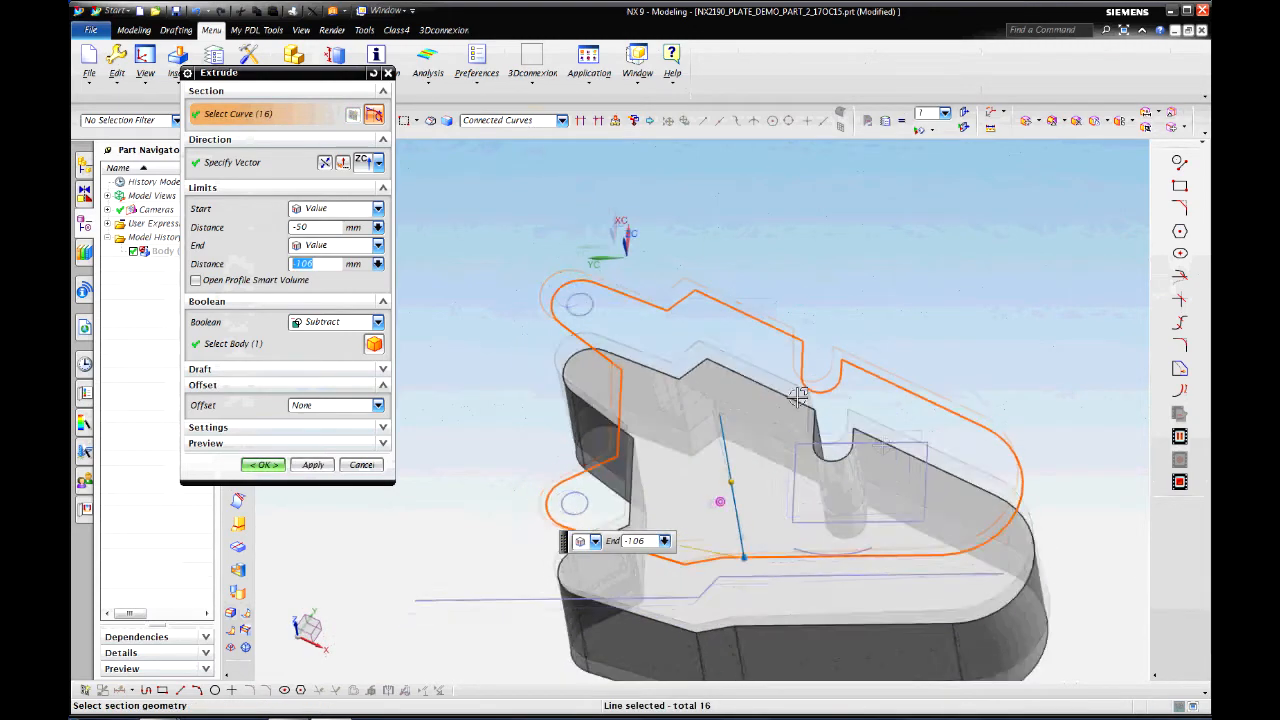
{"action": "left_click", "coordinate": [325, 166]}
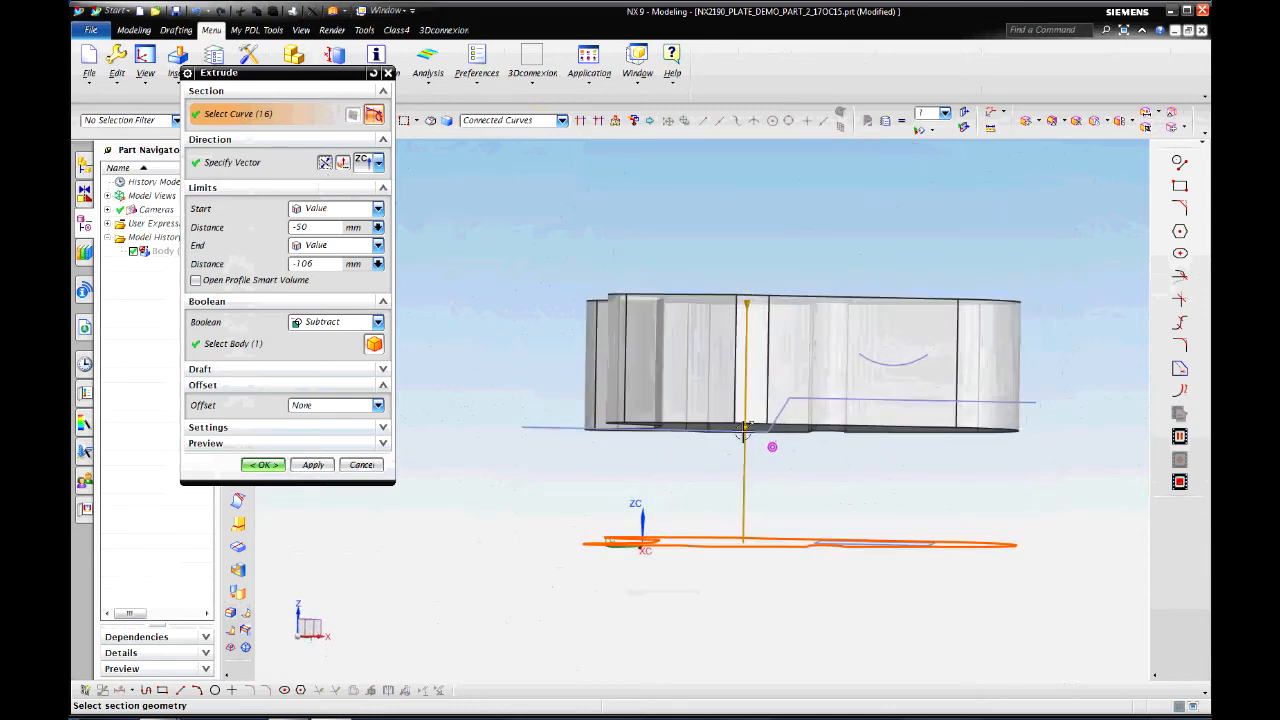
{"action": "left_click_drag", "start_coordinate": [745, 437], "coordinate": [744, 489]}
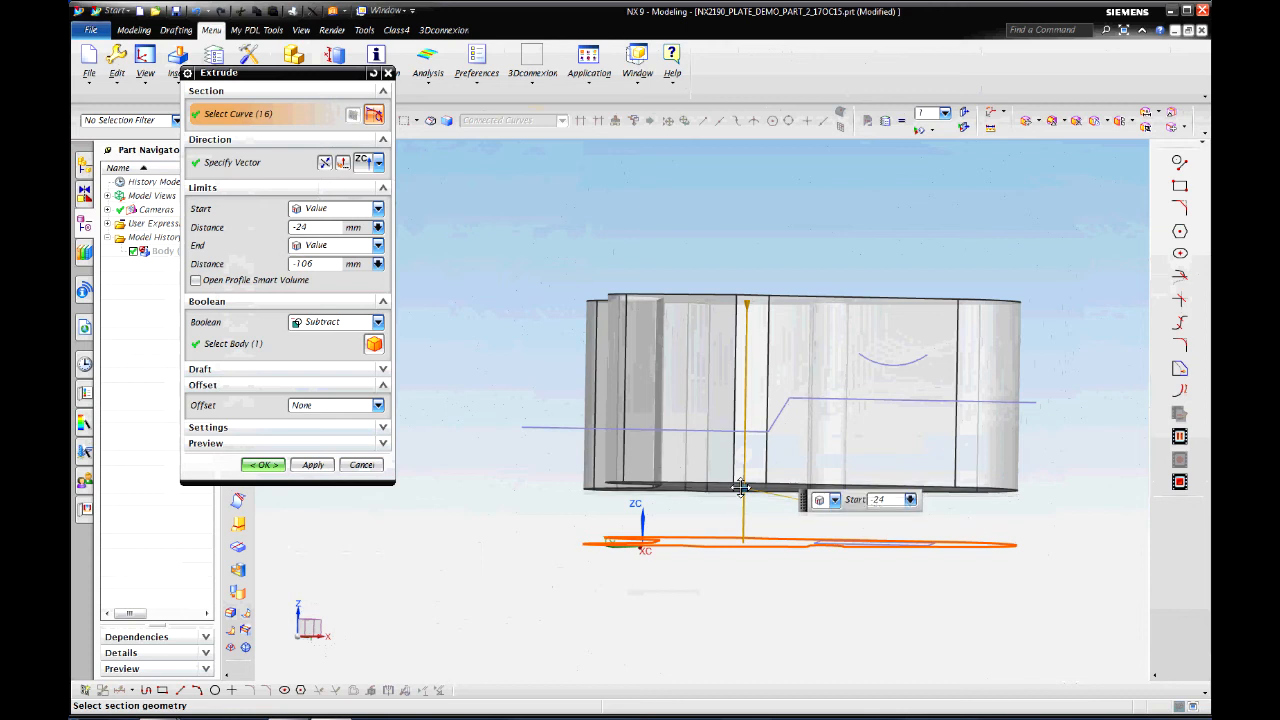
{"action": "left_click_drag", "start_coordinate": [746, 300], "coordinate": [736, 370]}
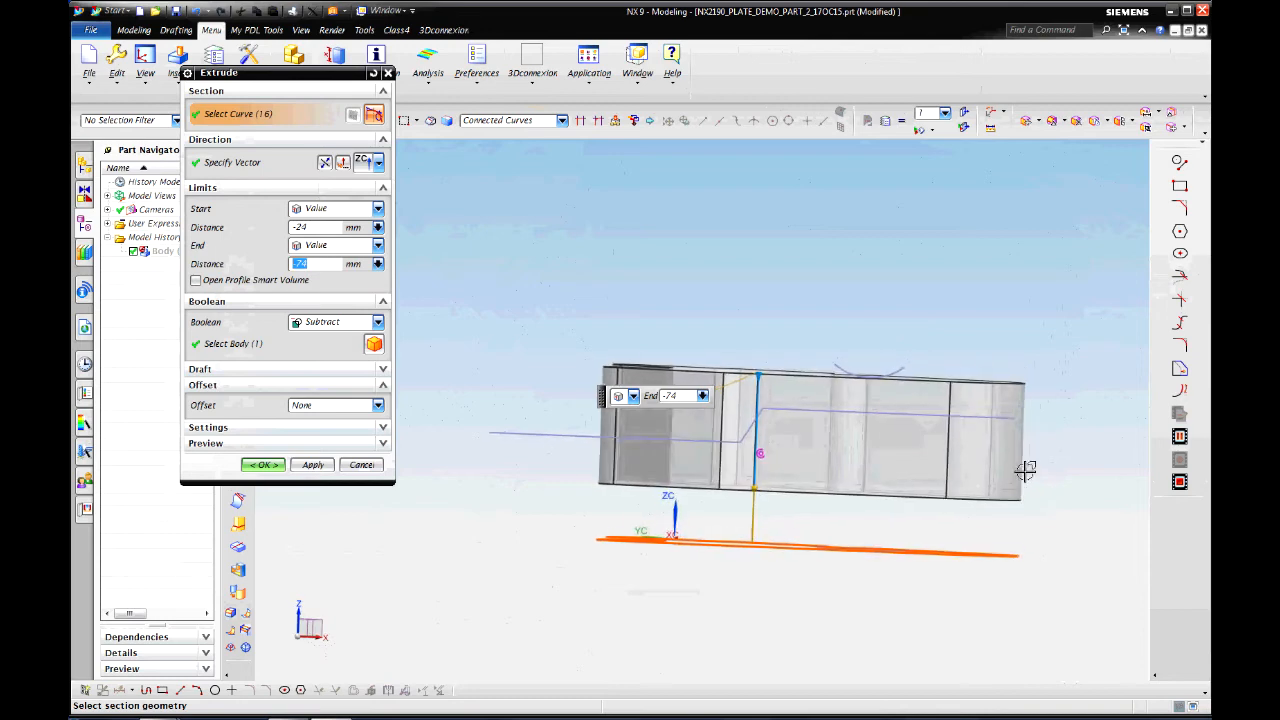
{"action": "key", "text": "F8"}
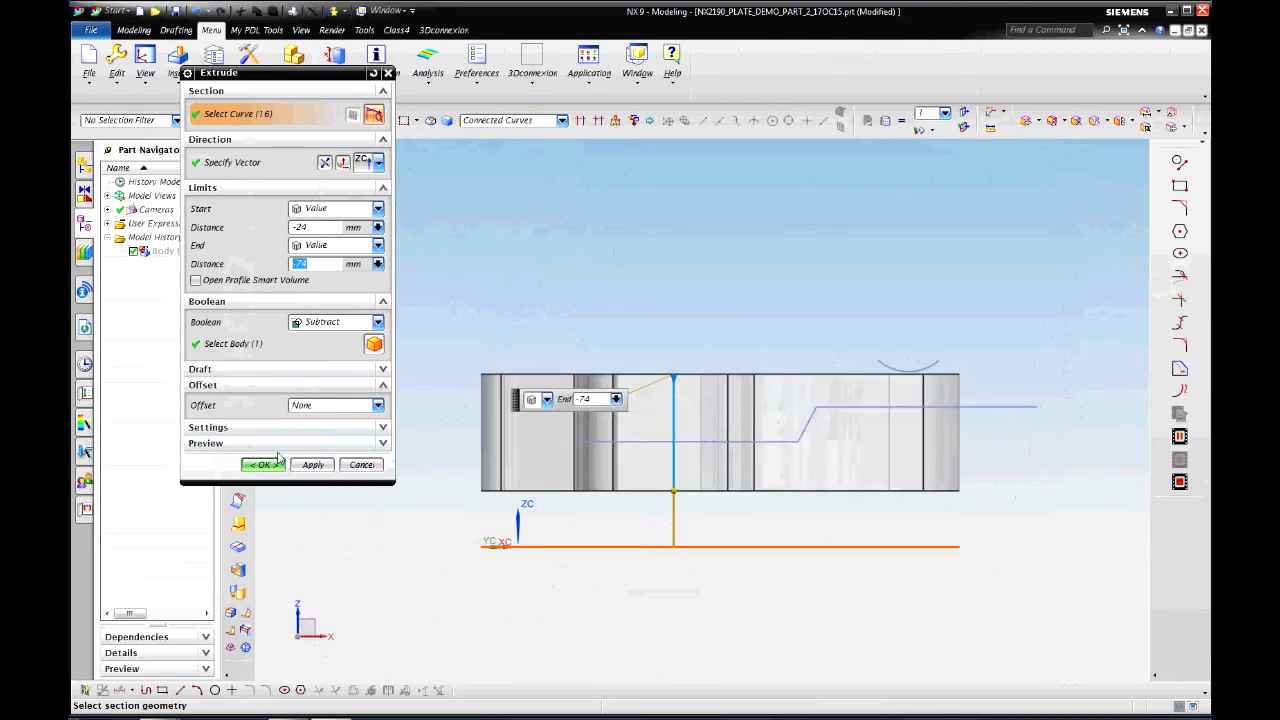
{"action": "left_click", "coordinate": [378, 322]}
{"action": "left_click", "coordinate": [322, 341]}
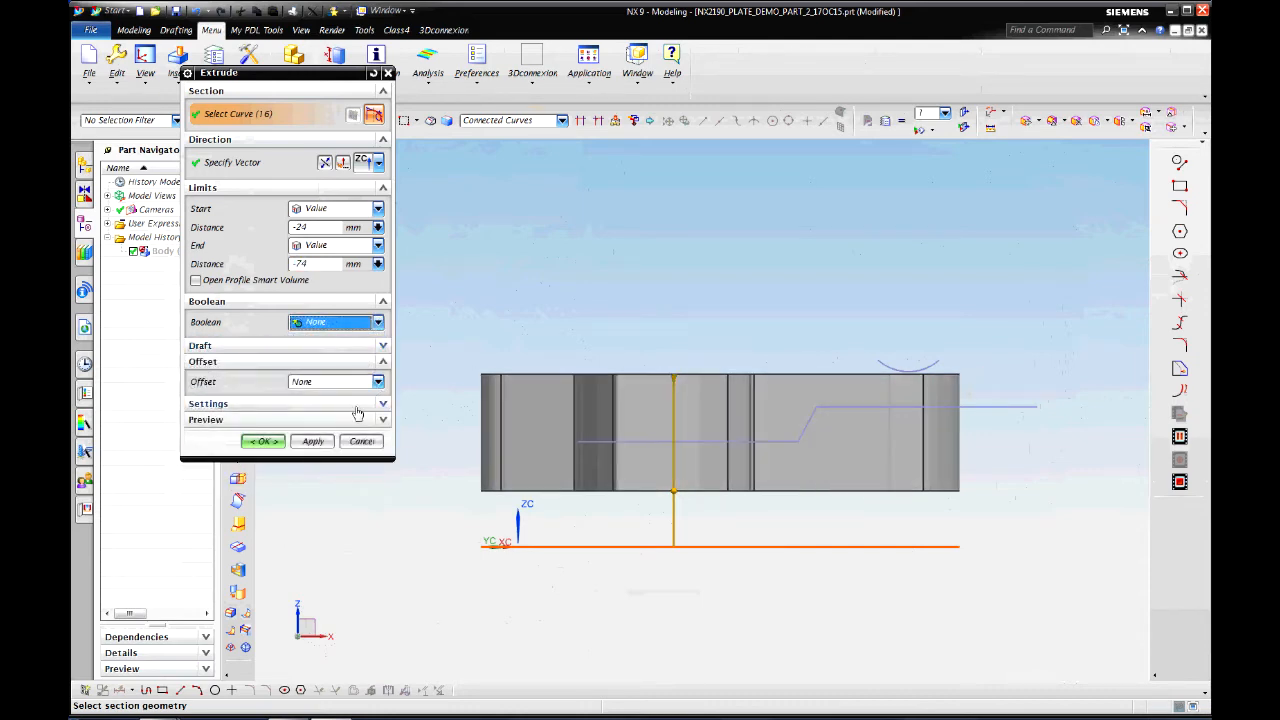
{"action": "left_click", "coordinate": [262, 441]}
{"action": "key", "text": "Home"}
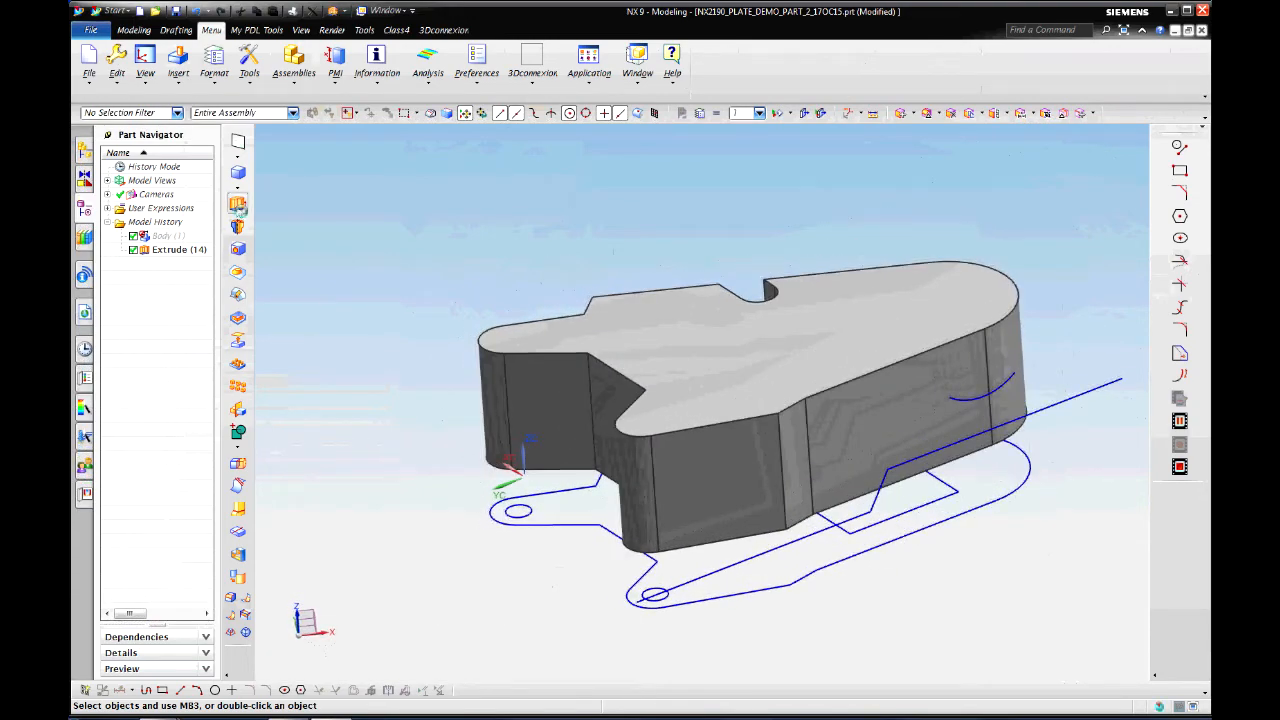
Step: Extrude the three-segment stepped line along reversed XC to -192 mm with a Two-Sided offset
{"action": "left_click", "coordinate": [238, 205]}
{"action": "left_click", "coordinate": [745, 567]}
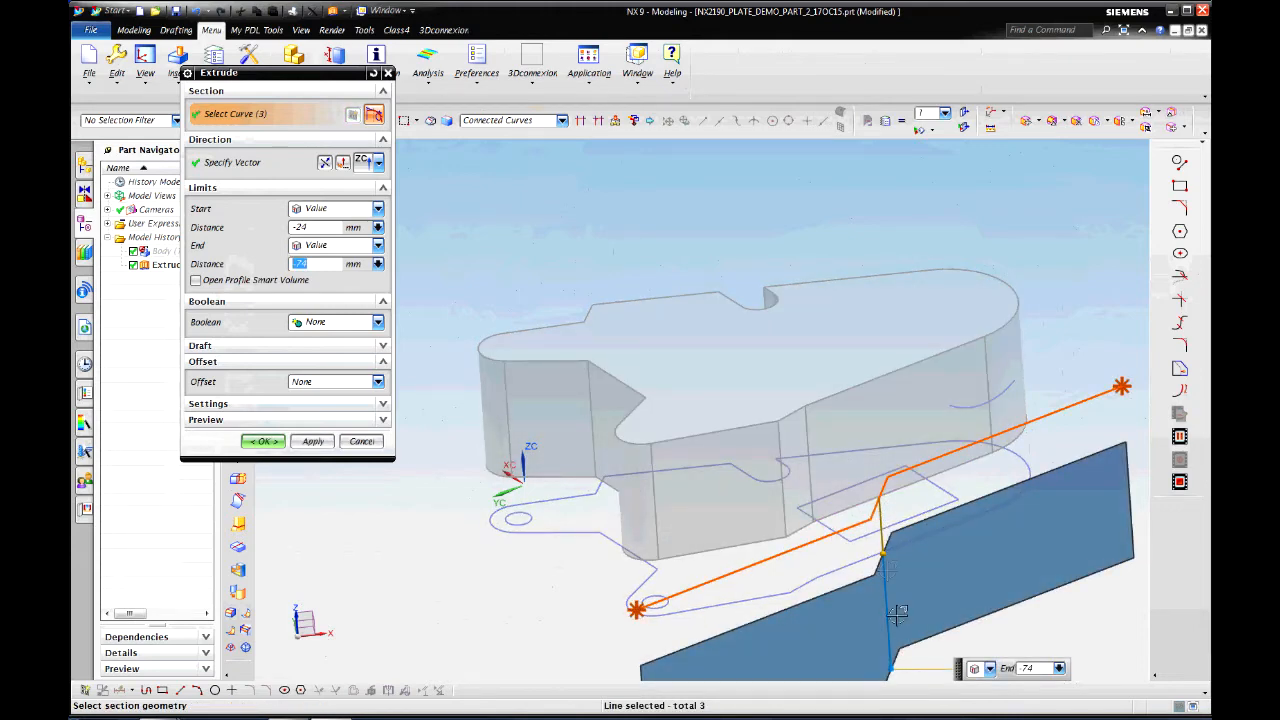
{"action": "left_click", "coordinate": [379, 162]}
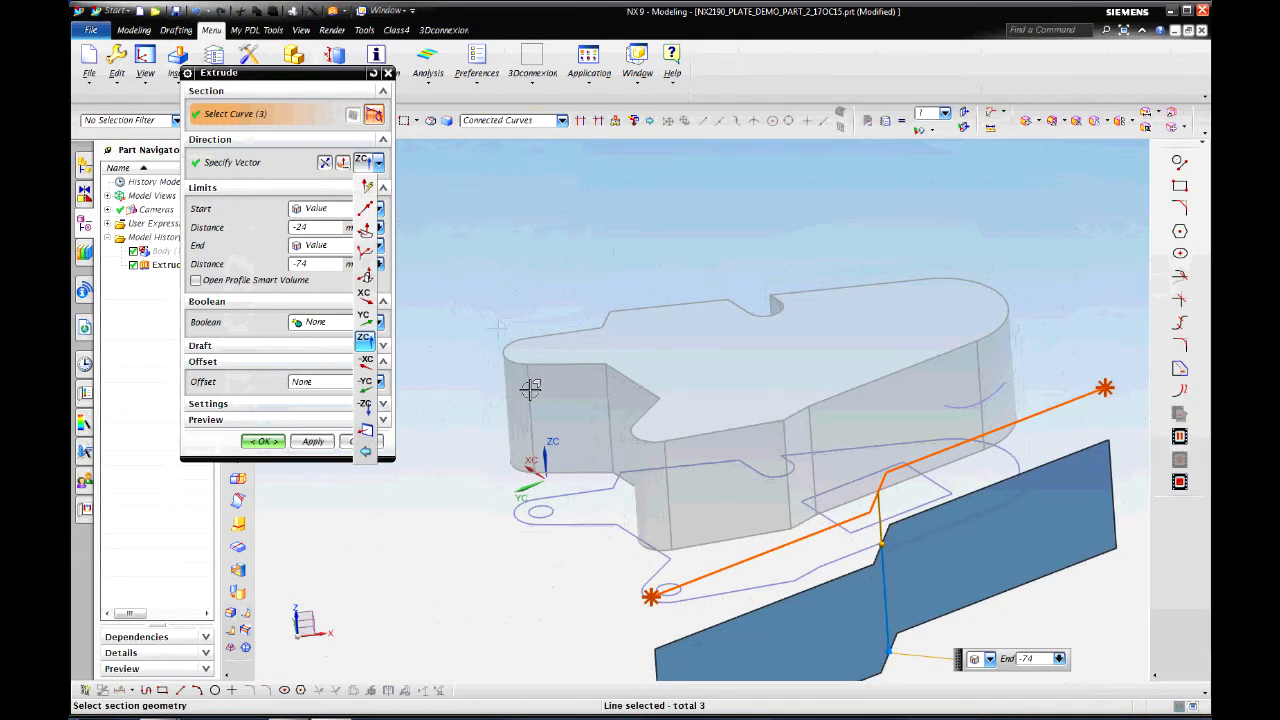
{"action": "left_click", "coordinate": [366, 296]}
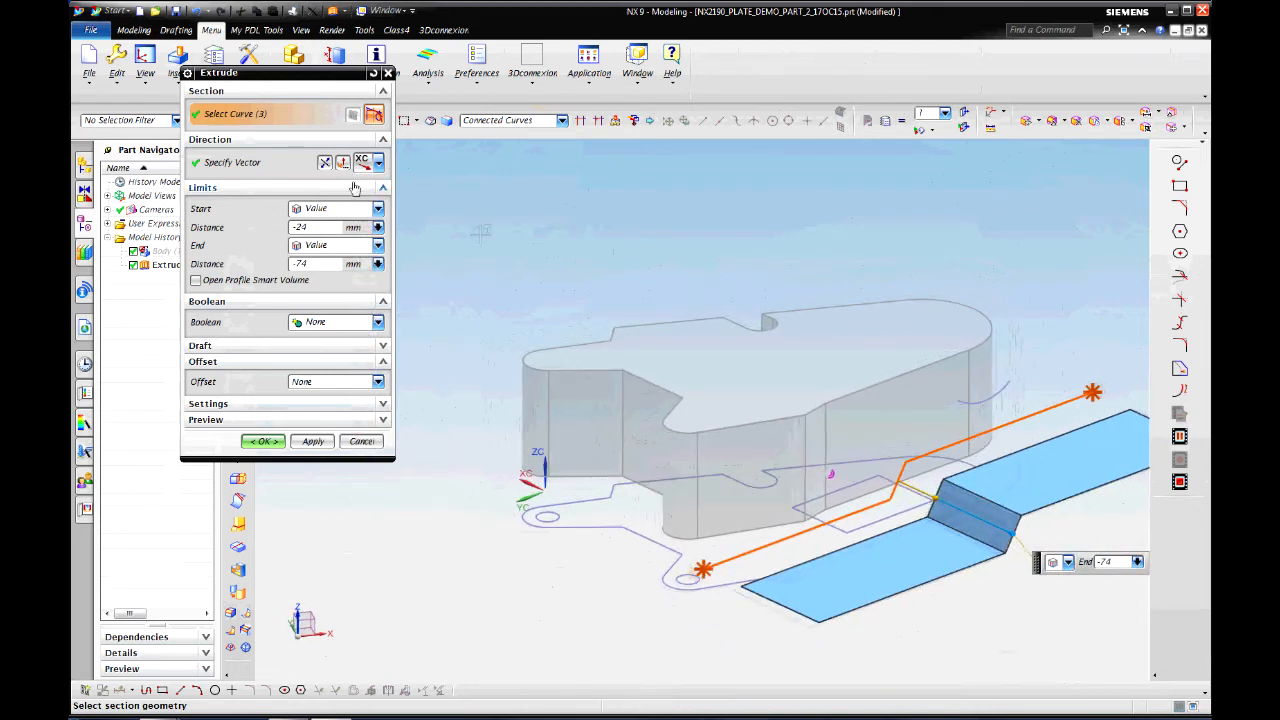
{"action": "left_click", "coordinate": [325, 163]}
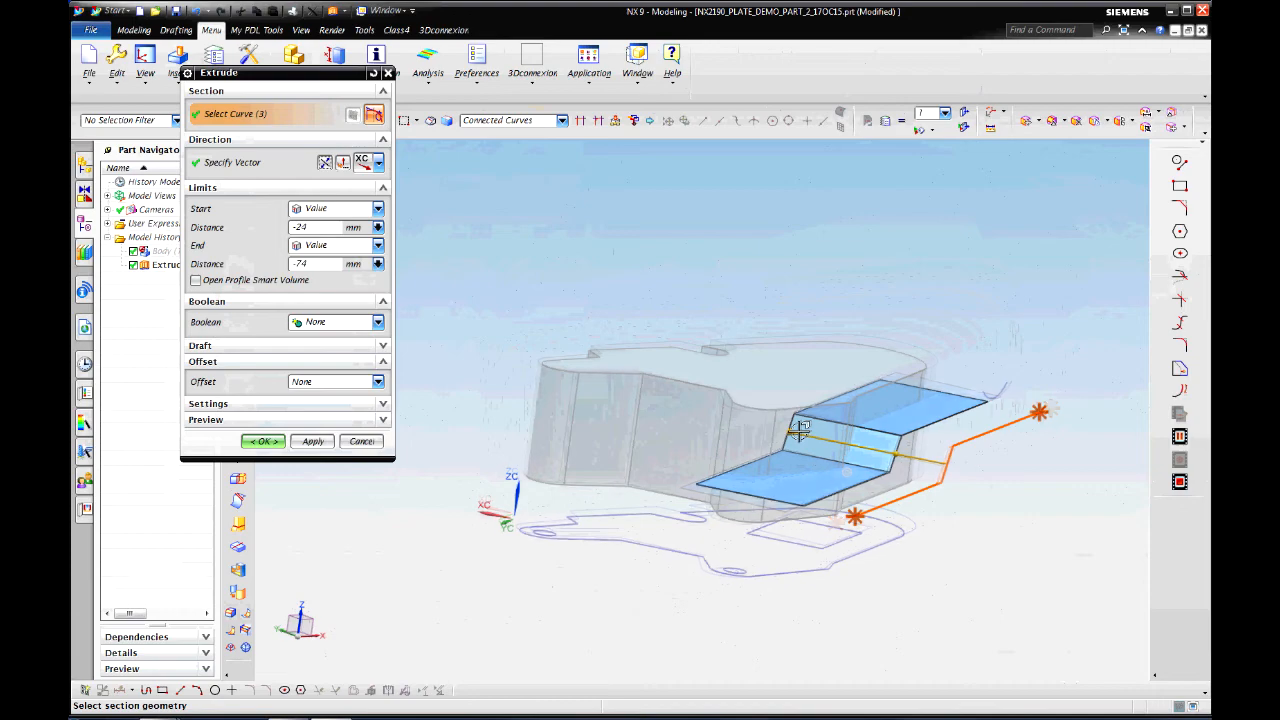
{"action": "left_click_drag", "start_coordinate": [688, 416], "coordinate": [538, 369]}
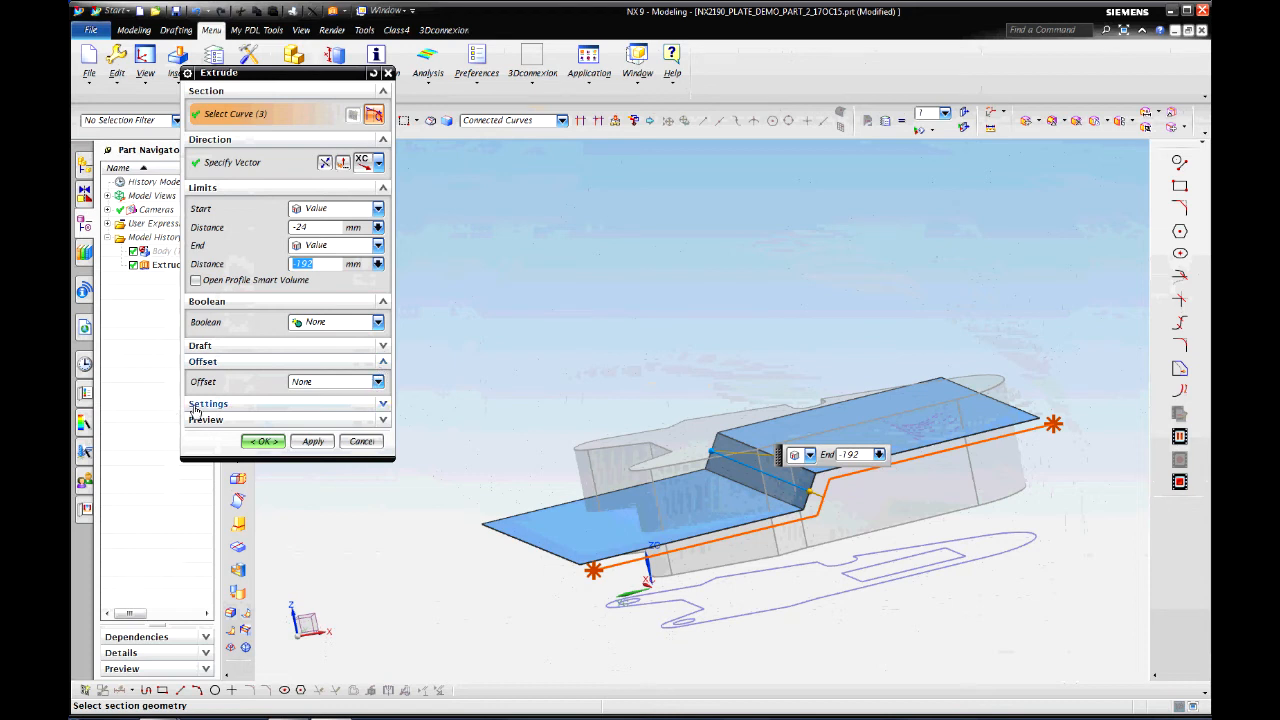
{"action": "left_click", "coordinate": [378, 382]}
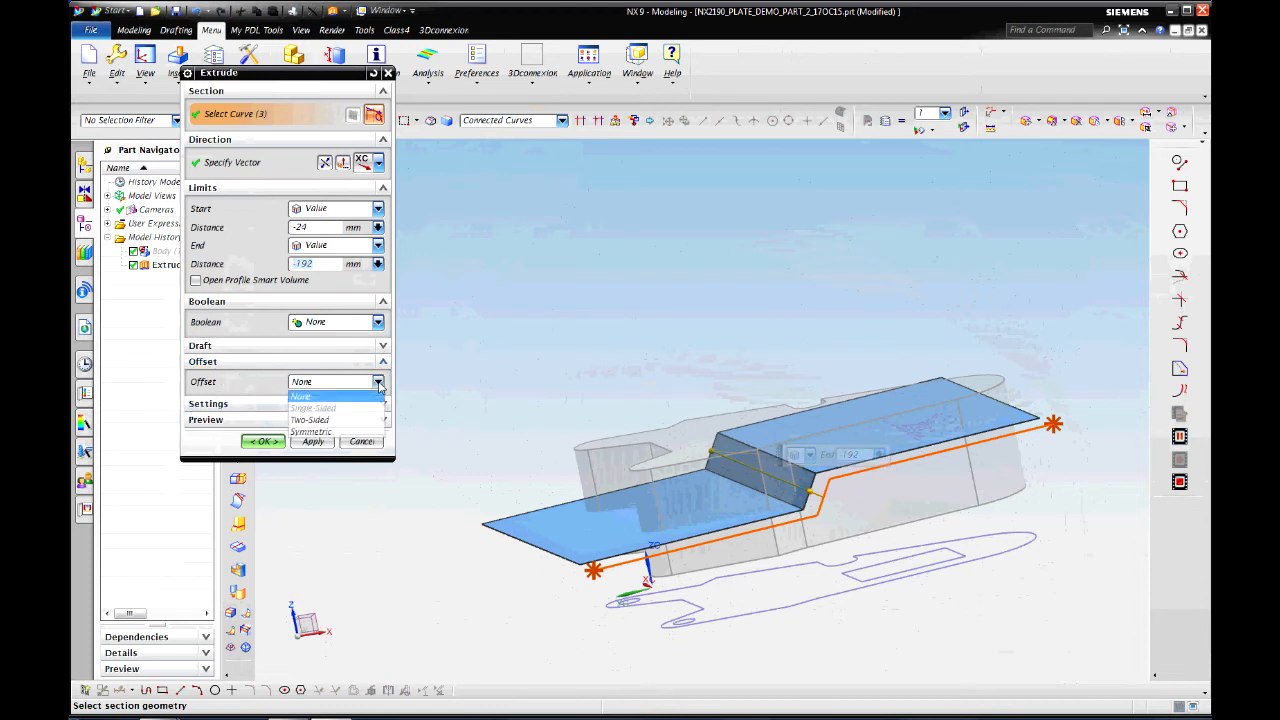
{"action": "left_click", "coordinate": [328, 420]}
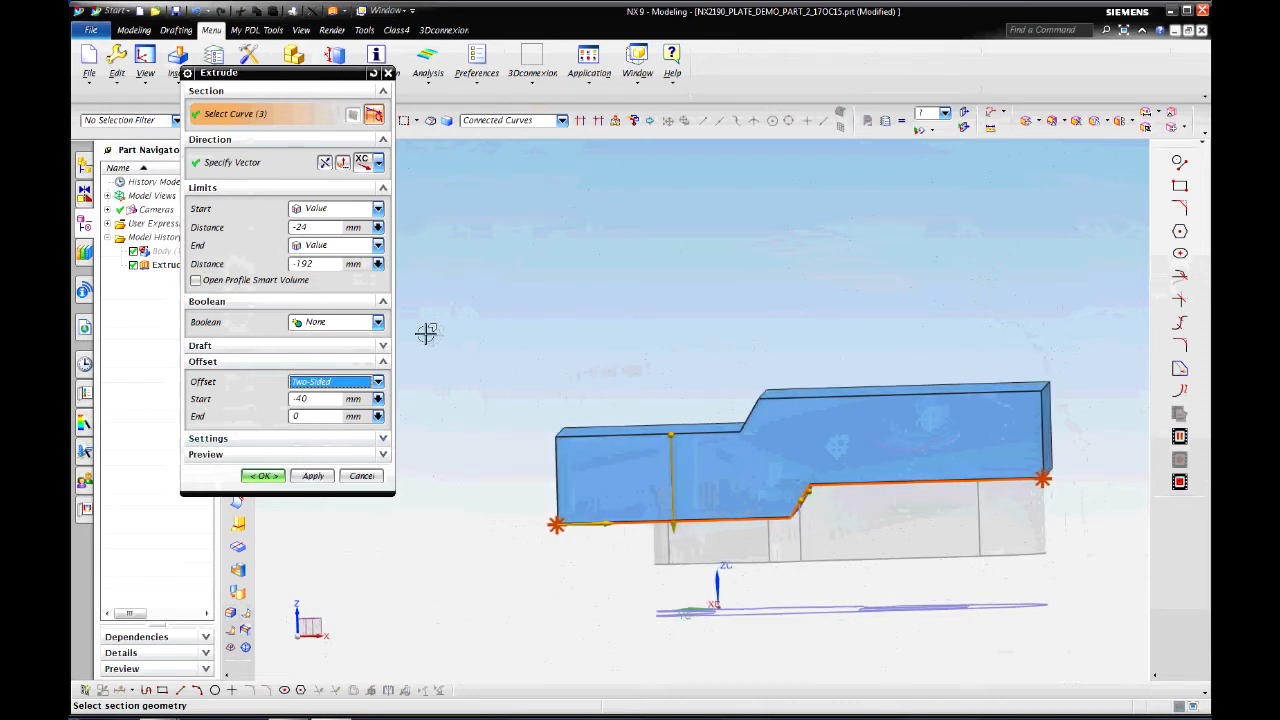
Step: Set the extrusion's Boolean to Subtract with the solid plate as target, and apply it
{"action": "left_click", "coordinate": [378, 322]}
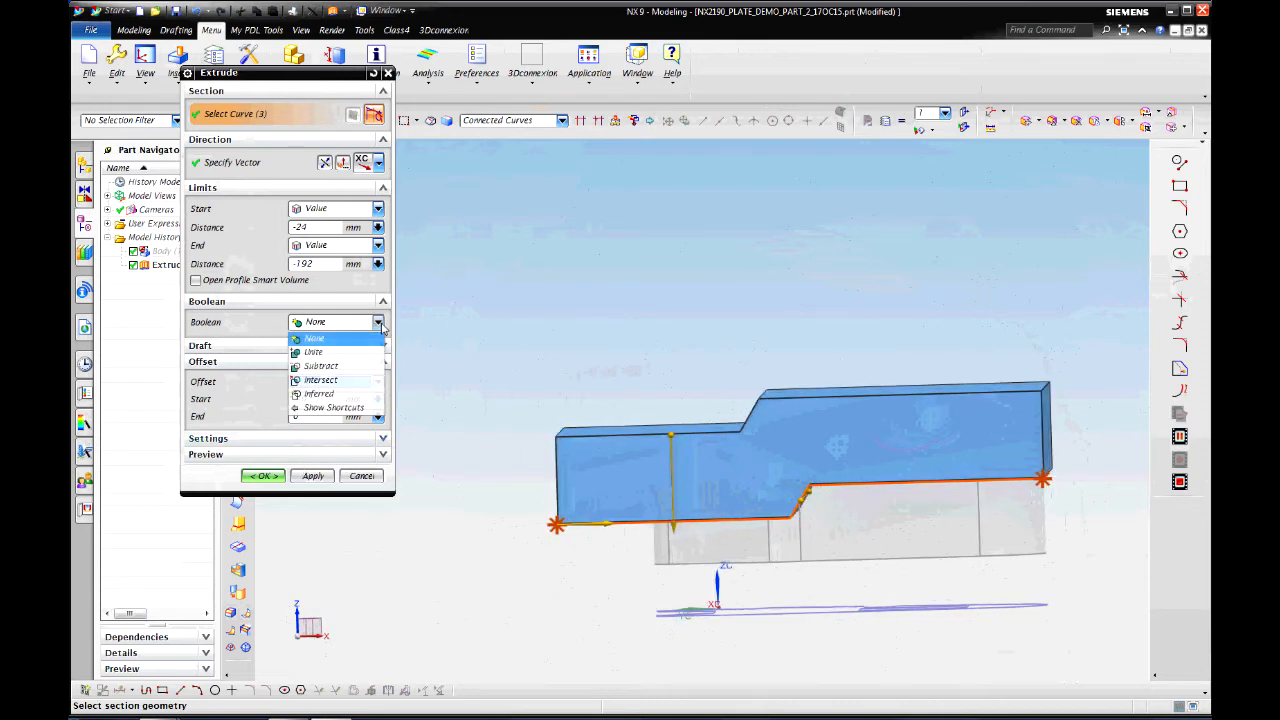
{"action": "left_click", "coordinate": [321, 366]}
{"action": "left_click", "coordinate": [768, 489]}
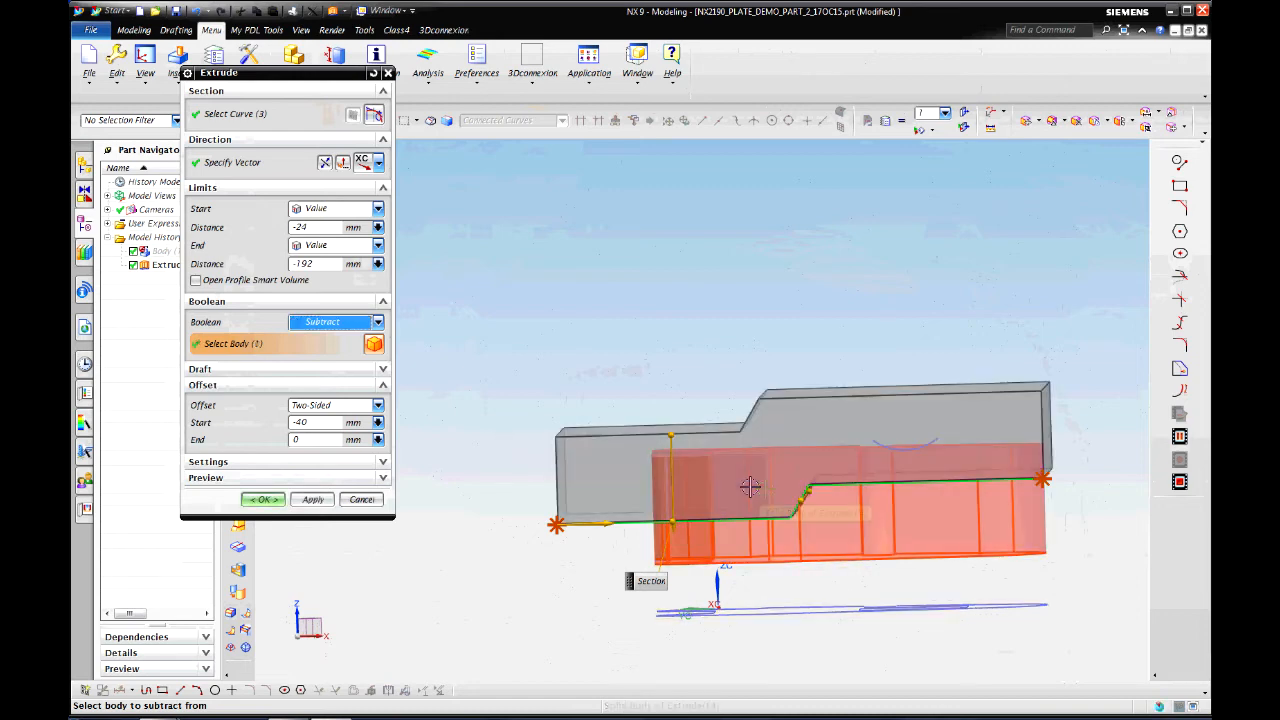
{"action": "left_click", "coordinate": [263, 499]}
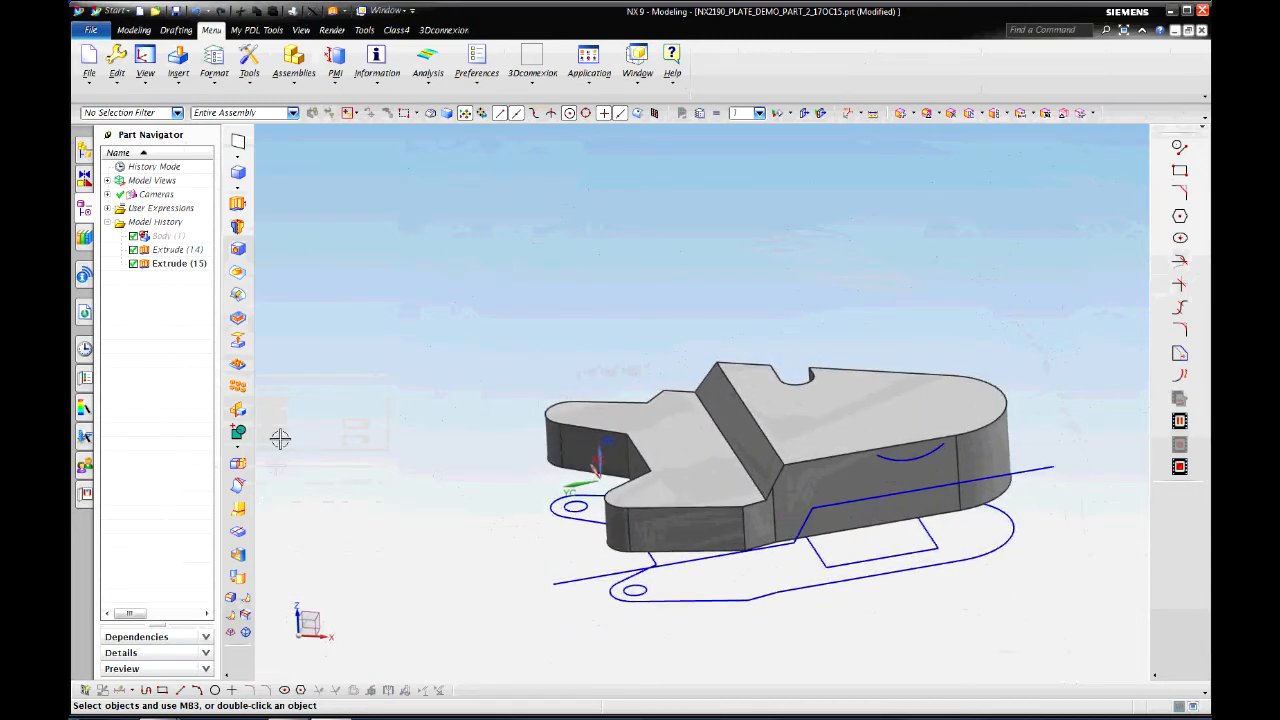
Step: Extrude the small rectangle upward along ZC, adjusting its start and end limits
{"action": "left_click", "coordinate": [238, 203]}
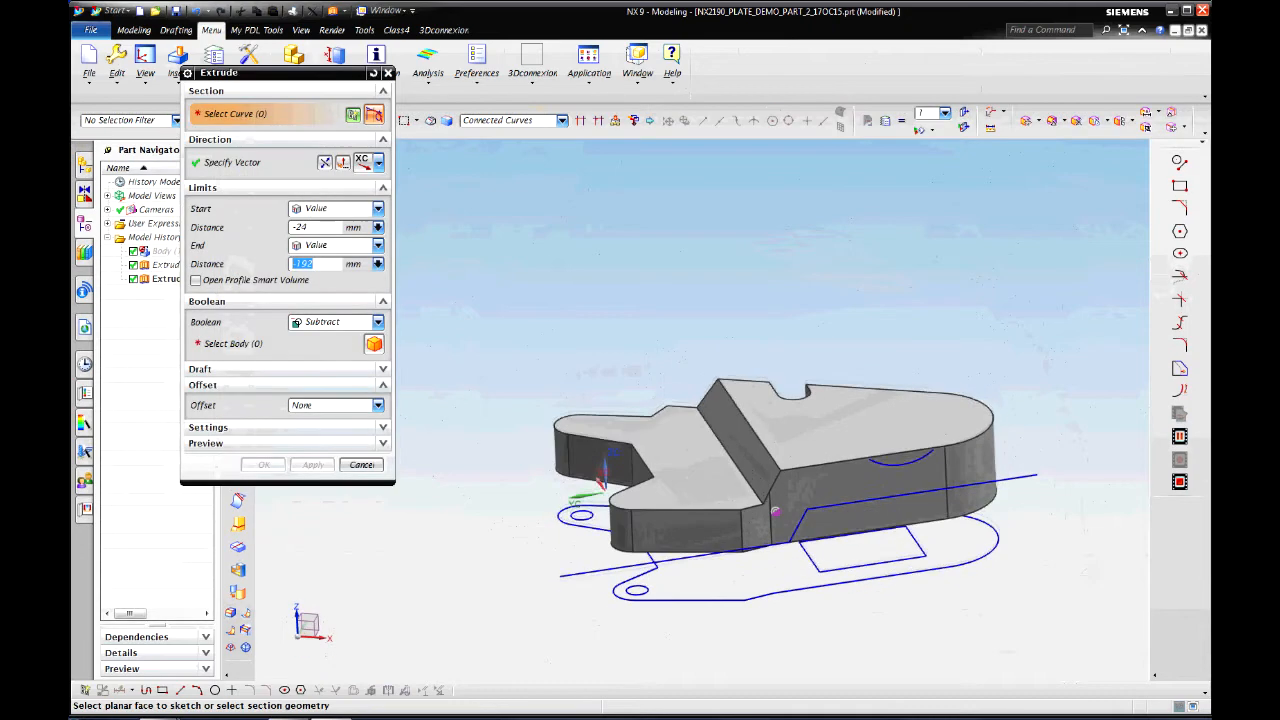
{"action": "left_click", "coordinate": [862, 568]}
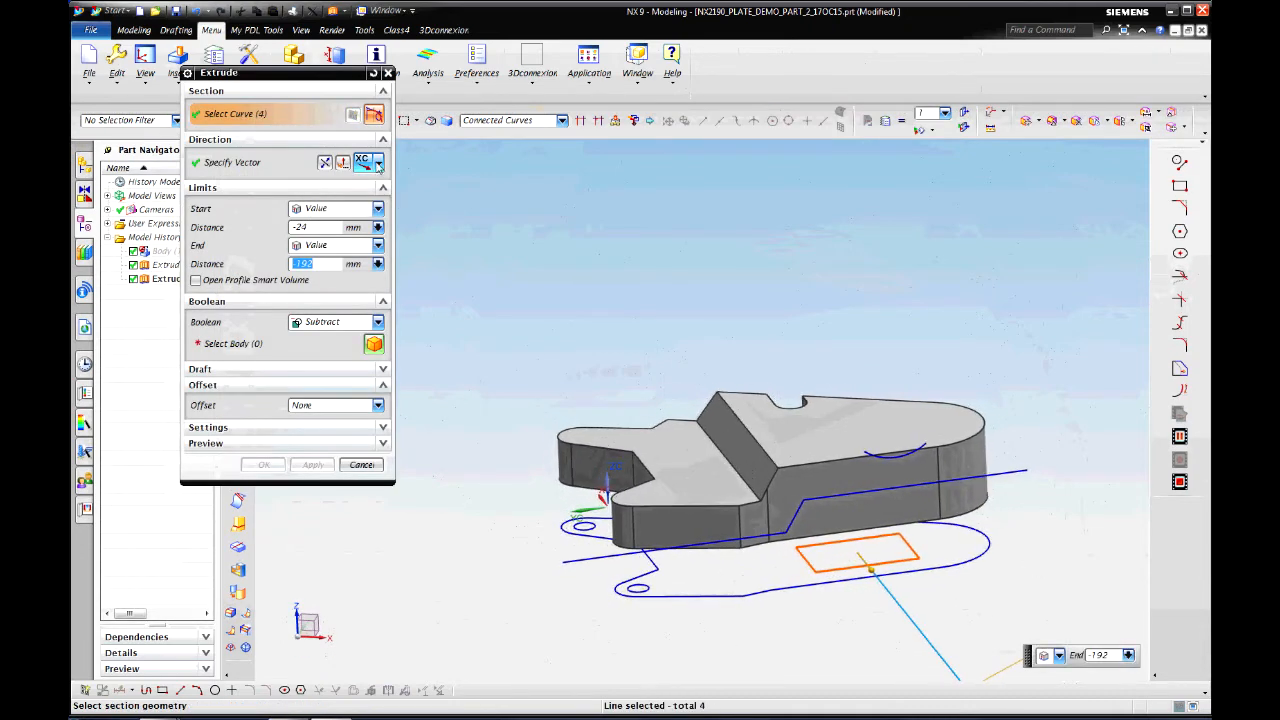
{"action": "left_click", "coordinate": [378, 163]}
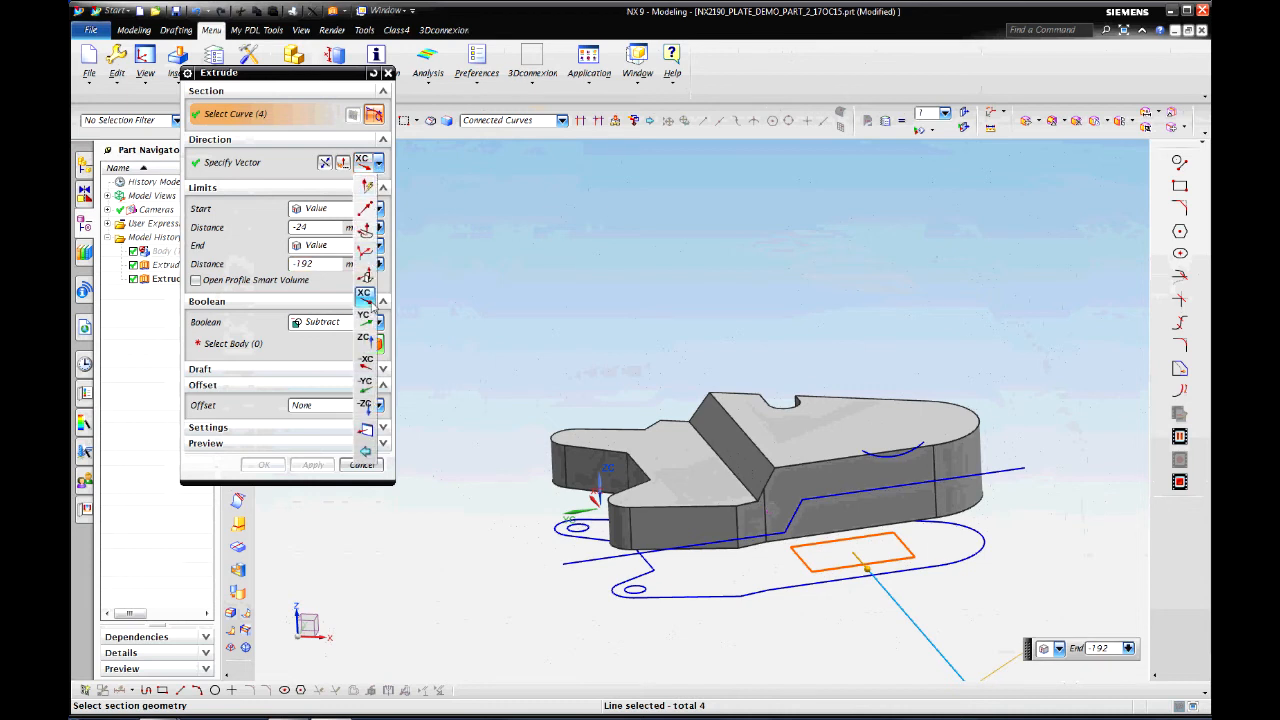
{"action": "left_click", "coordinate": [366, 340]}
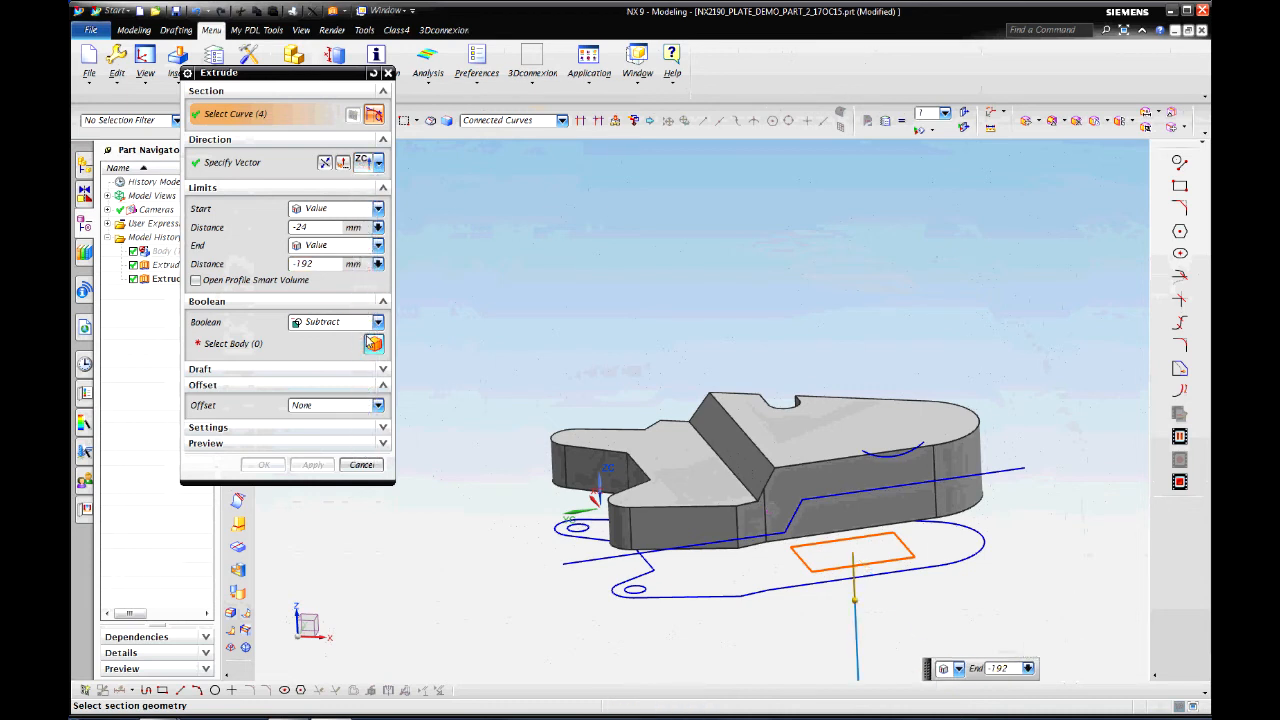
{"action": "left_click", "coordinate": [325, 163]}
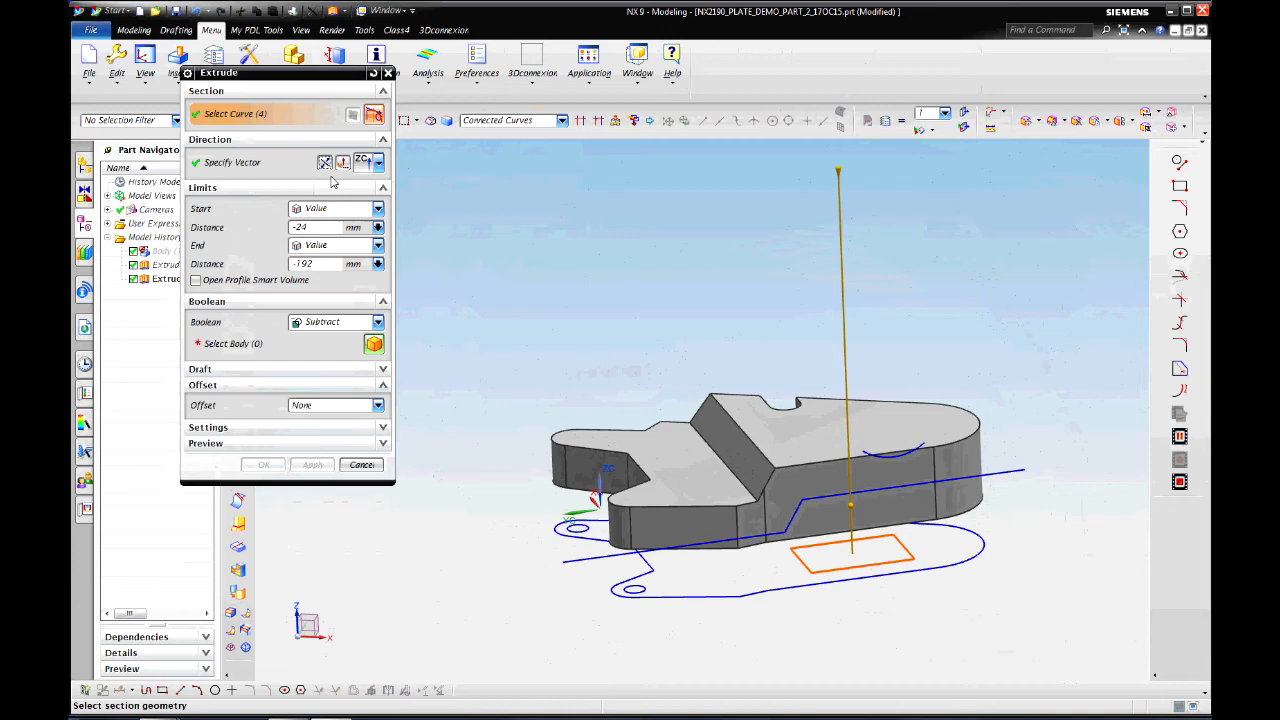
{"action": "left_click", "coordinate": [378, 323]}
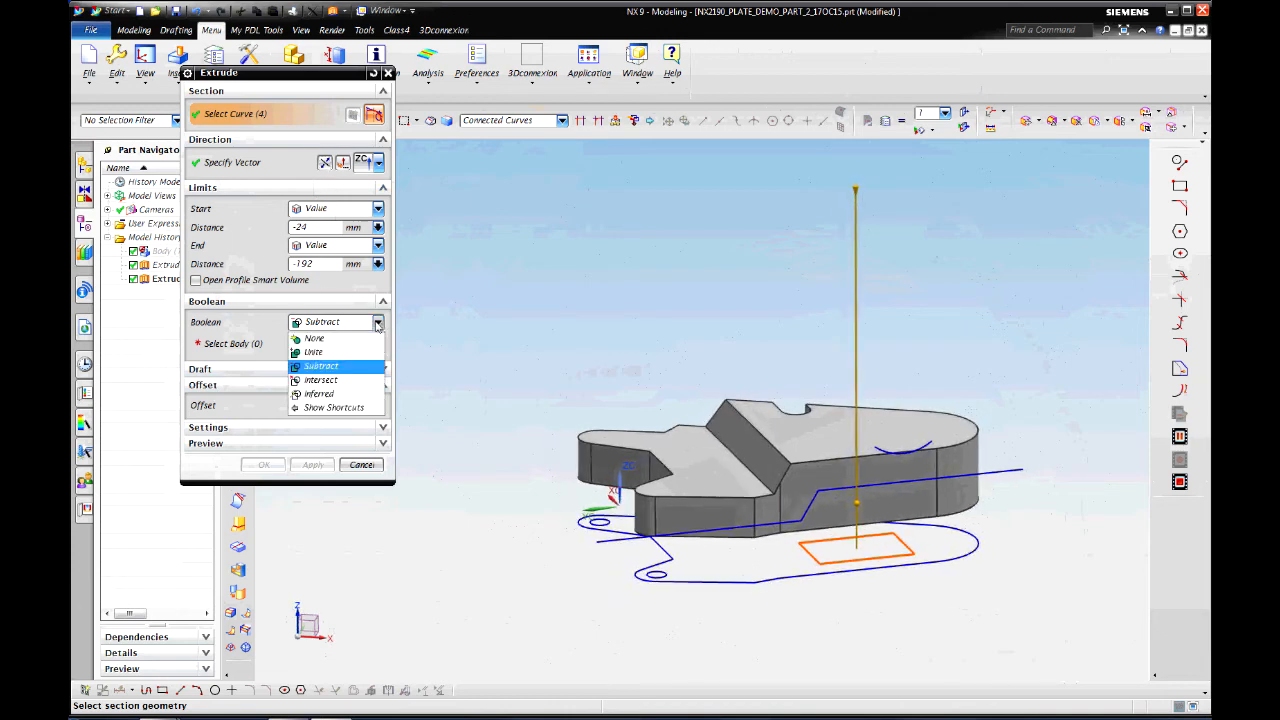
{"action": "left_click", "coordinate": [316, 353]}
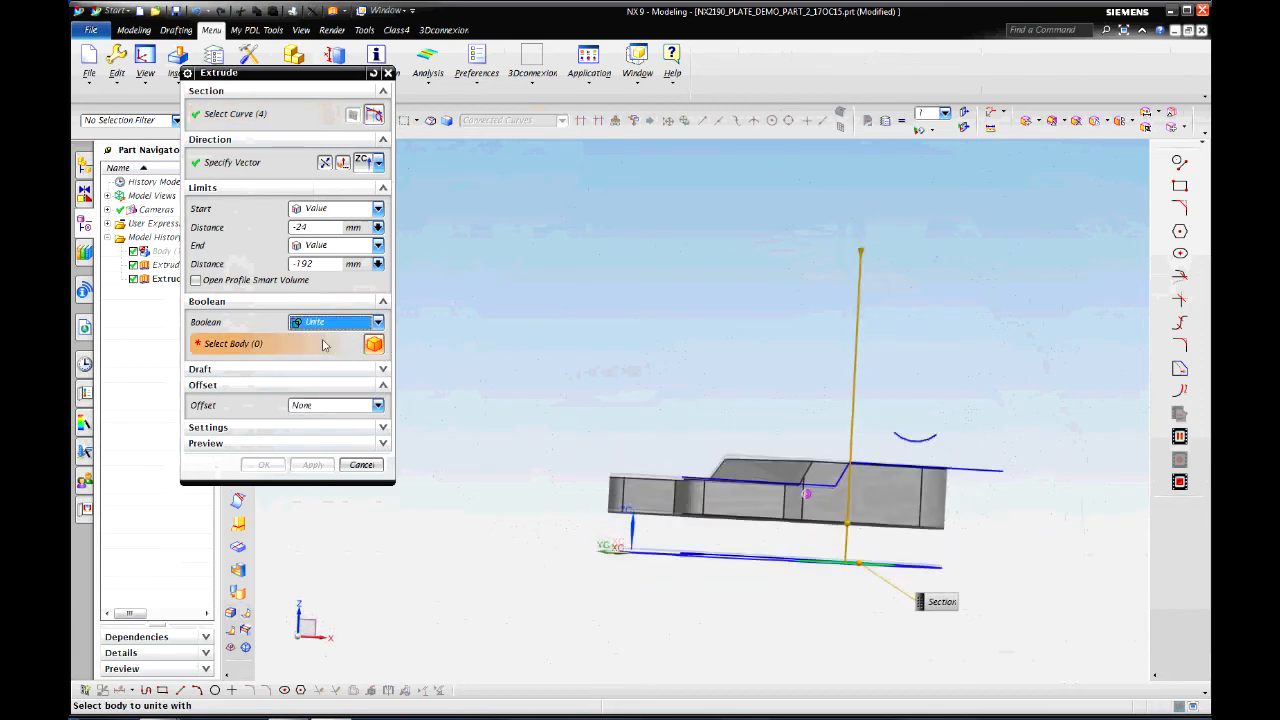
{"action": "left_click_drag", "start_coordinate": [824, 239], "coordinate": [837, 365]}
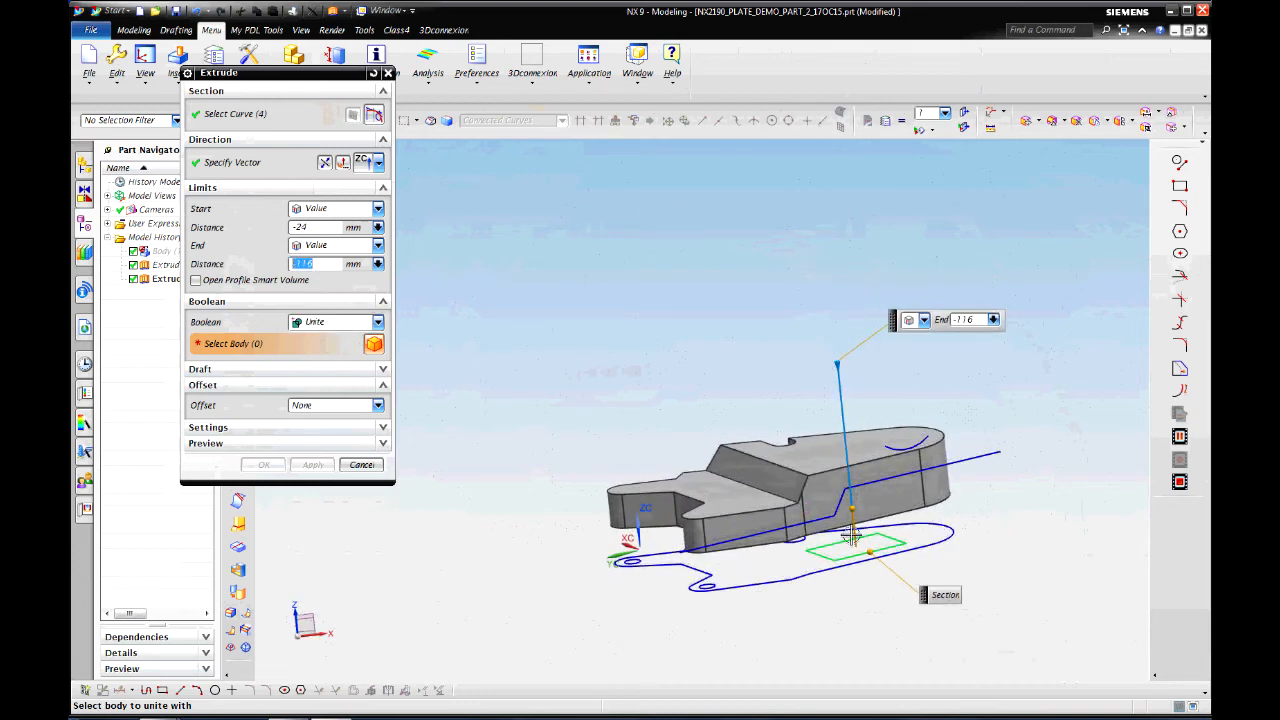
{"action": "left_click_drag", "start_coordinate": [851, 510], "coordinate": [846, 478]}
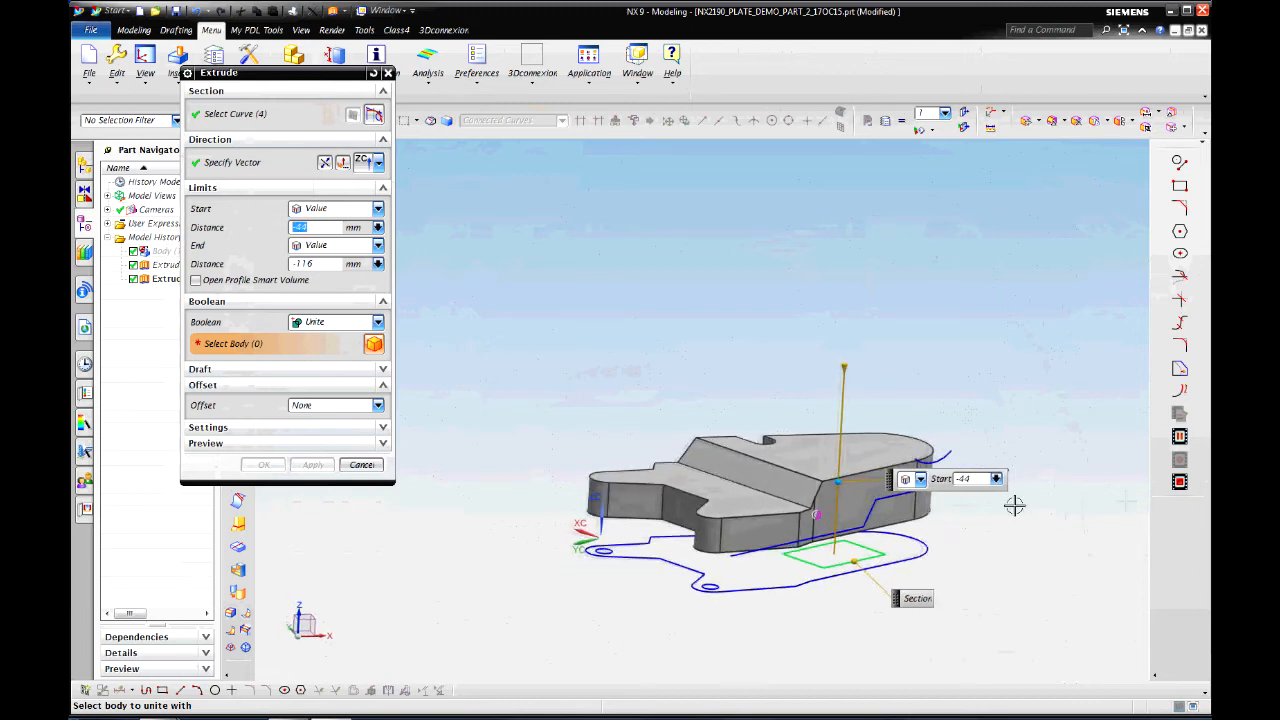
{"action": "left_click", "coordinate": [383, 428]}
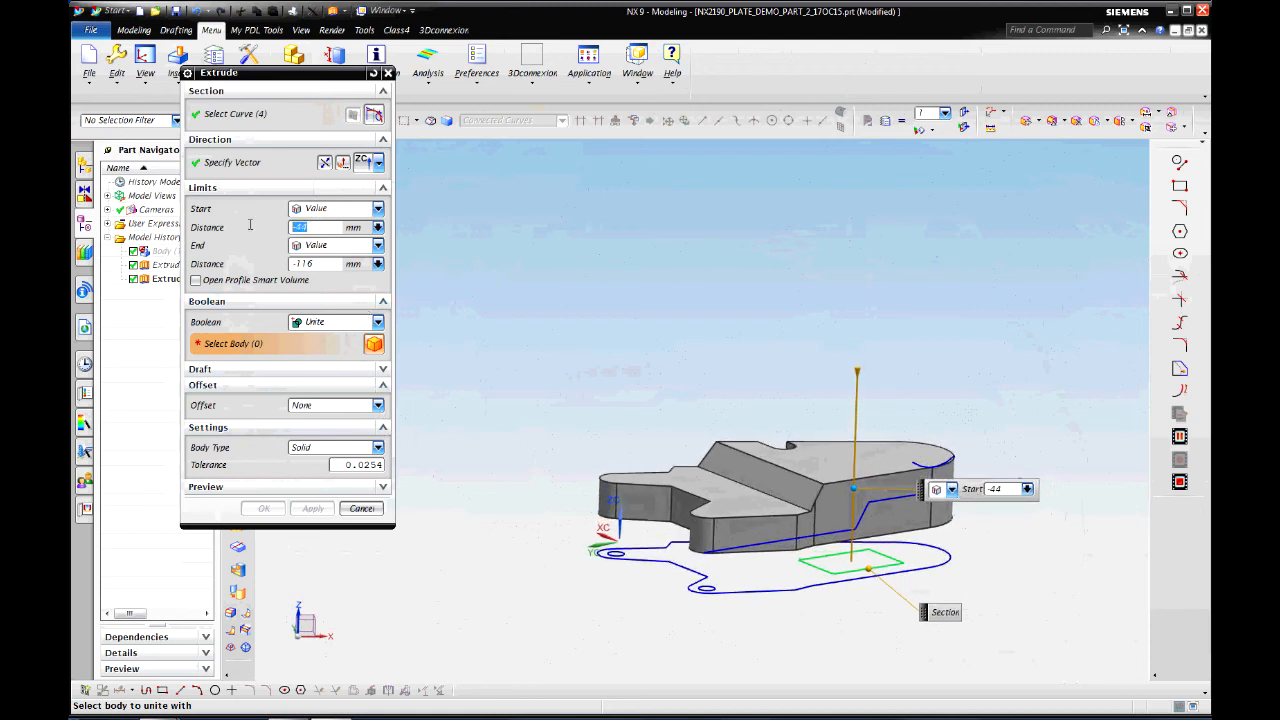
{"action": "key", "text": "Return"}
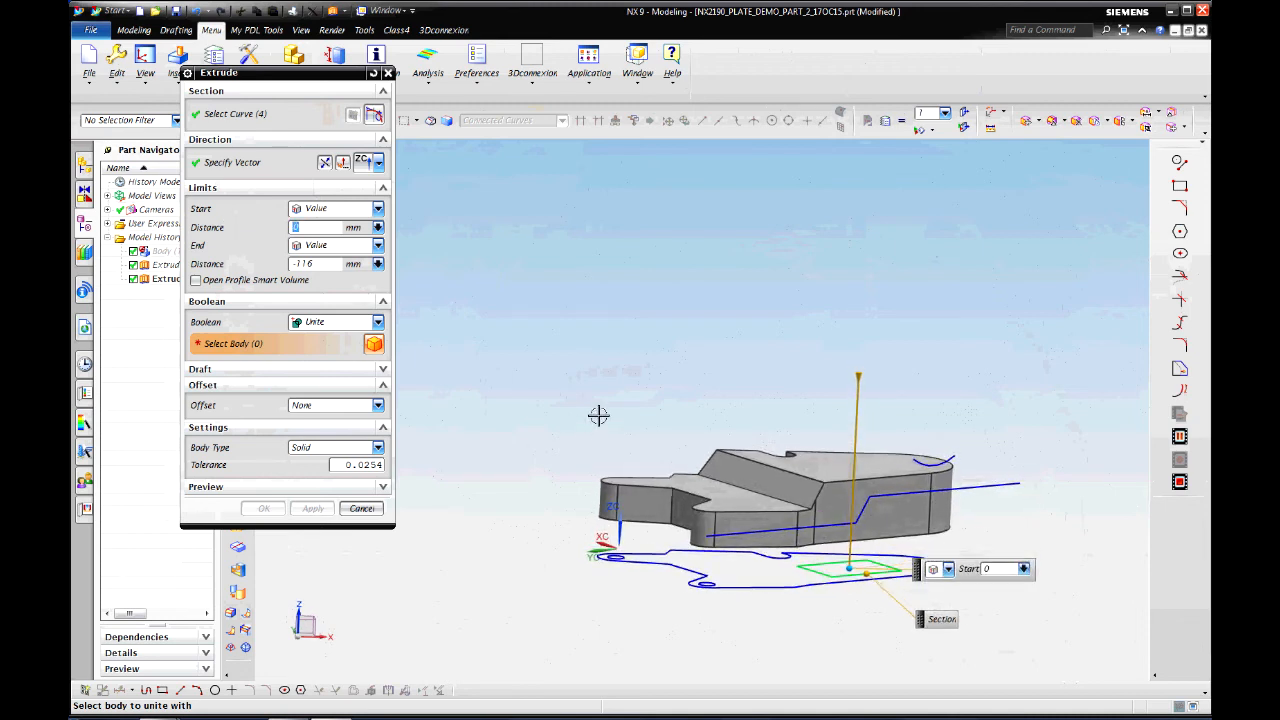
Step: Create the block as a separate body (Boolean None) spanning -49 to -92 mm
{"action": "left_click", "coordinate": [378, 322]}
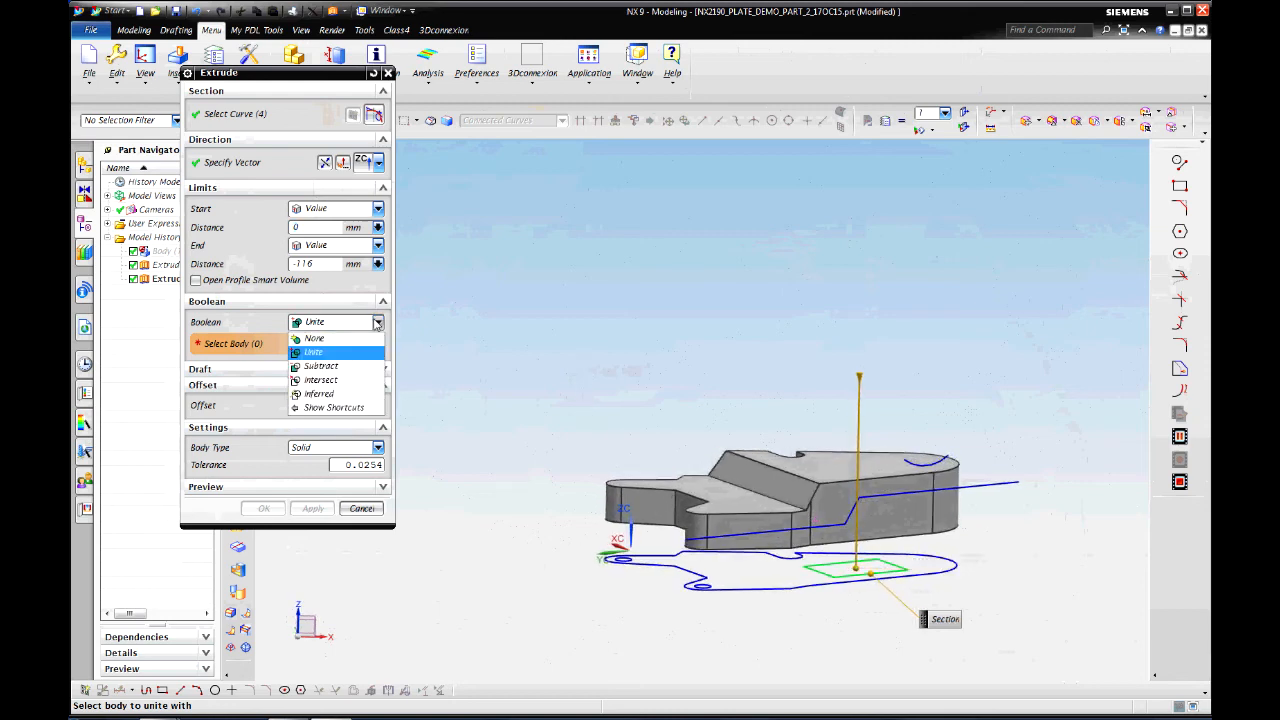
{"action": "left_click", "coordinate": [314, 340]}
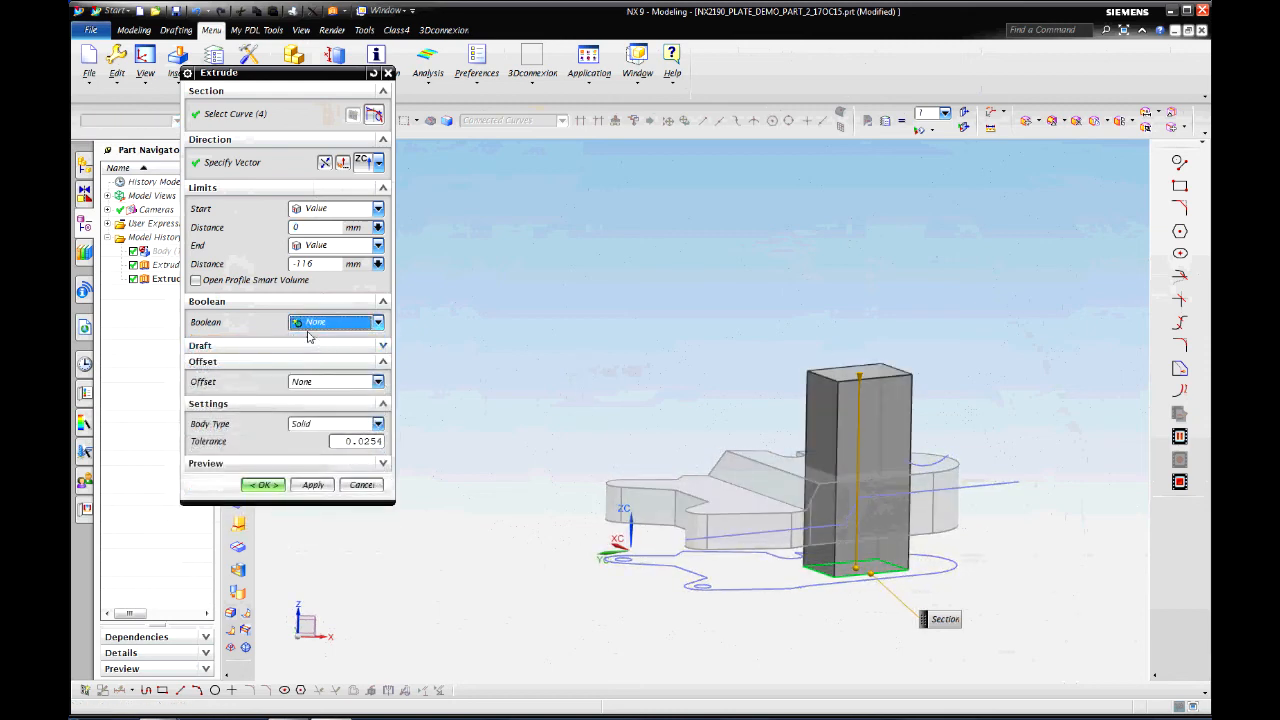
{"action": "left_click_drag", "start_coordinate": [848, 568], "coordinate": [861, 494]}
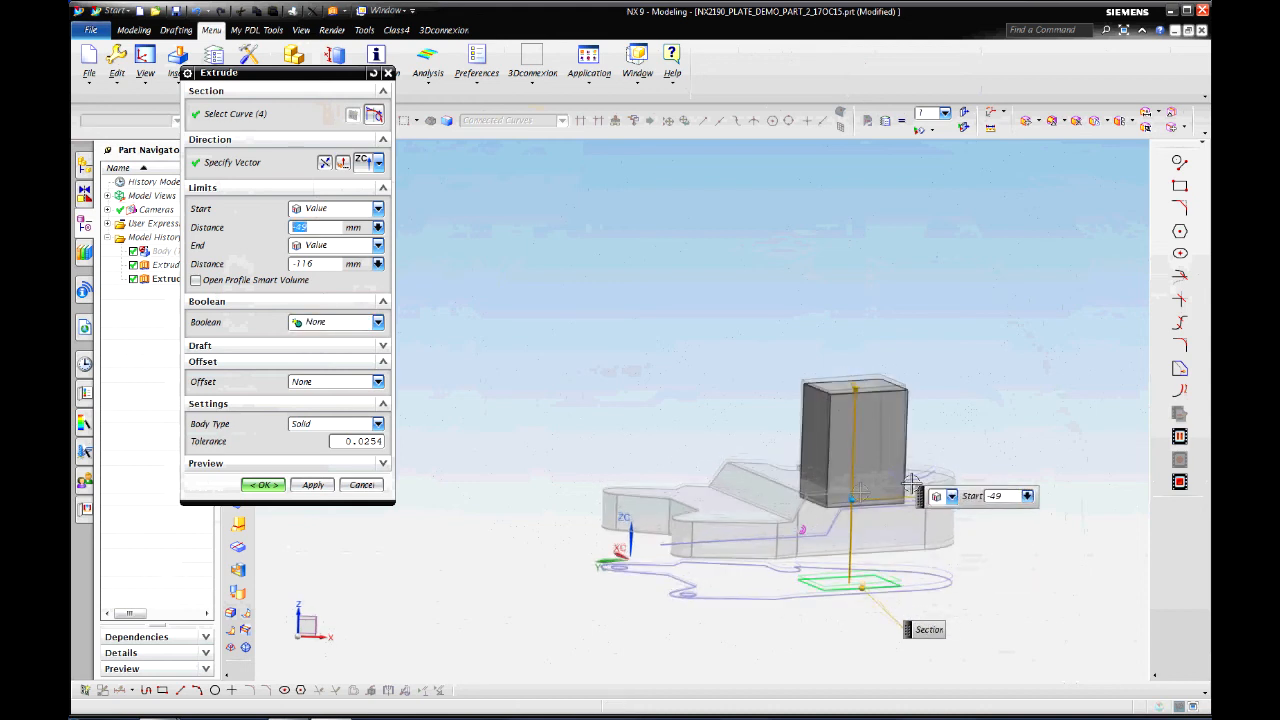
{"action": "left_click_drag", "start_coordinate": [870, 425], "coordinate": [867, 453]}
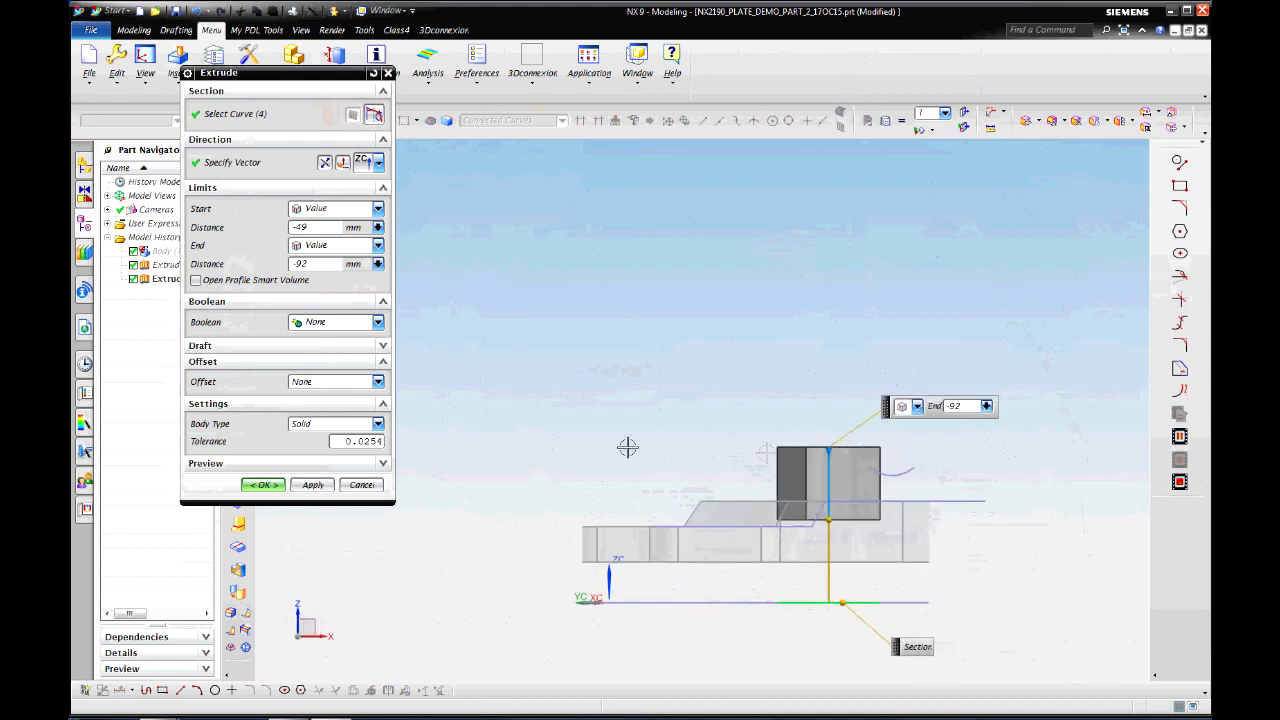
{"action": "left_click", "coordinate": [378, 322]}
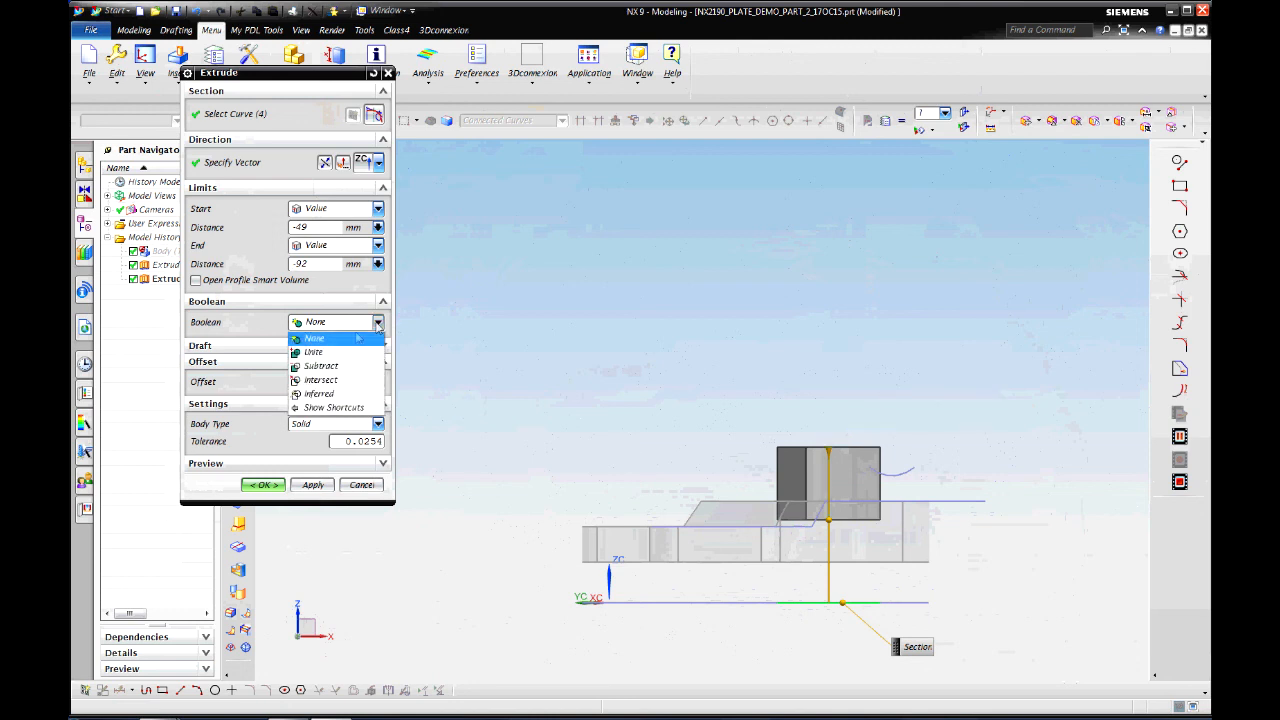
{"action": "left_click", "coordinate": [316, 354]}
{"action": "left_click", "coordinate": [378, 322]}
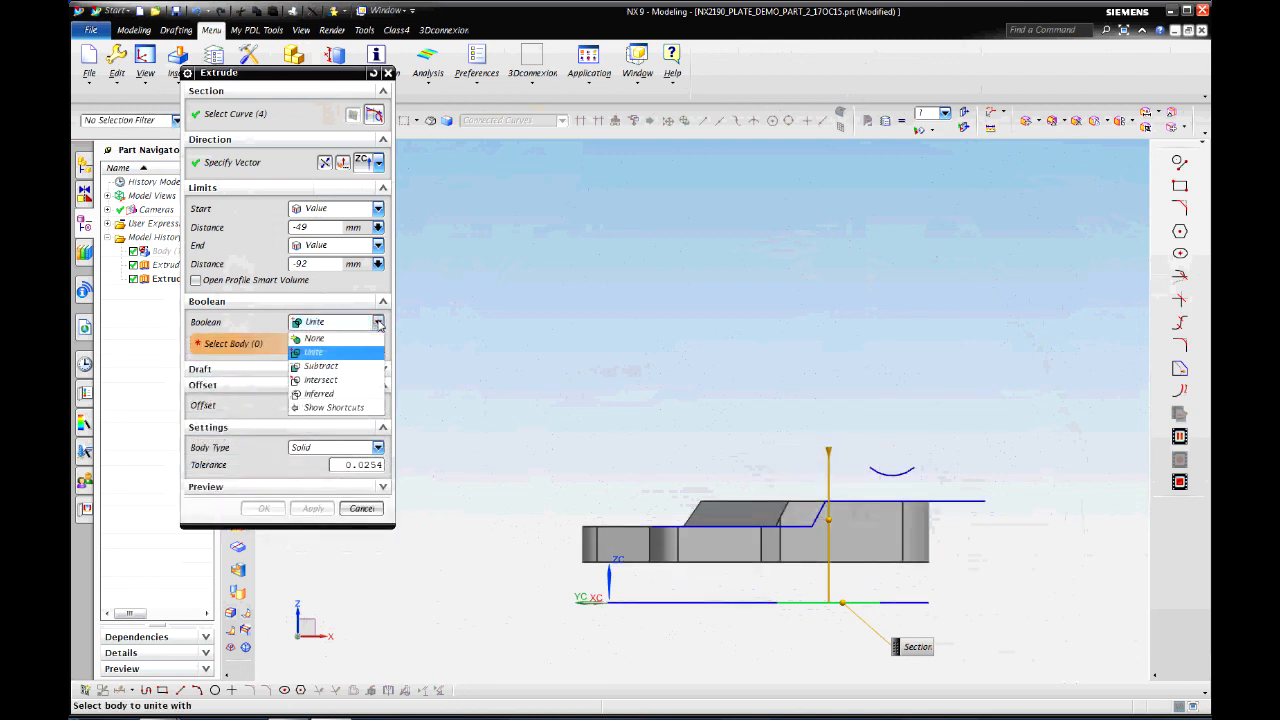
{"action": "left_click", "coordinate": [318, 339]}
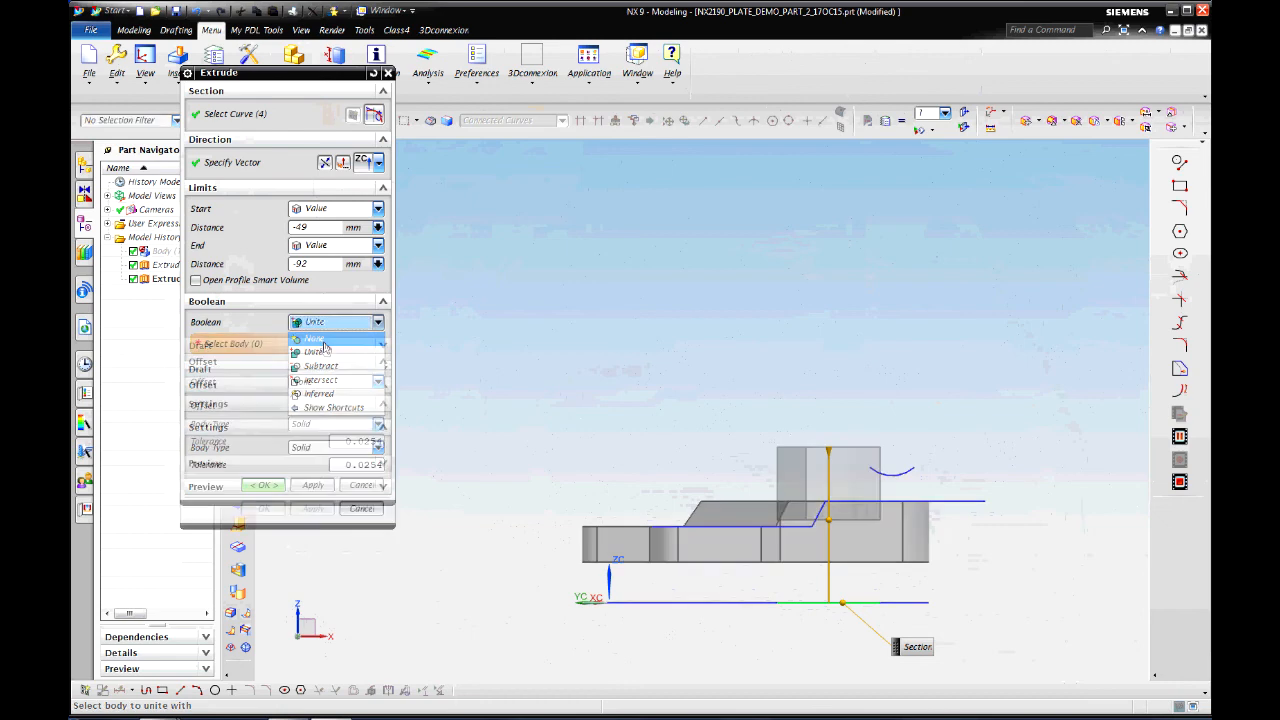
{"action": "left_click", "coordinate": [264, 485]}
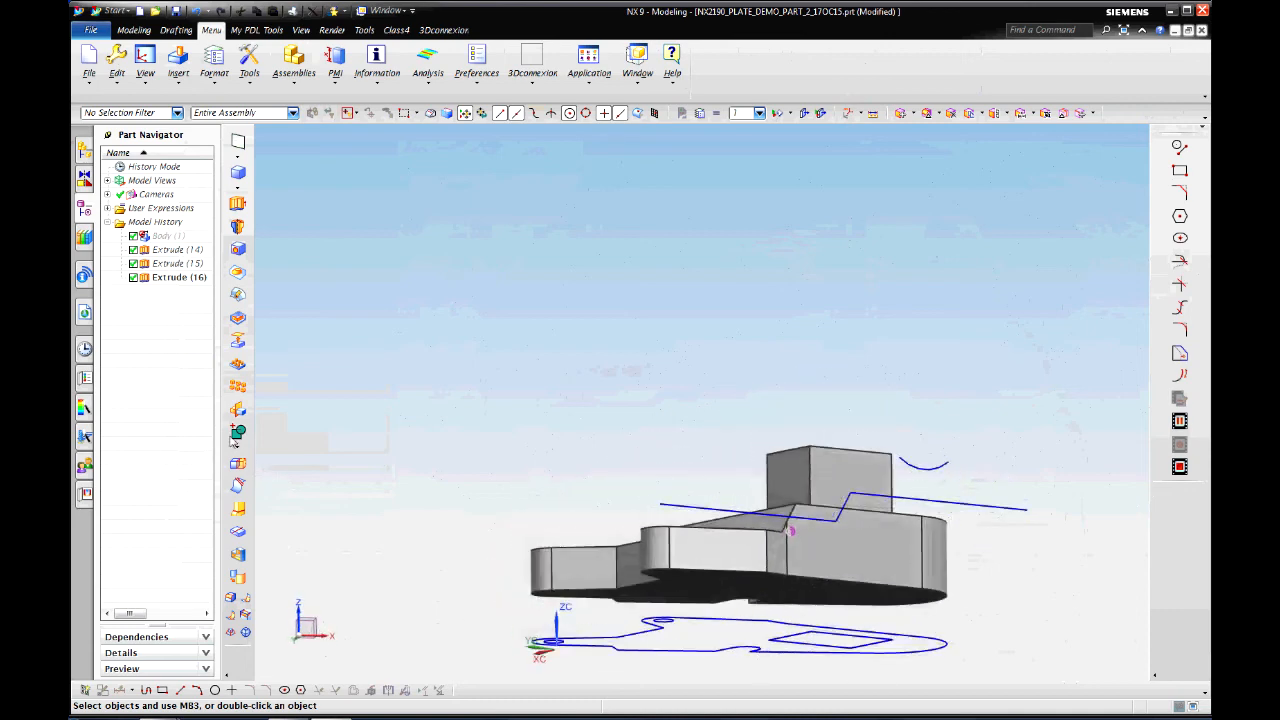
Step: Start a Unite with the bracket as target and the top block as tool
{"action": "left_click", "coordinate": [239, 434]}
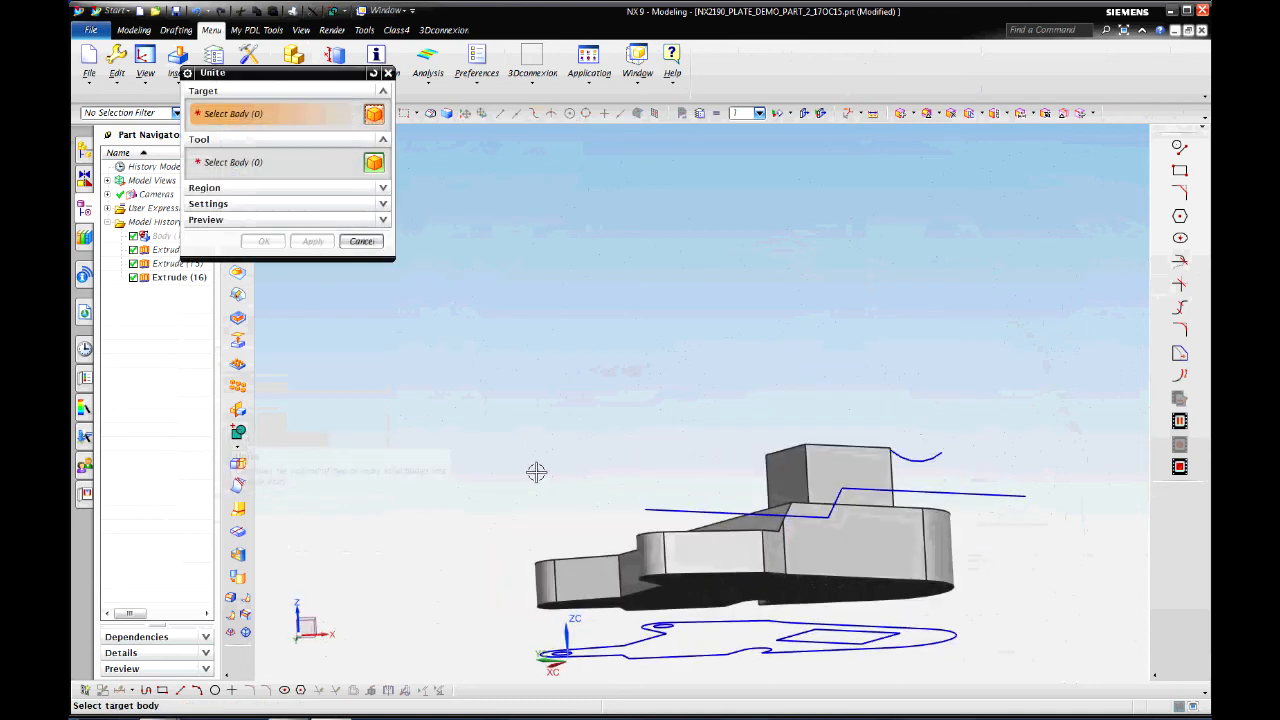
{"action": "left_click", "coordinate": [675, 574]}
{"action": "left_click", "coordinate": [845, 467]}
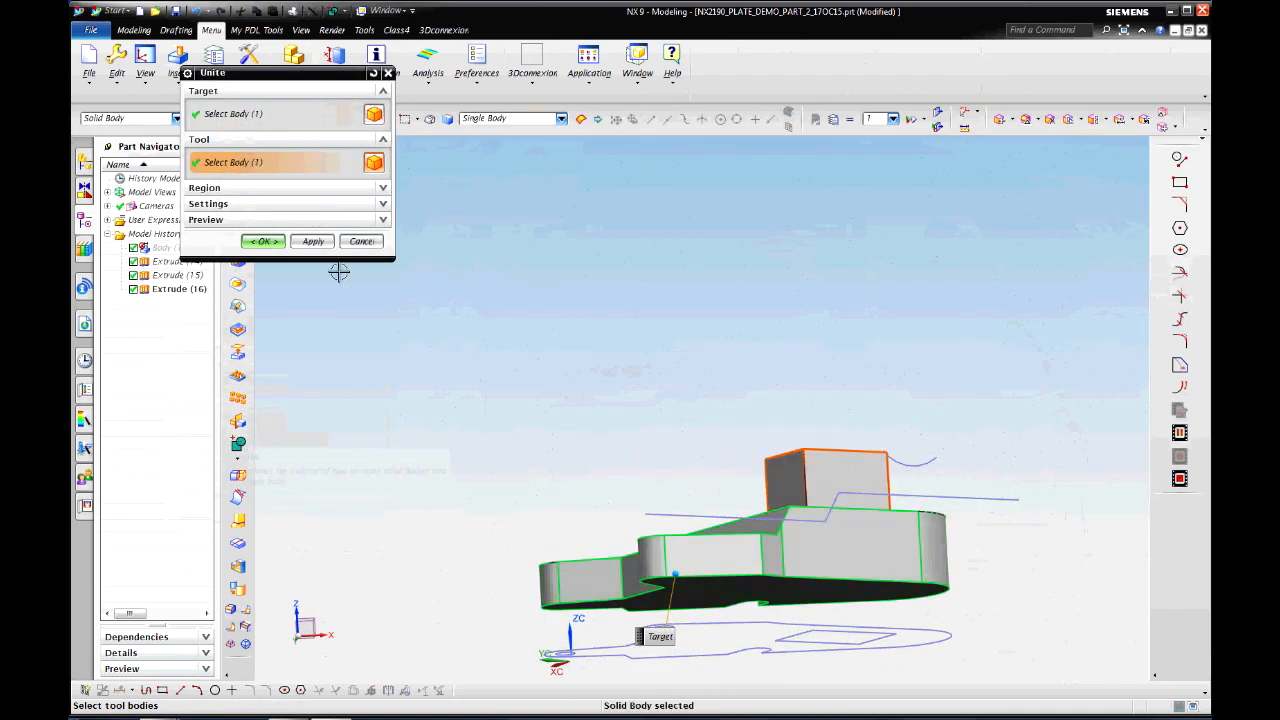